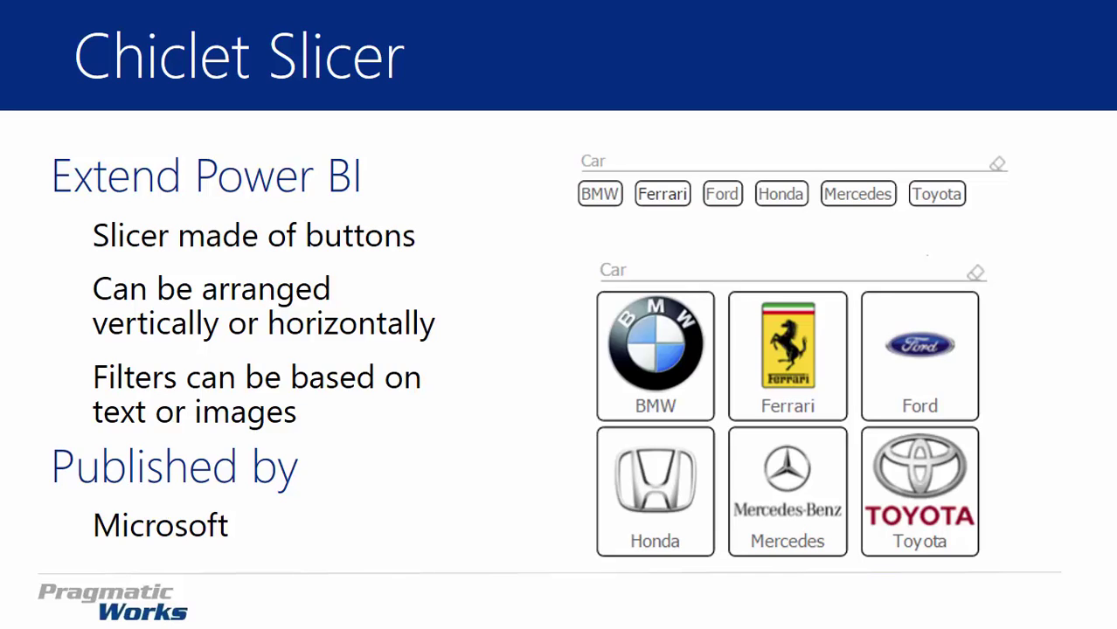
pyautogui.press('Right')
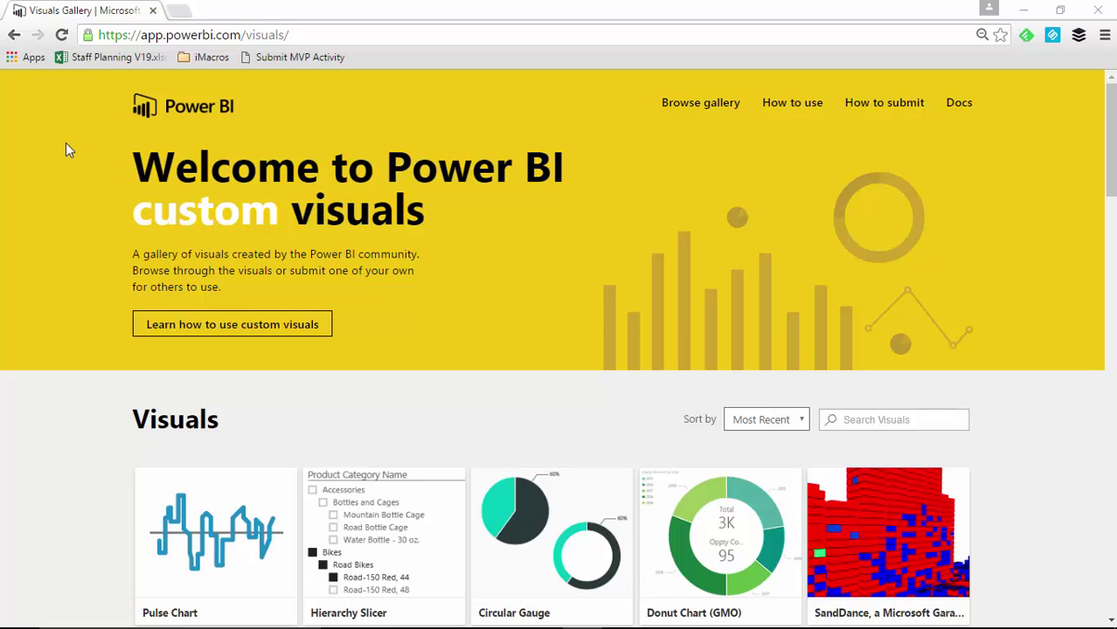
# - Find the Chiclet Slicer in the Power BI custom visuals gallery, view its details and close them again
pyautogui.scroll(-7, 699, 273)
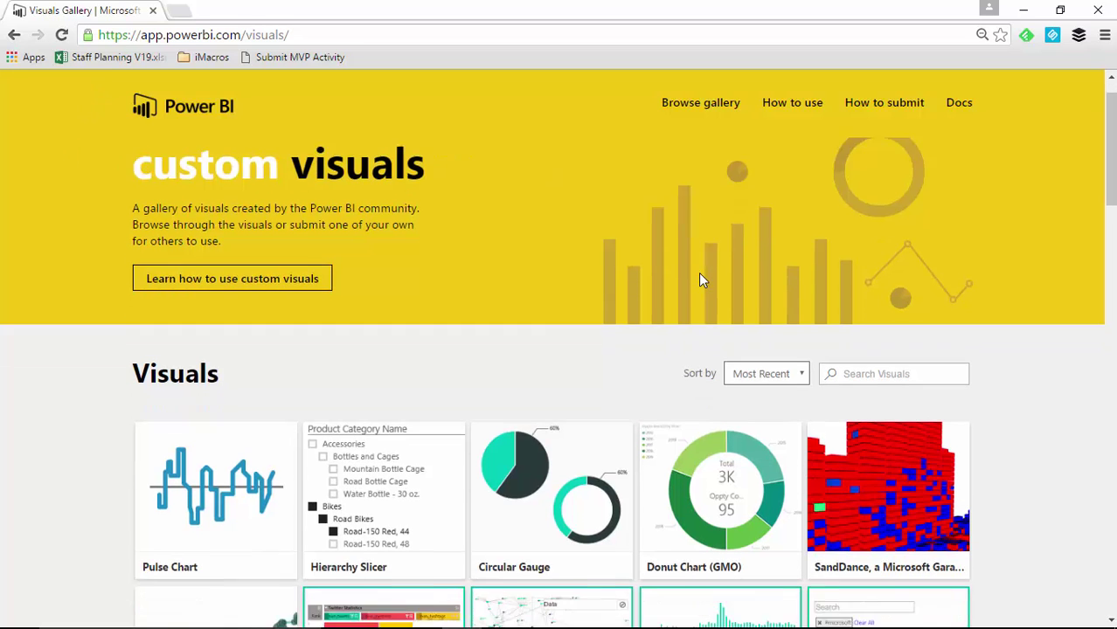
pyautogui.scroll(-9, 699, 278)
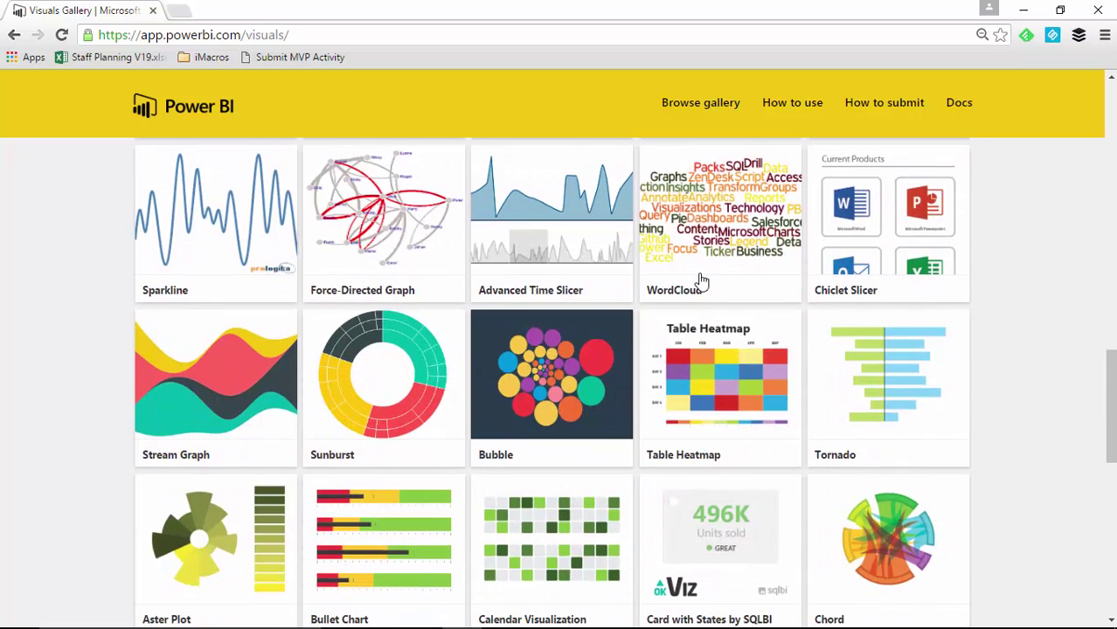
pyautogui.scroll(1, 701, 280)
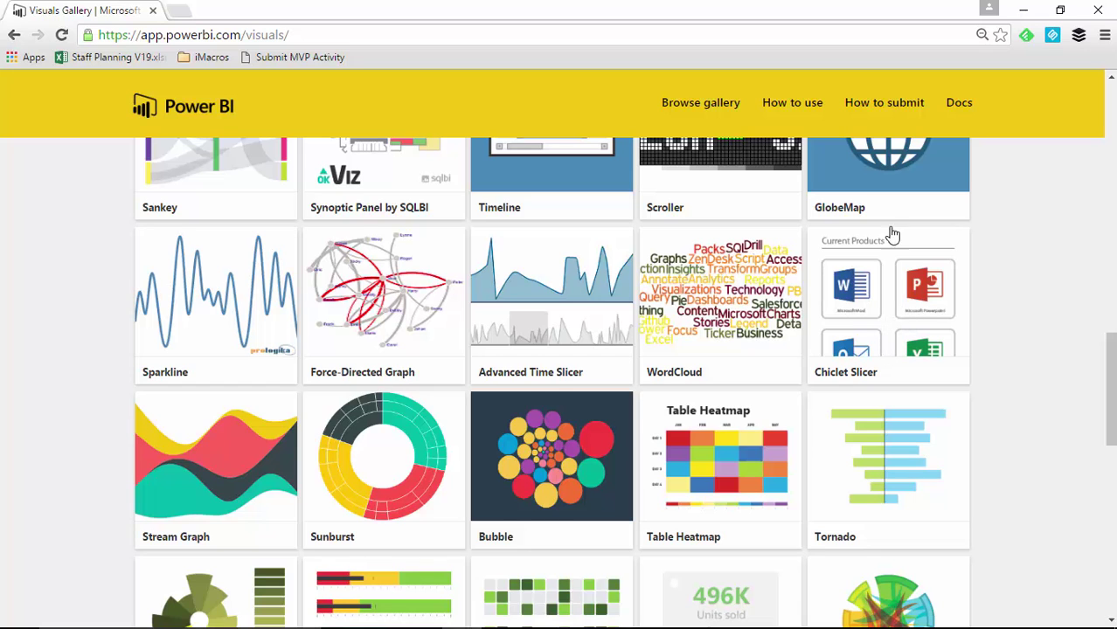
pyautogui.click(885, 295)
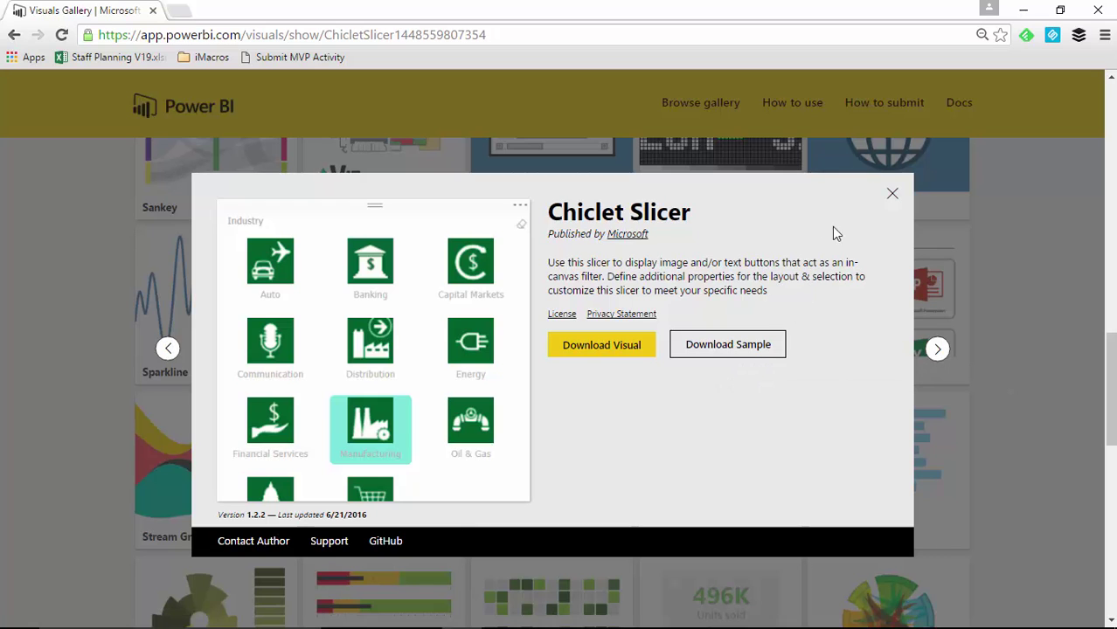
pyautogui.click(892, 195)
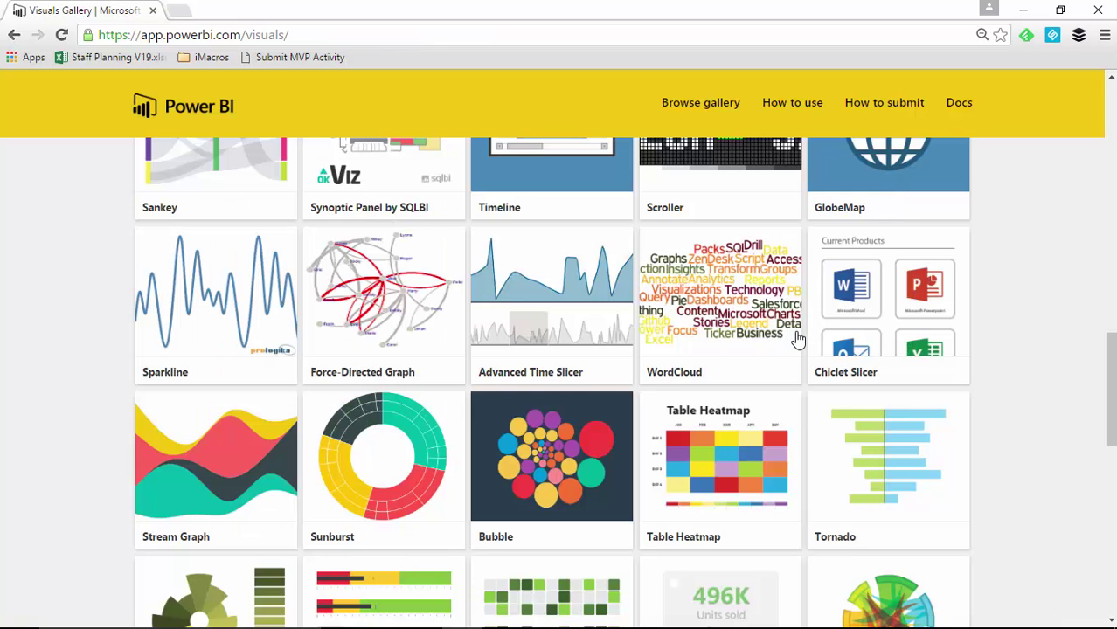
# - Switch to Power BI Desktop and start importing an Excel workbook, browsing to the Data folder under Power BI Custom Visuals
pyautogui.hotkey('alt', 'Tab')
pyautogui.hotkey('alt', 'Tab')
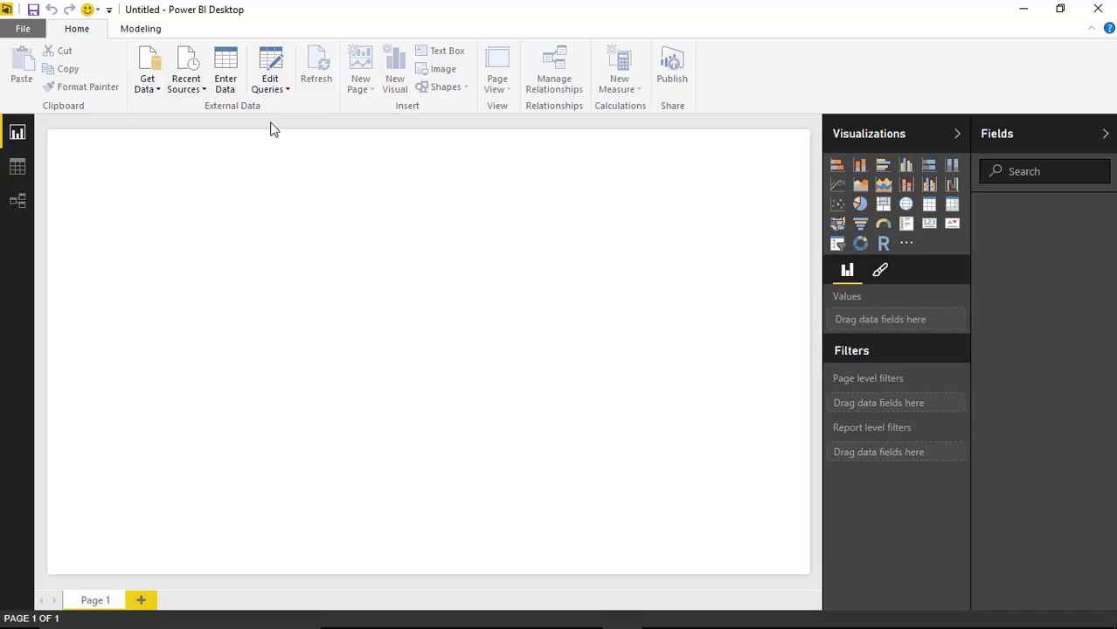
pyautogui.click(150, 91)
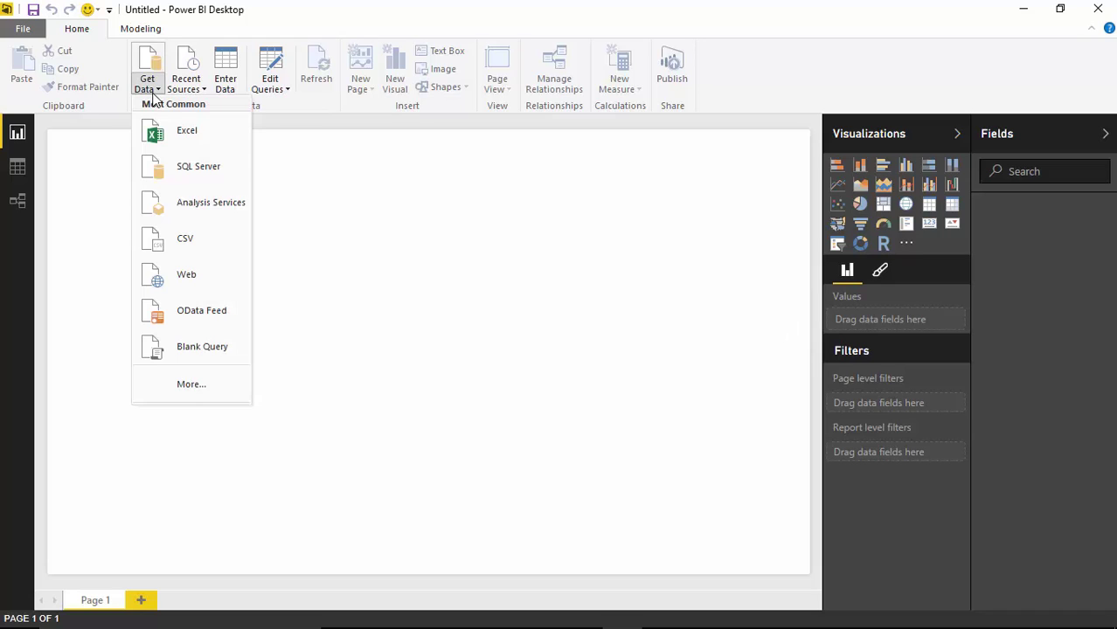
pyautogui.click(161, 137)
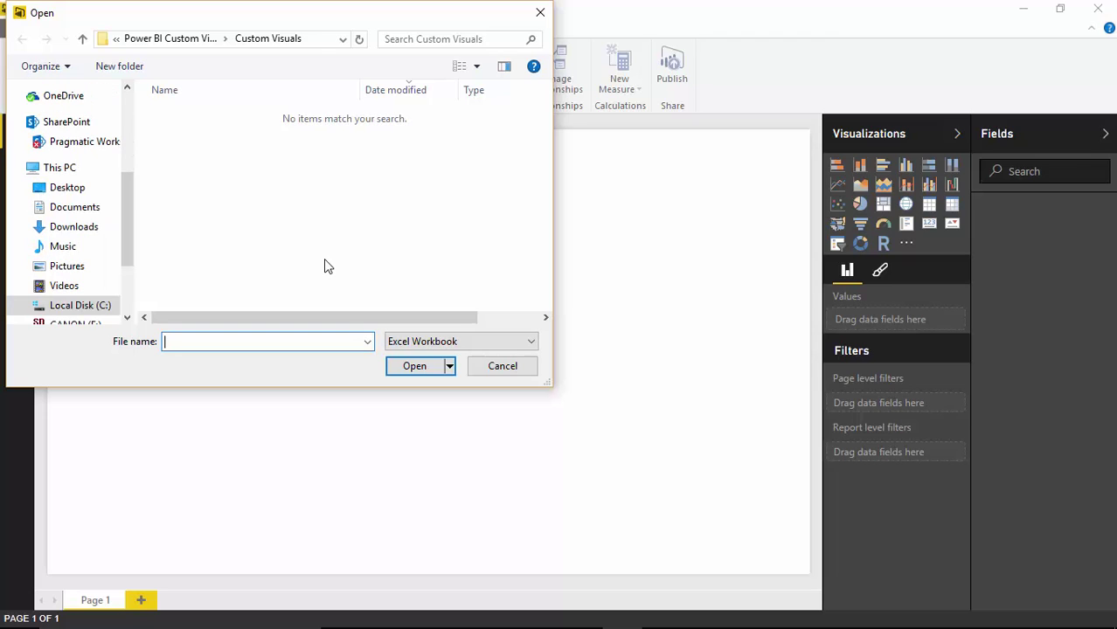
pyautogui.click(189, 40)
pyautogui.doubleClick(225, 133)
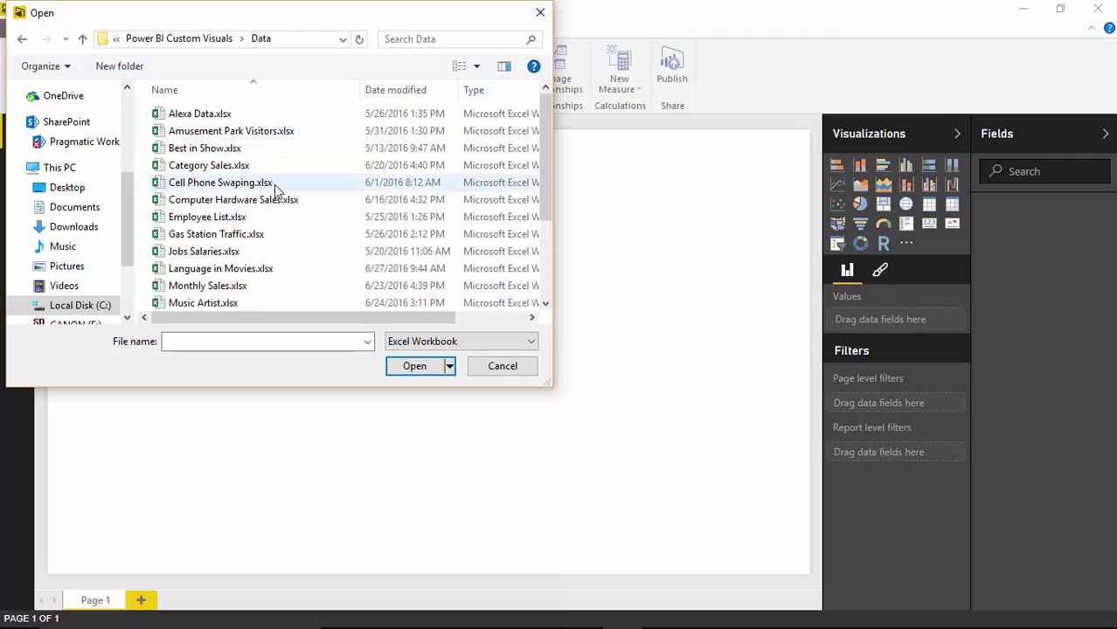
# - Open Social Media Users.xlsx and load its Monthly Active Users table into the report
pyautogui.scroll(-2, 274, 184)
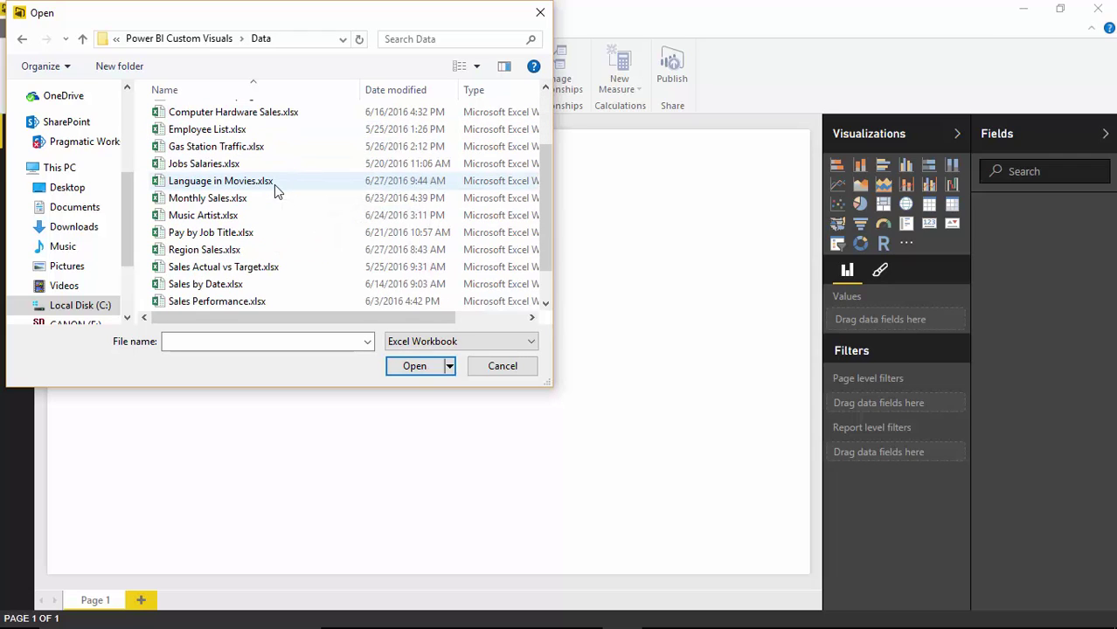
pyautogui.scroll(-1, 293, 297)
pyautogui.click(262, 285)
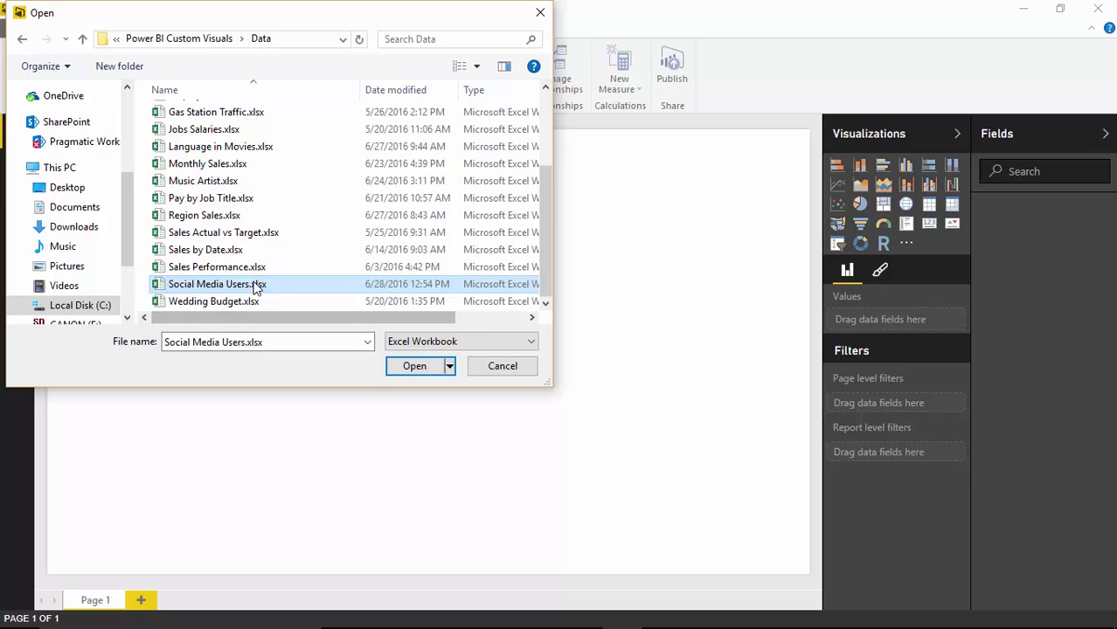
pyautogui.click(421, 369)
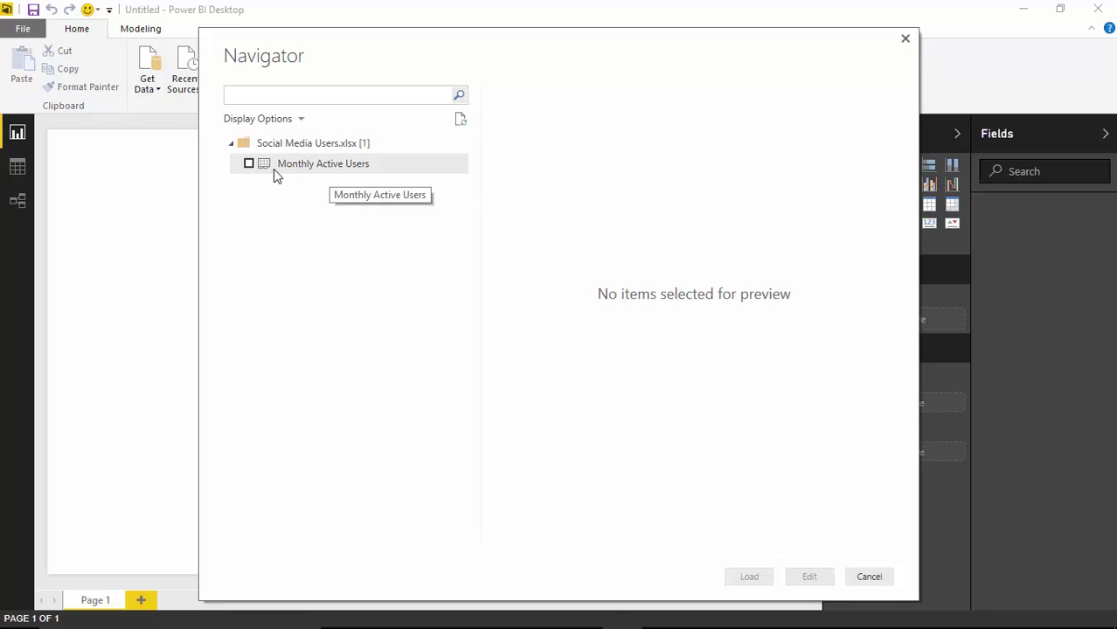
pyautogui.click(249, 164)
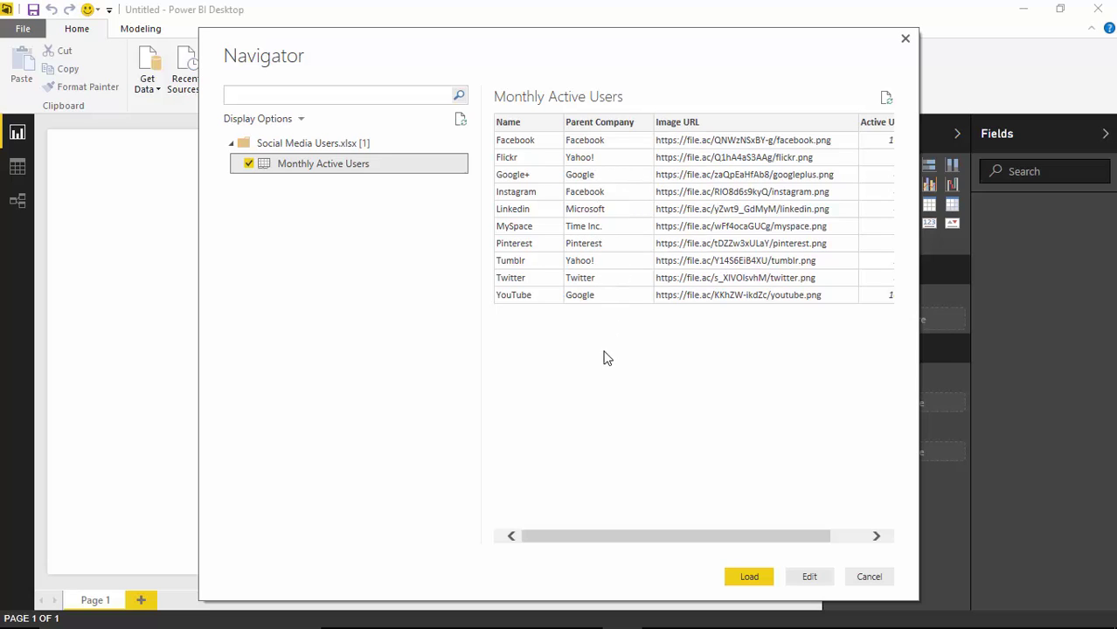
pyautogui.click(749, 577)
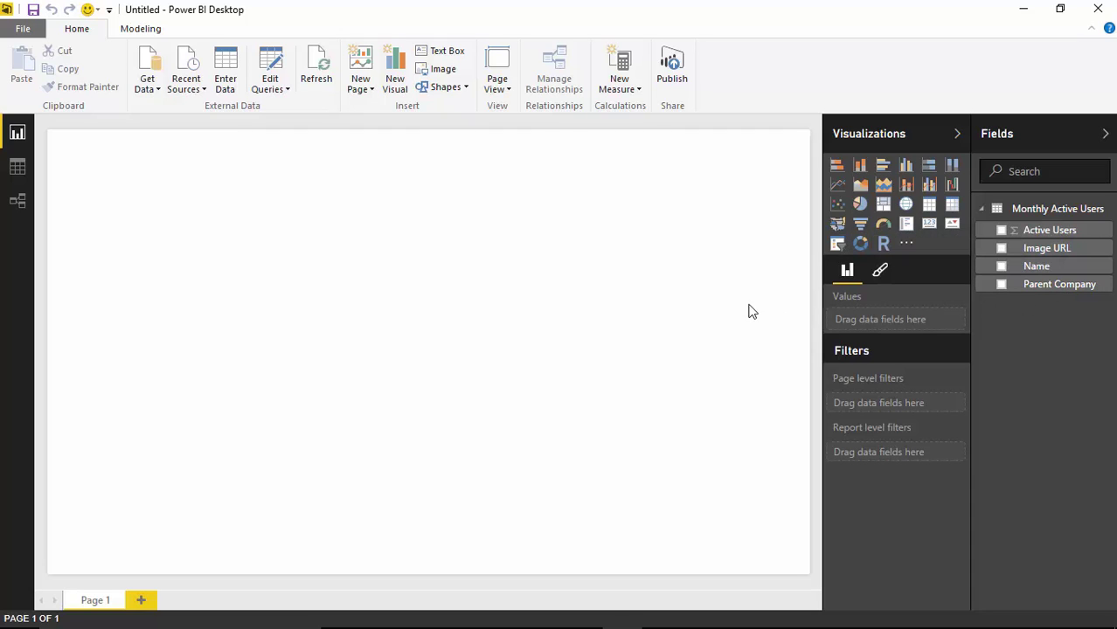
# - Add a clustered bar chart showing Active Users by Parent Company
pyautogui.click(883, 166)
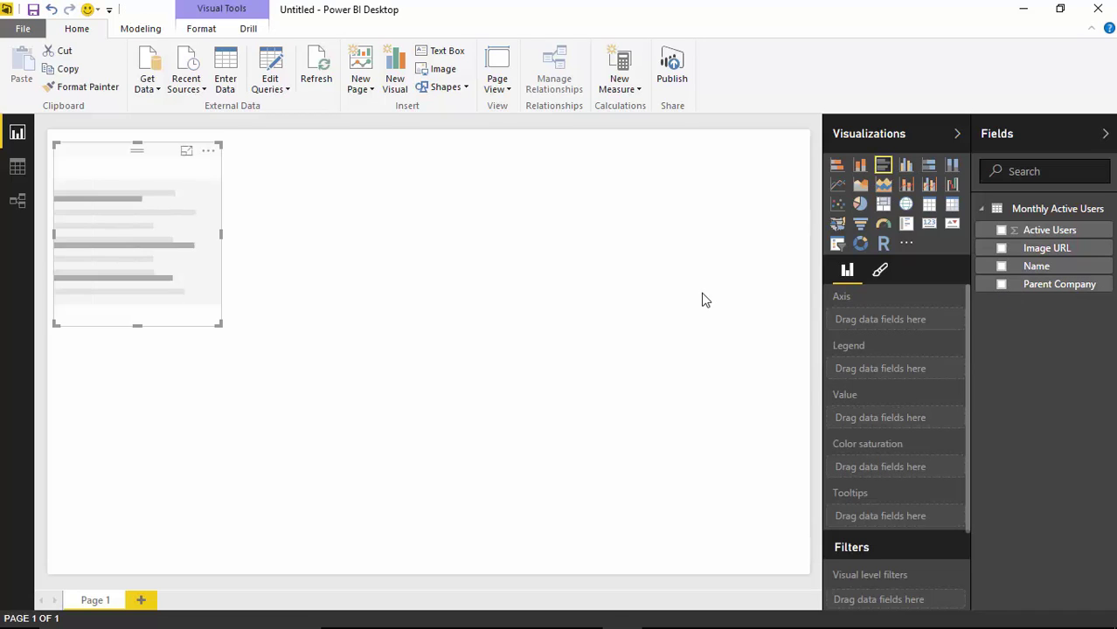
pyautogui.click(1002, 284)
pyautogui.click(1002, 229)
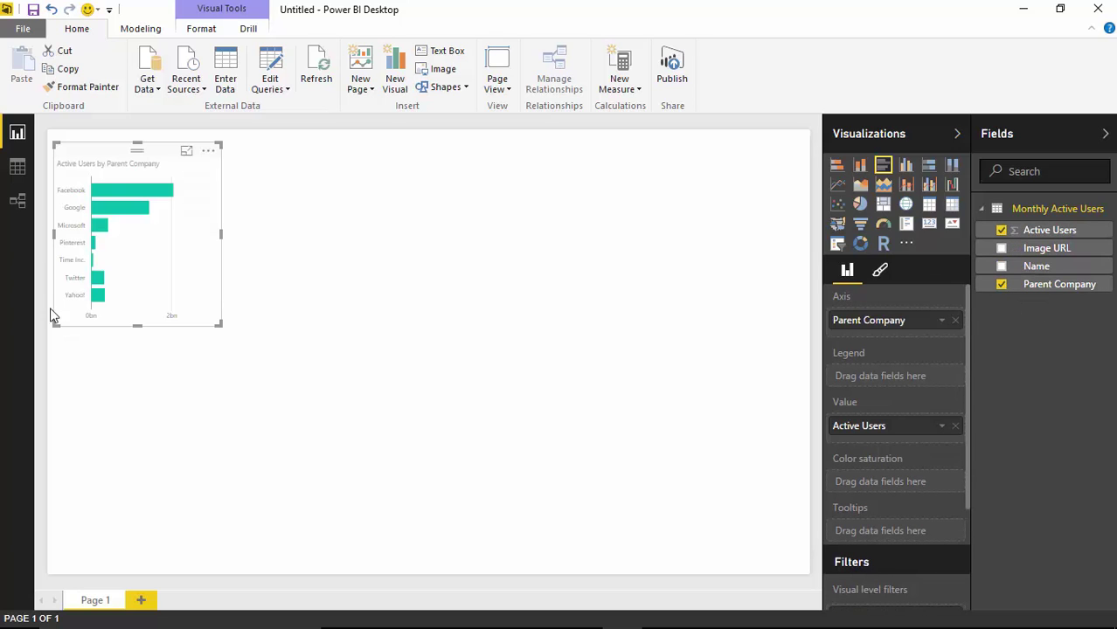
# - Move the bar chart to the right side of the report page, enlarge it toward the lower left and deselect it
pyautogui.moveTo(115, 145); pyautogui.dragTo(708, 150)
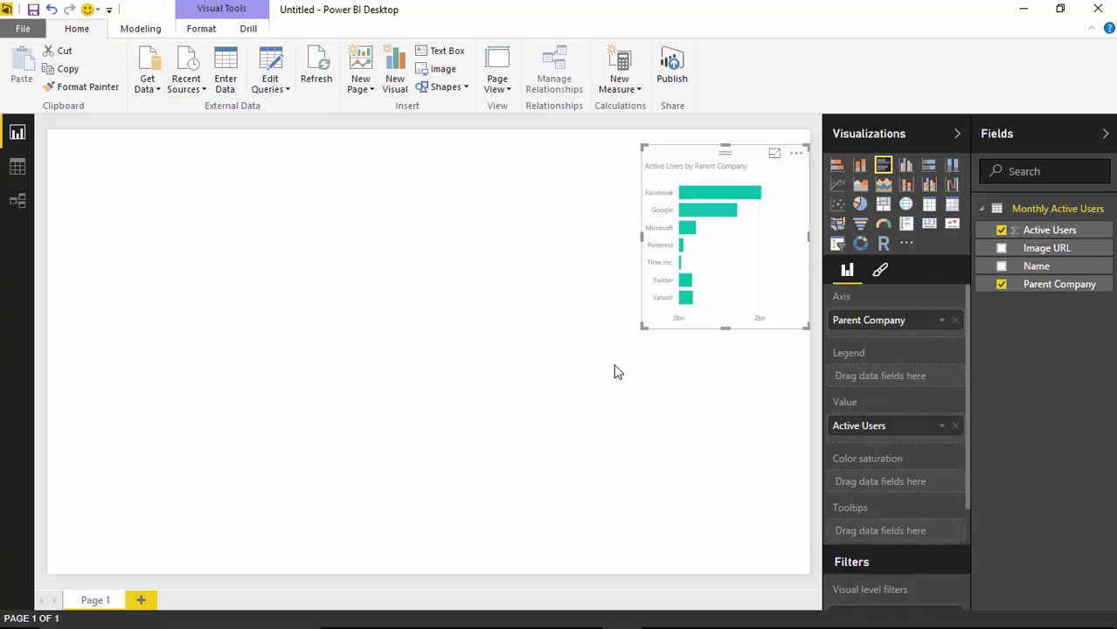
pyautogui.moveTo(643, 327); pyautogui.dragTo(471, 492)
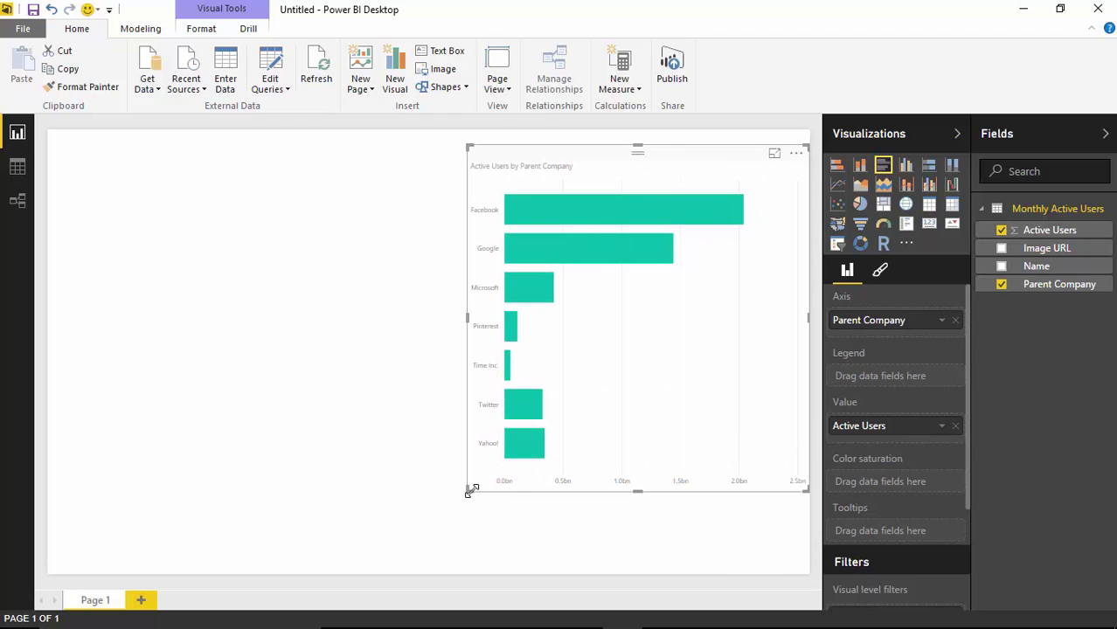
pyautogui.moveTo(663, 210)
pyautogui.moveTo(527, 300)
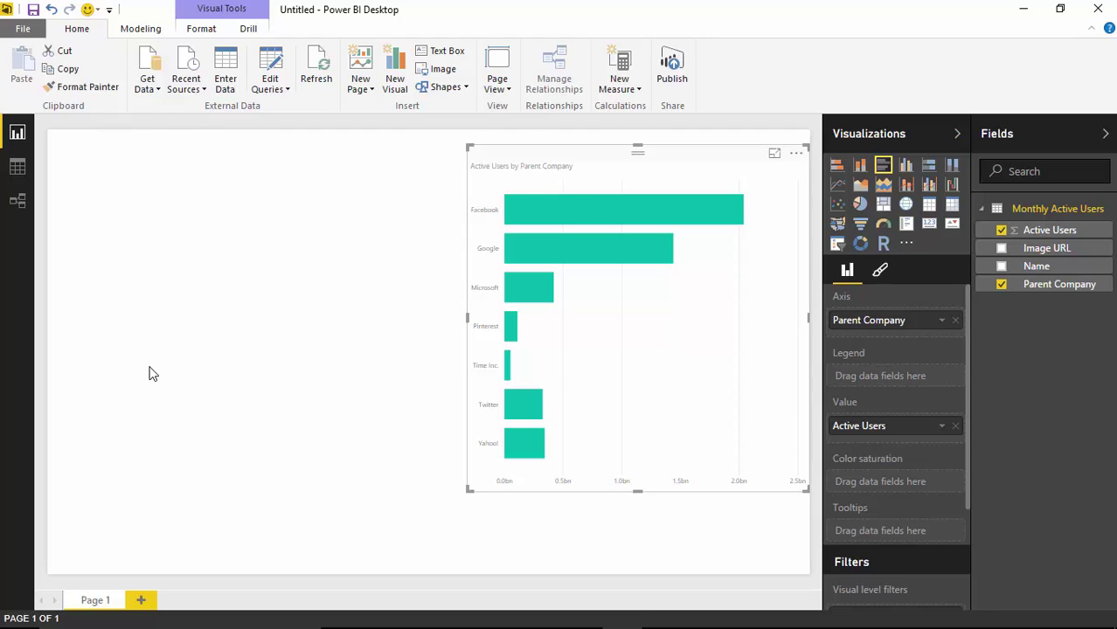
pyautogui.click(196, 198)
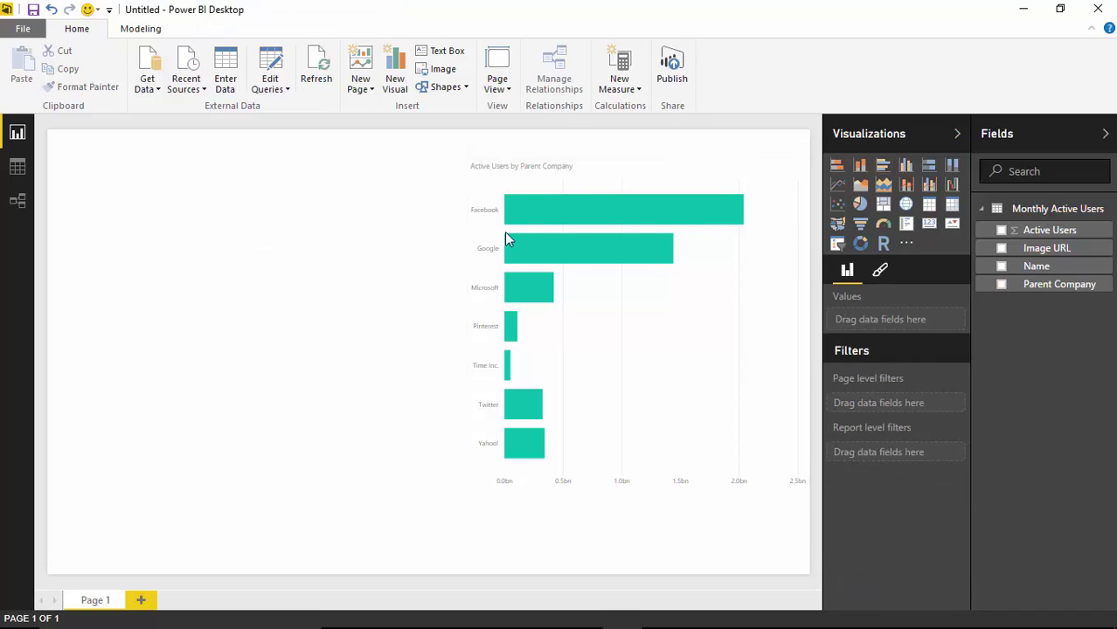
# - Import the custom visual ChicletSlicer.1.2.2.pbiviz from the Custom Visuals folder
pyautogui.click(909, 252)
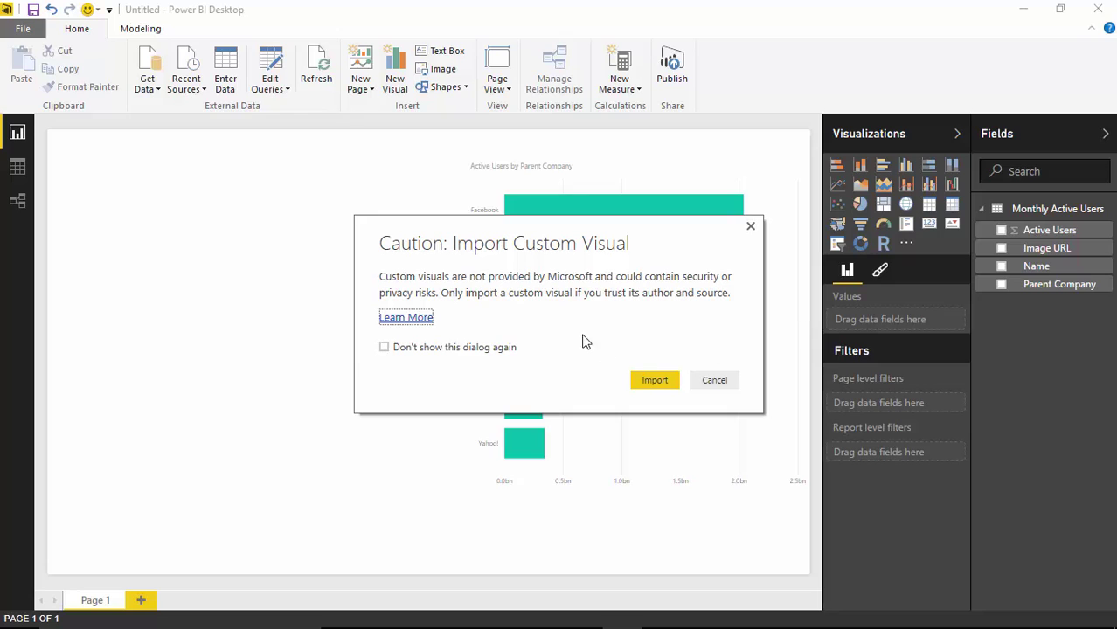
pyautogui.click(656, 383)
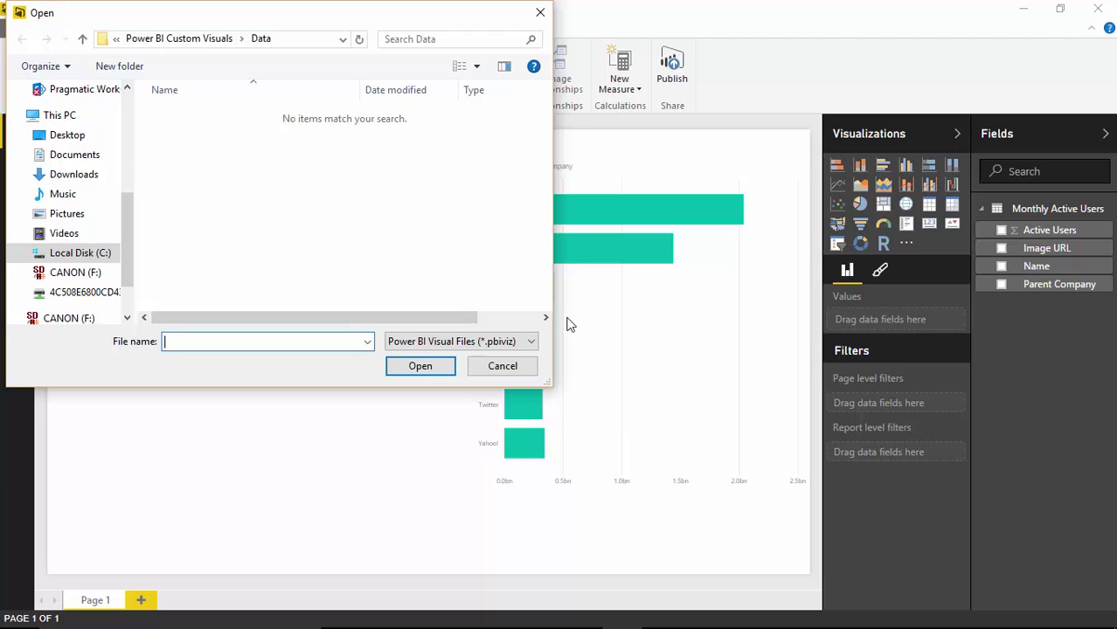
pyautogui.click(188, 38)
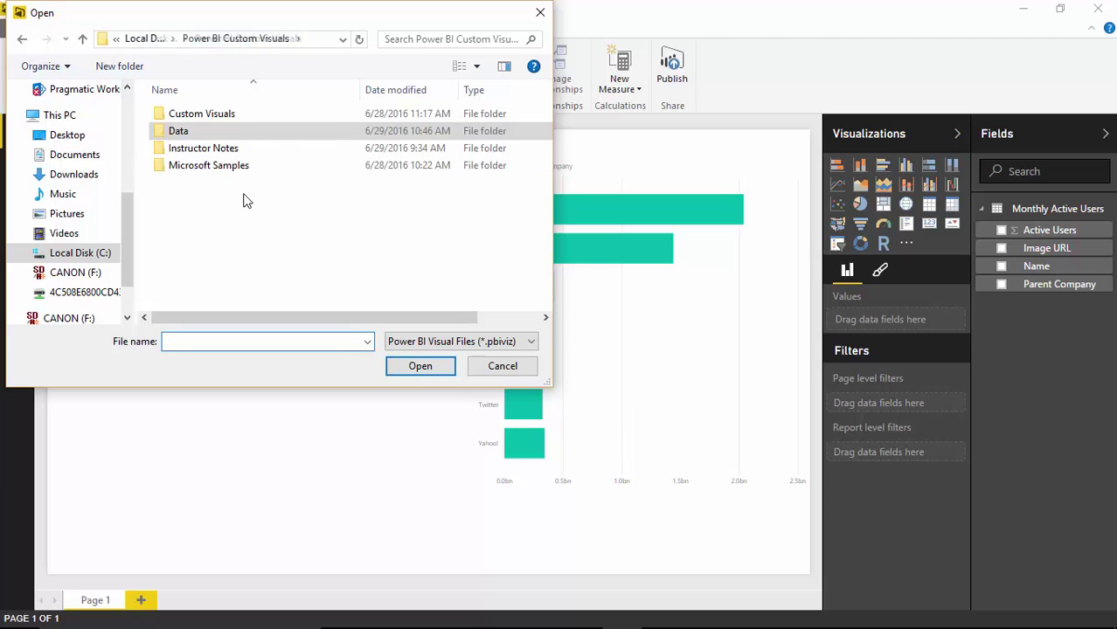
pyautogui.doubleClick(216, 117)
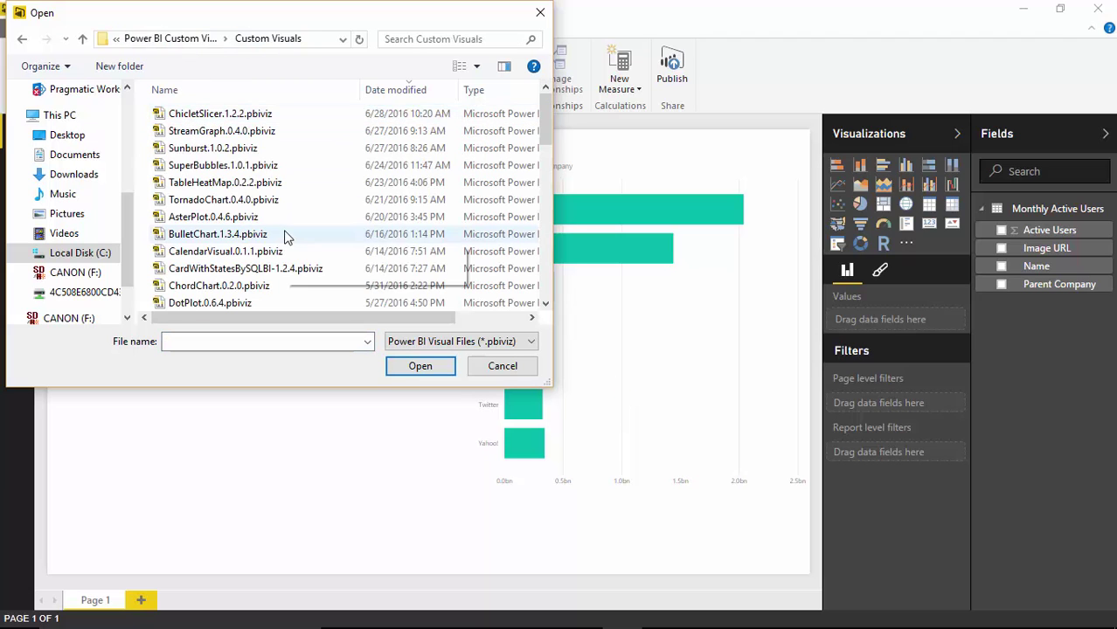
pyautogui.click(180, 116)
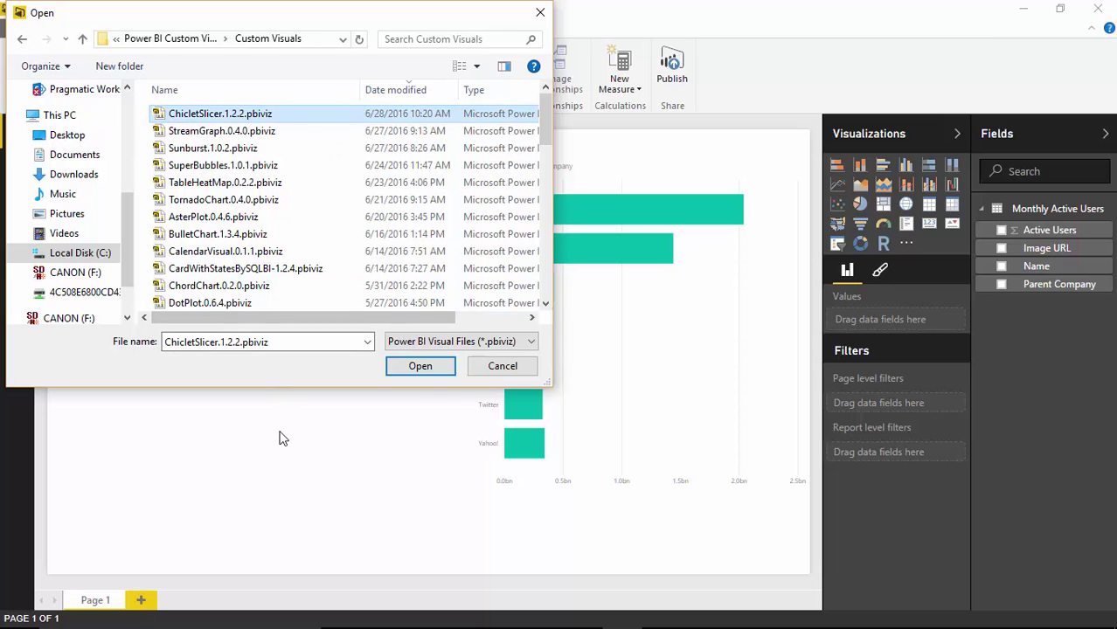
pyautogui.click(430, 370)
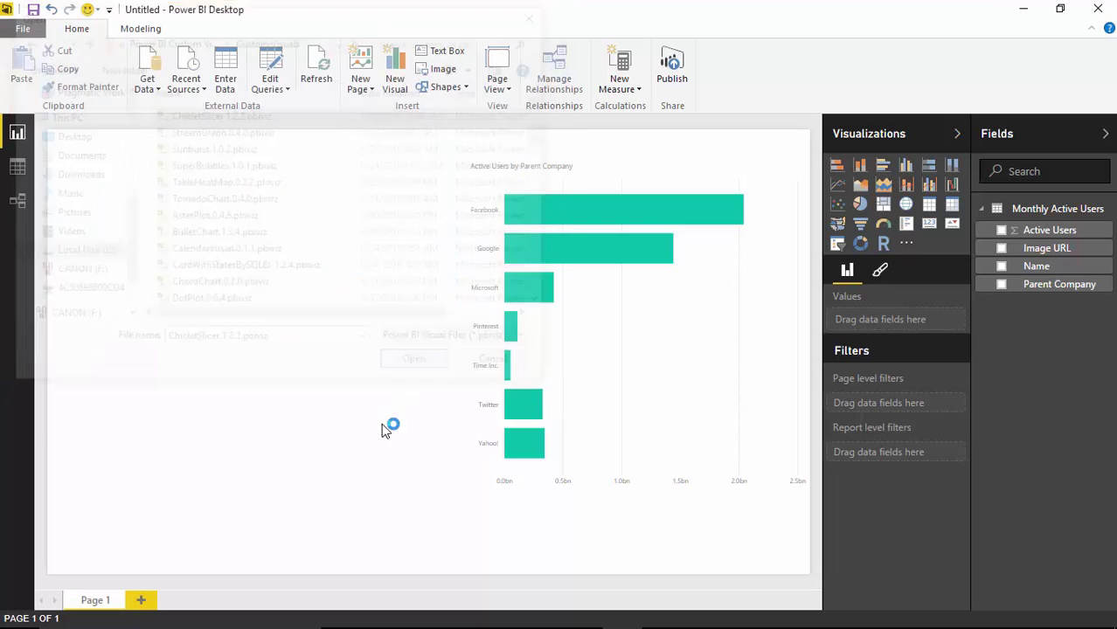
pyautogui.click(715, 349)
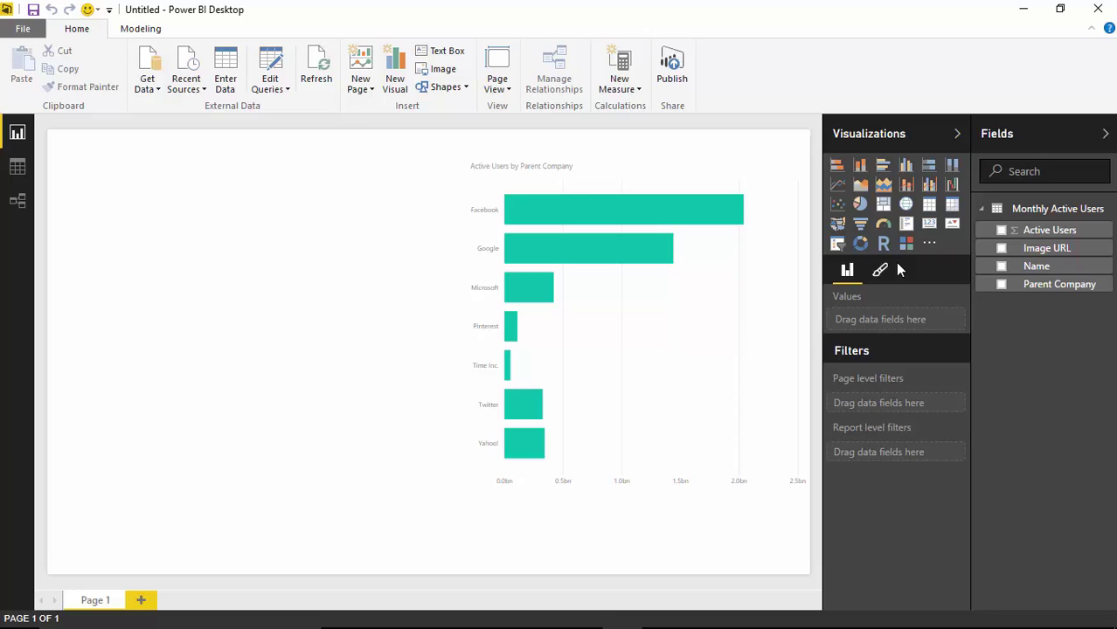
# - Add a Chiclet Slicer enlarged to fill the page height beside the bar chart, with Name as its category
pyautogui.click(907, 243)
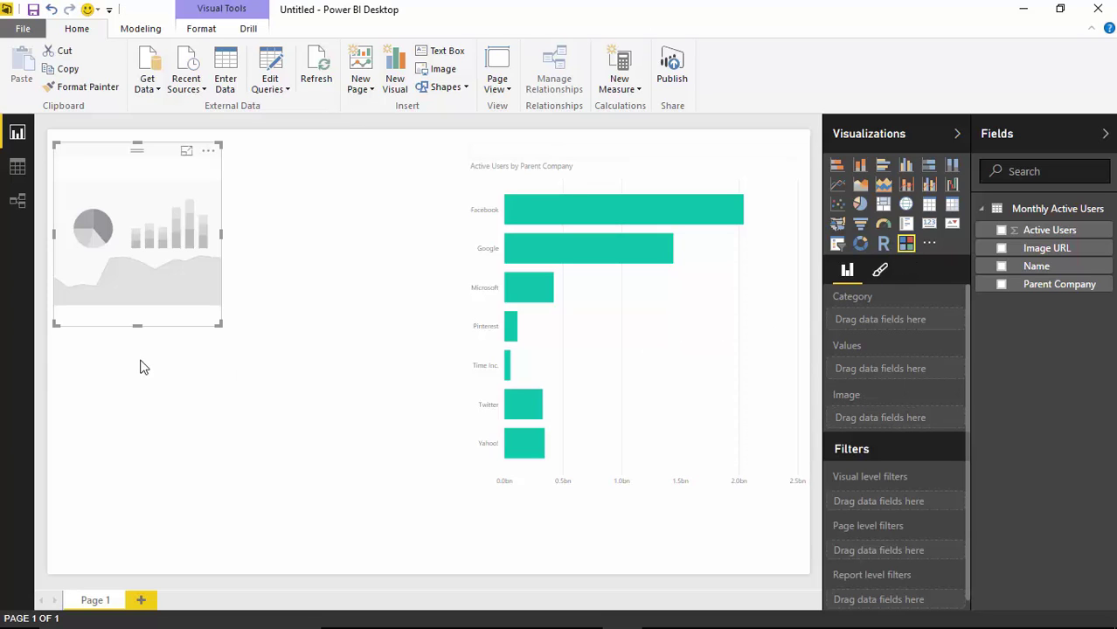
pyautogui.moveTo(220, 322); pyautogui.dragTo(349, 575)
pyautogui.click(294, 278)
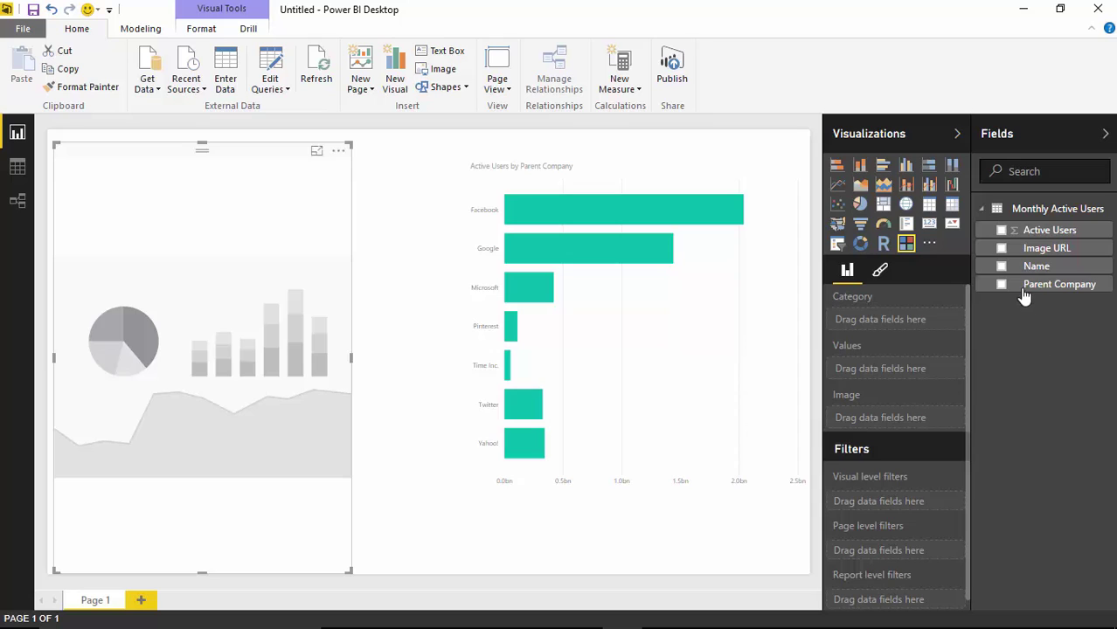
pyautogui.click(1003, 267)
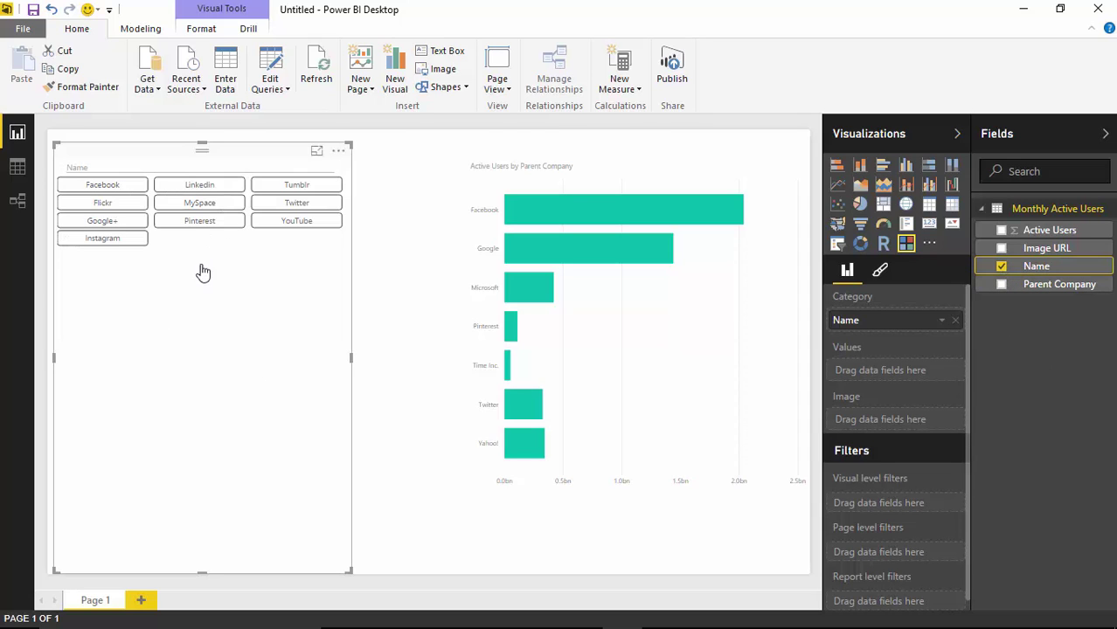
# - Test the slicer by filtering the chart to Pinterest, YouTube, Twitter, Tumblr, MySpace and Flickr one at a time, and clear the selection
pyautogui.click(197, 221)
pyautogui.click(293, 220)
pyautogui.click(286, 205)
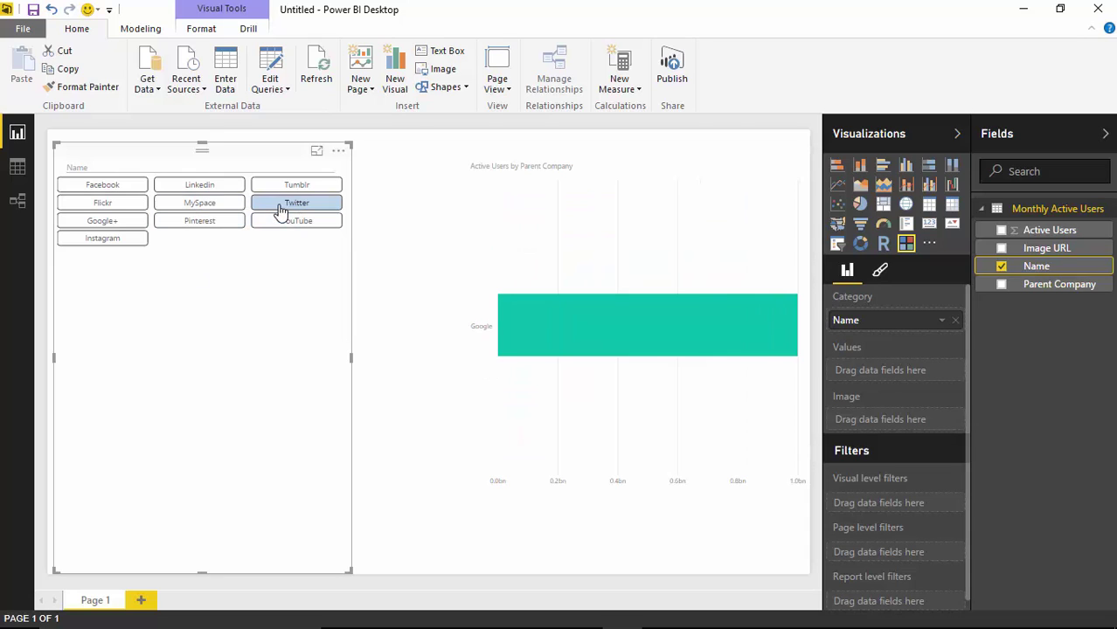
pyautogui.click(292, 185)
pyautogui.click(218, 206)
pyautogui.click(133, 206)
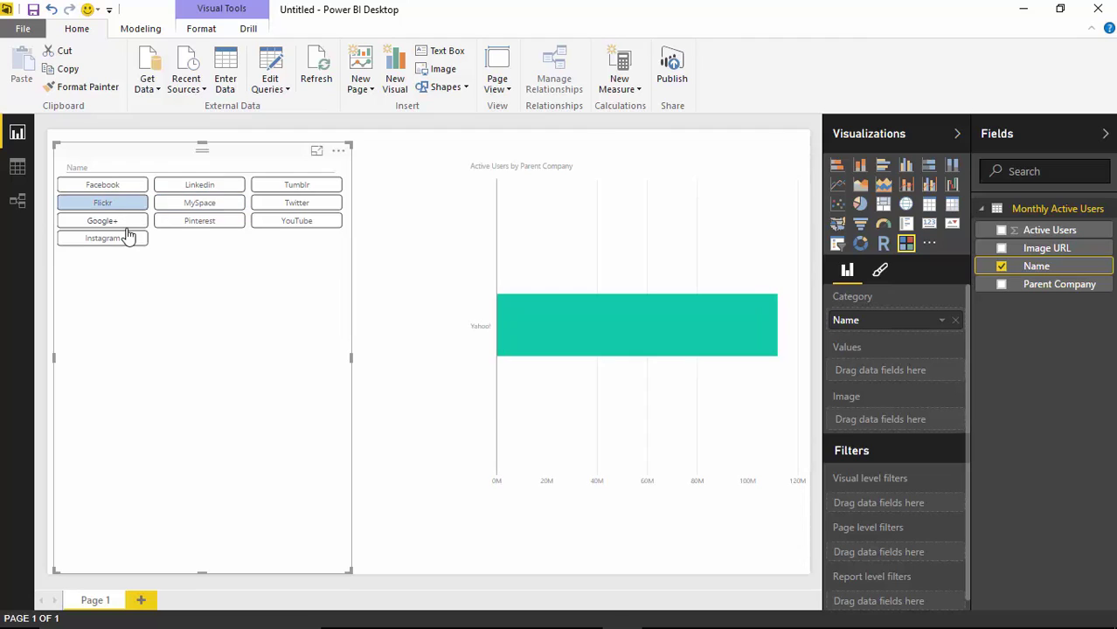
pyautogui.click(98, 205)
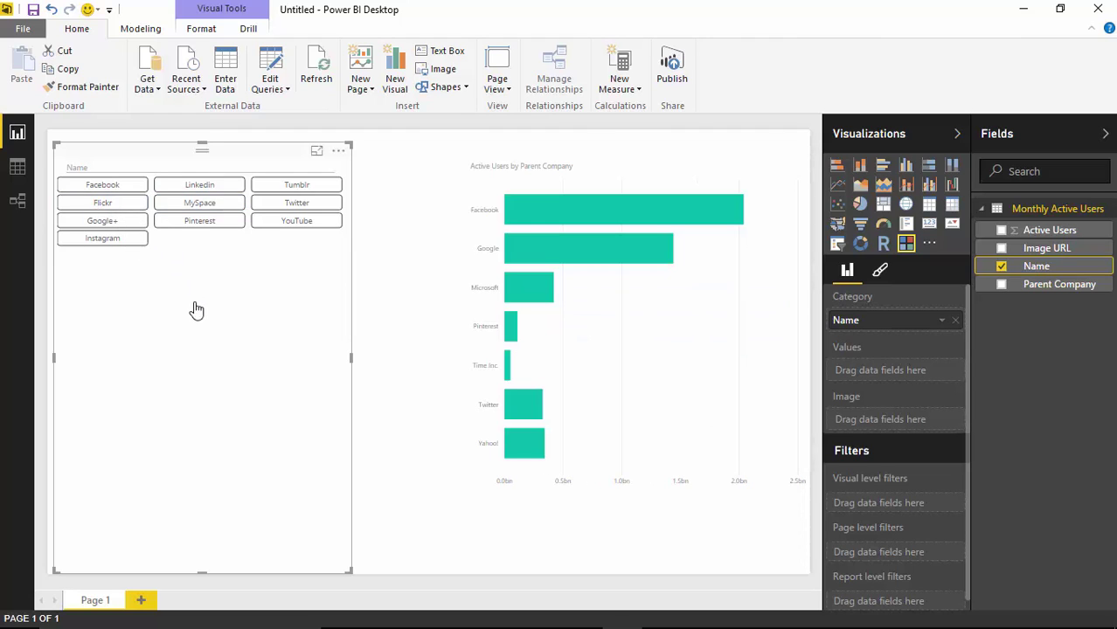
# - Select Pinterest, MySpace, YouTube and Twitter together in the slicer to filter the bar chart by several names
pyautogui.click(209, 220)
pyautogui.keyDown('ctrl'); pyautogui.click(211, 208); pyautogui.keyUp('ctrl')
pyautogui.keyDown('ctrl'); pyautogui.click(275, 220); pyautogui.keyUp('ctrl')
pyautogui.keyDown('ctrl'); pyautogui.click(275, 205); pyautogui.keyUp('ctrl')
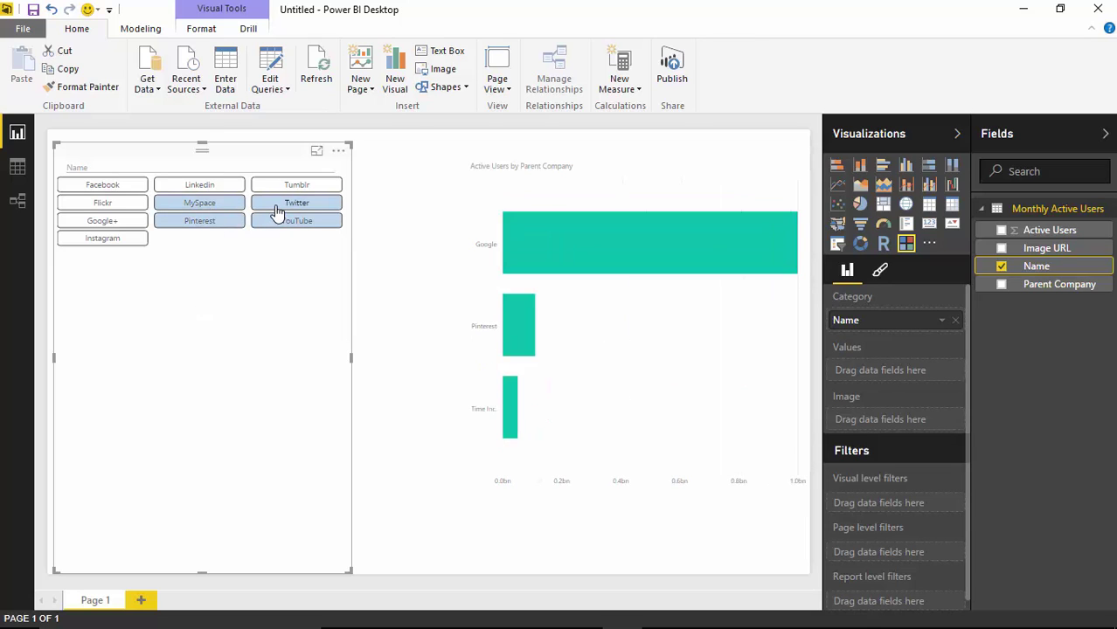
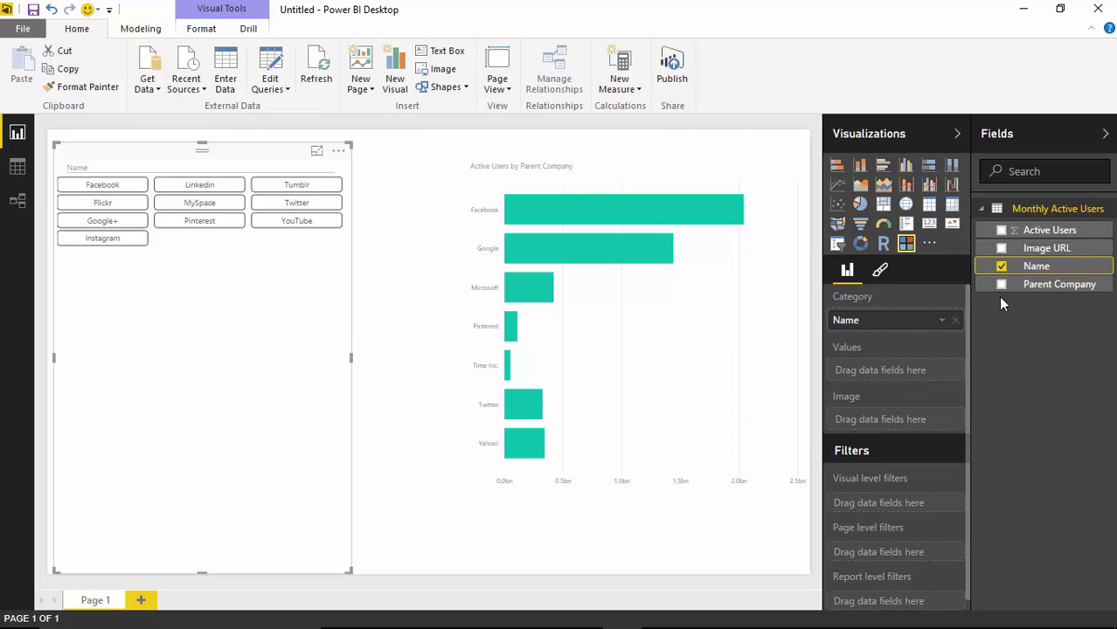
# - Assign Active Users to the Chiclet Slicer's values and Image URL to its image, and toggle the YouTube chiclet on and off
pyautogui.click(1002, 230)
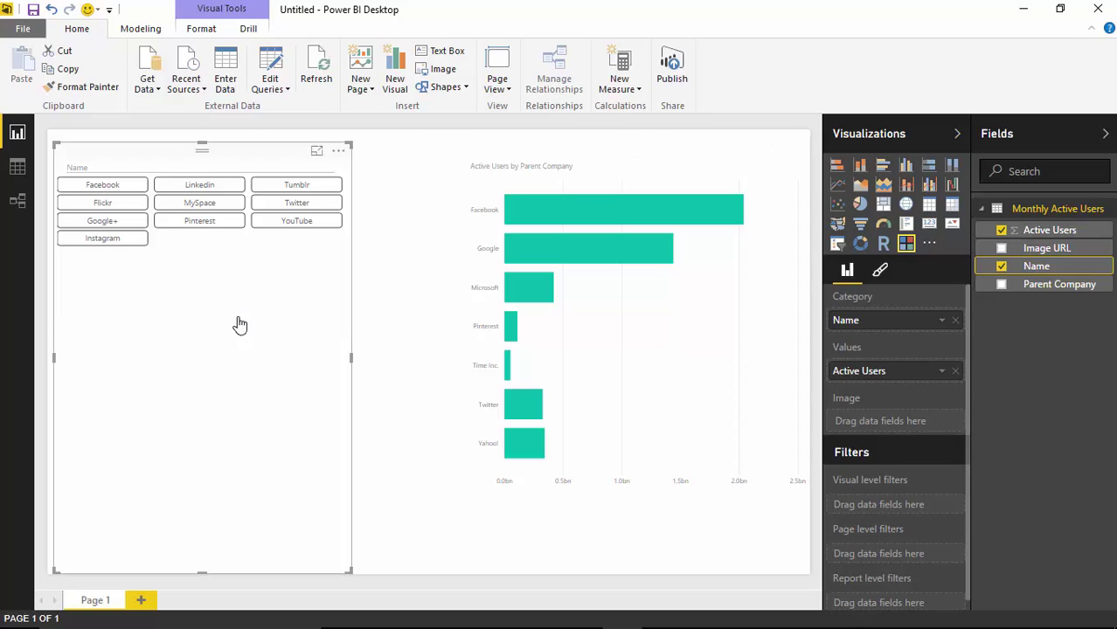
pyautogui.click(1002, 248)
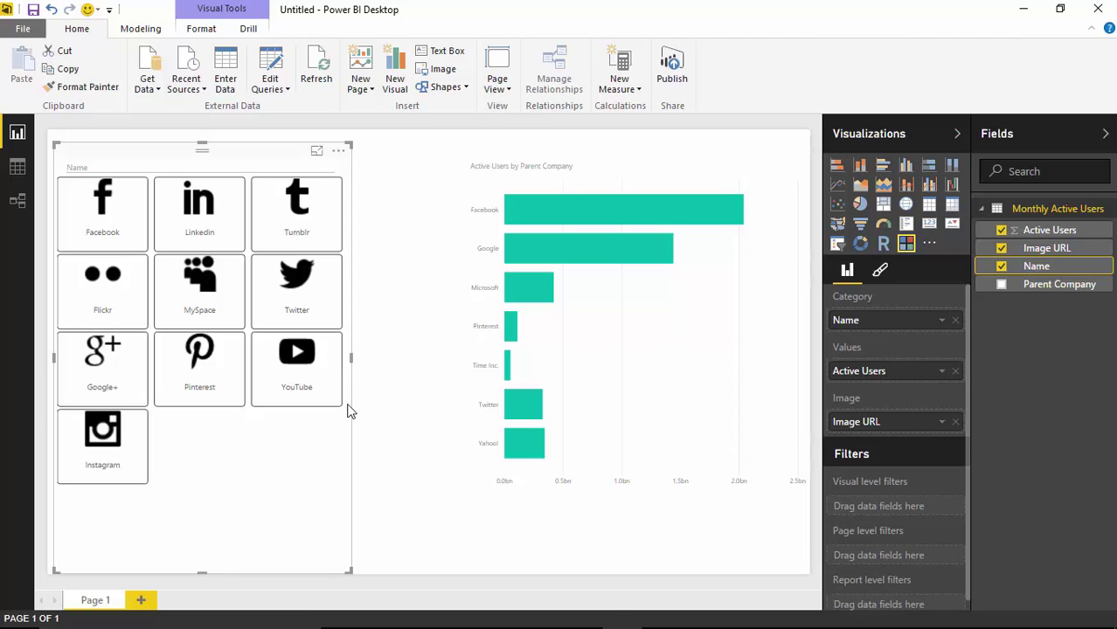
pyautogui.click(303, 359)
pyautogui.click(299, 382)
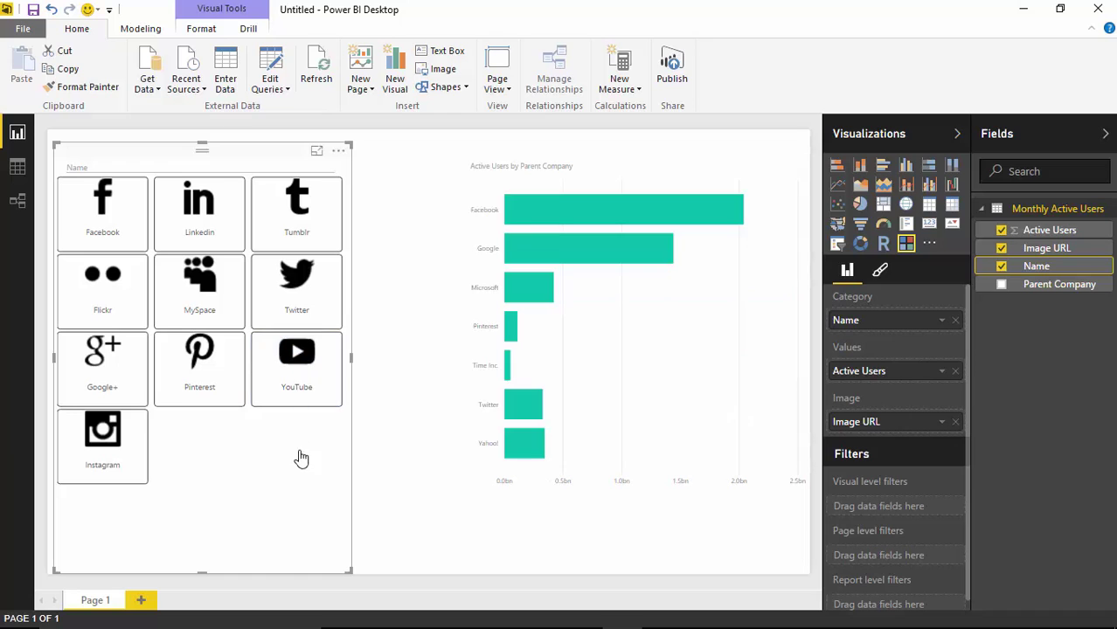
# - Select the Google and Yahoo! bars in turn in the chart to check which chiclets stay enabled
pyautogui.moveTo(523, 447)
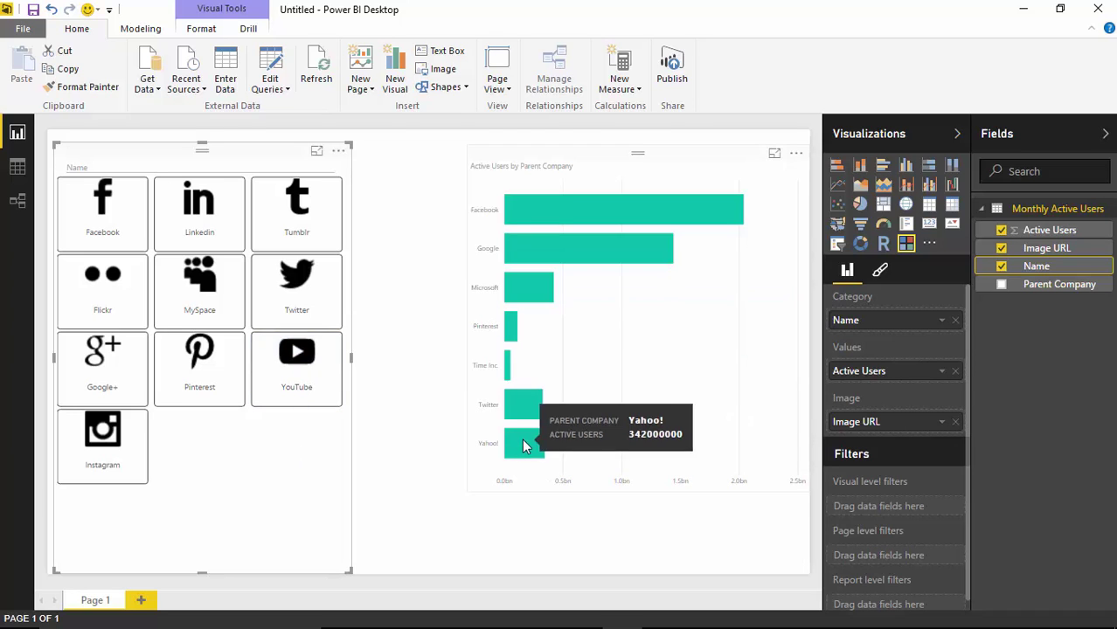
pyautogui.click(524, 249)
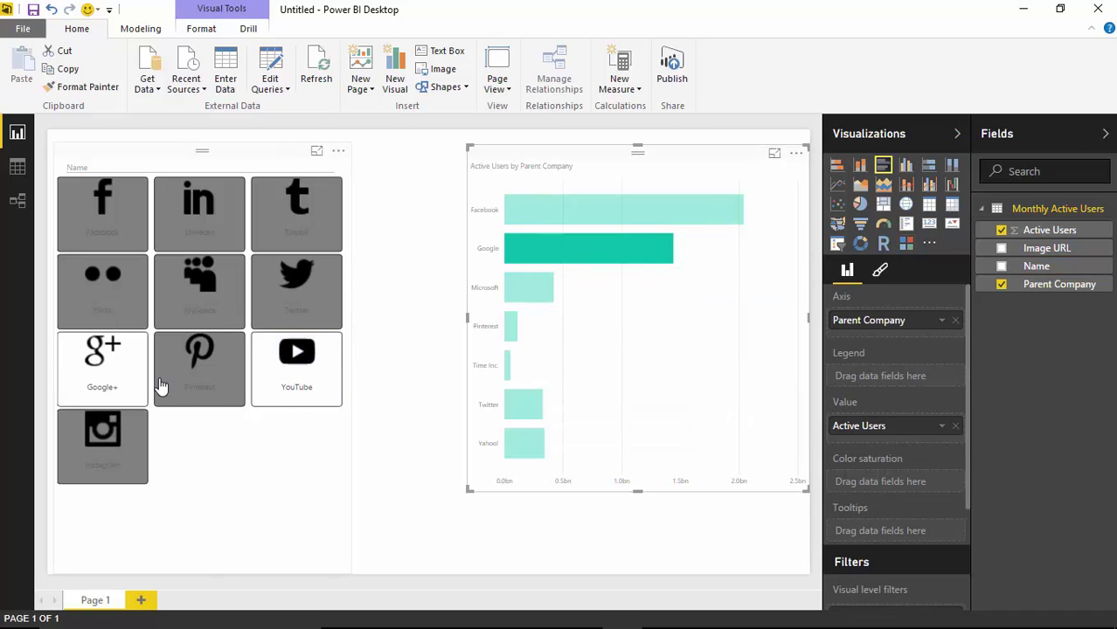
pyautogui.click(522, 447)
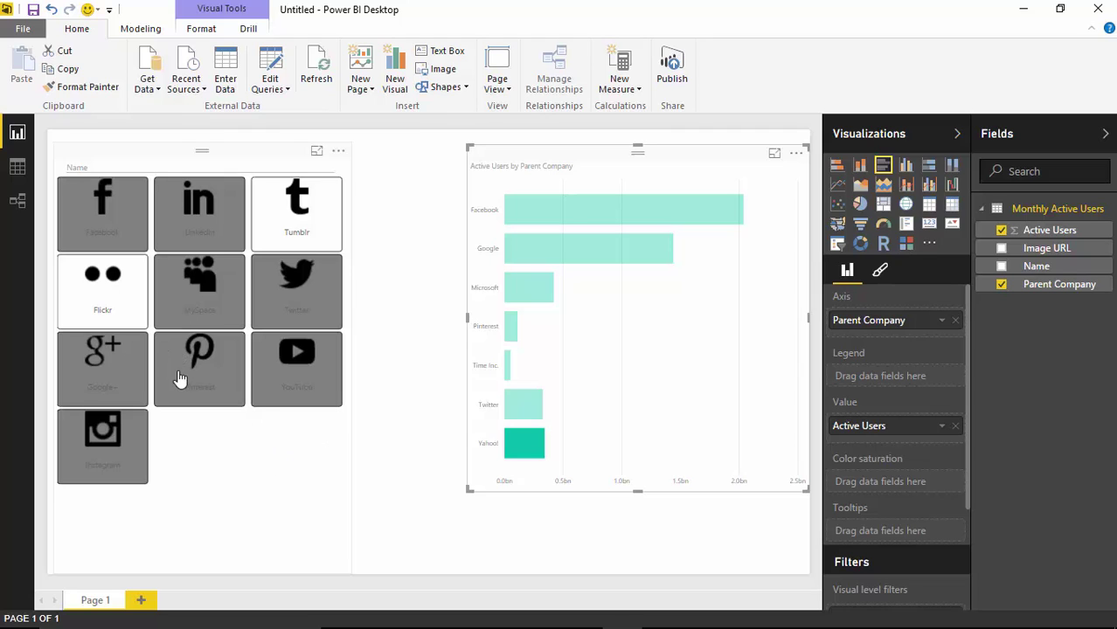
# - Remove Active Users from the slicer's values and test its response by selecting the chart's Twitter, Time Inc., Pinterest, Microsoft, Facebook and Google bars
pyautogui.click(290, 448)
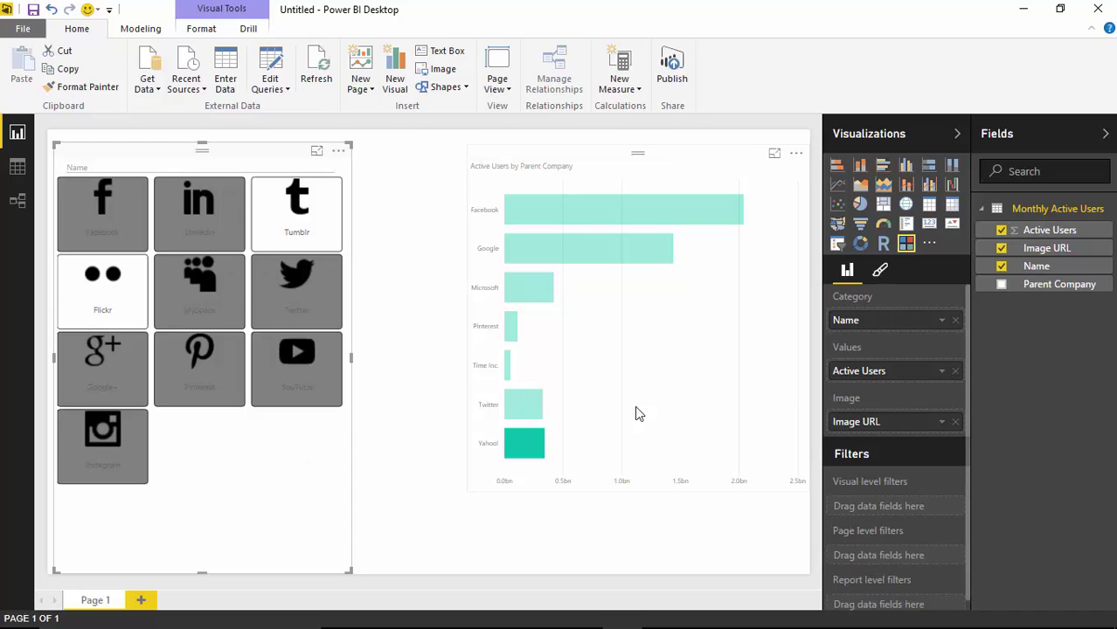
pyautogui.click(956, 372)
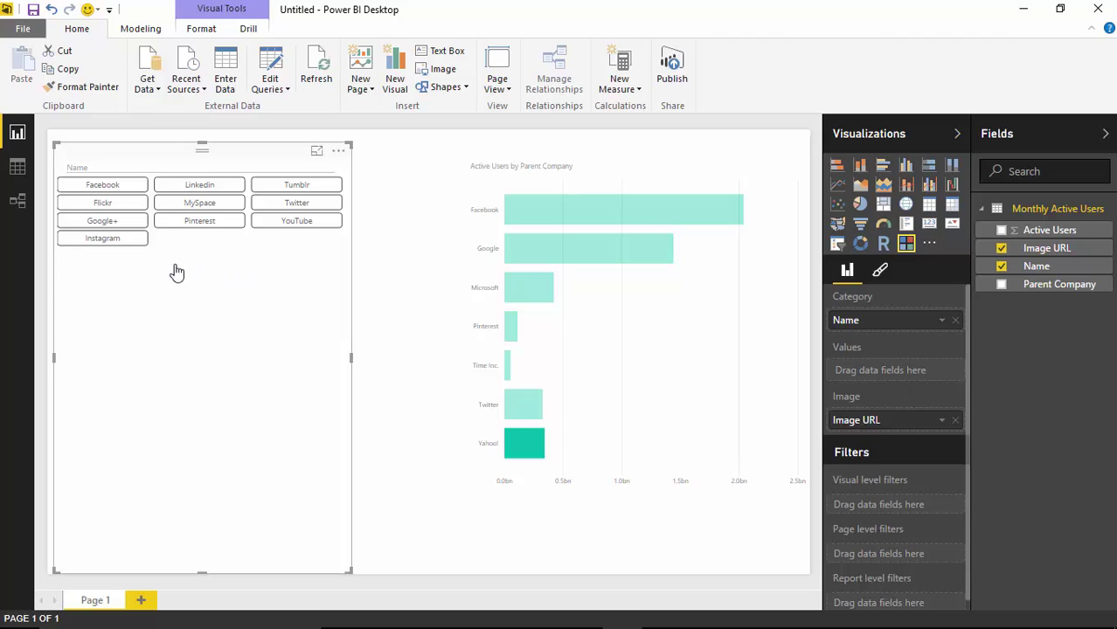
pyautogui.click(525, 406)
pyautogui.click(508, 367)
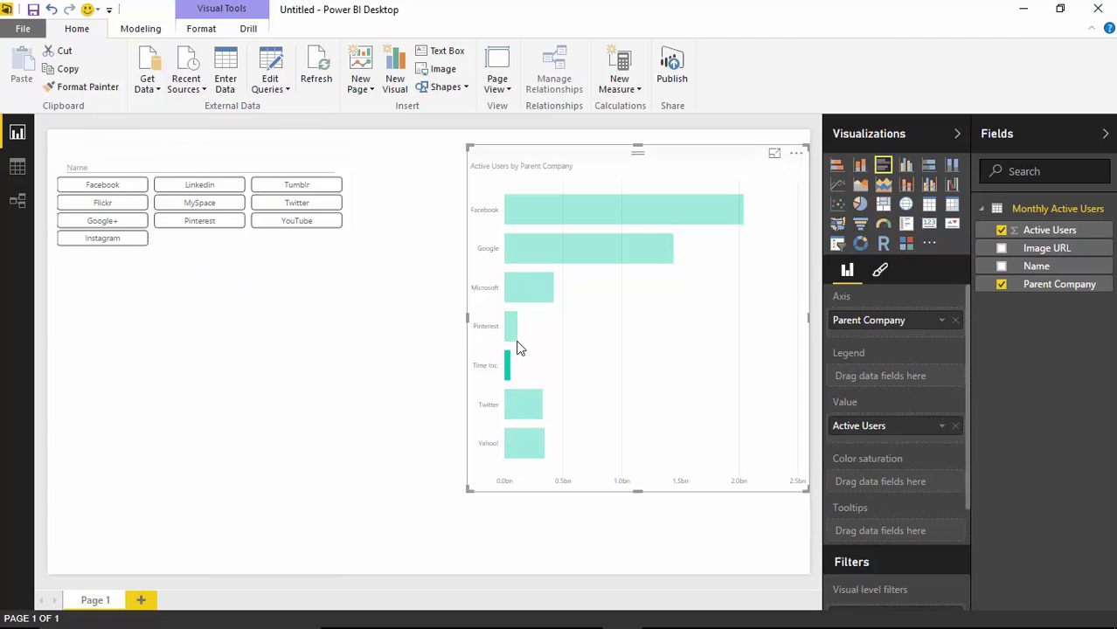
pyautogui.click(513, 327)
pyautogui.click(520, 284)
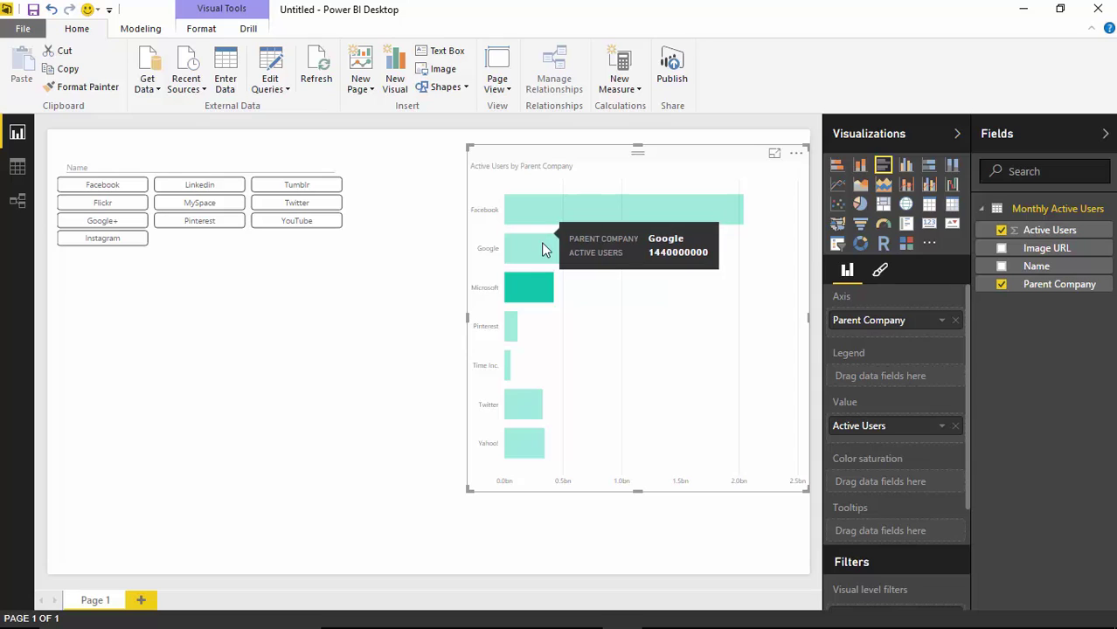
pyautogui.click(541, 205)
pyautogui.click(535, 249)
pyautogui.click(524, 289)
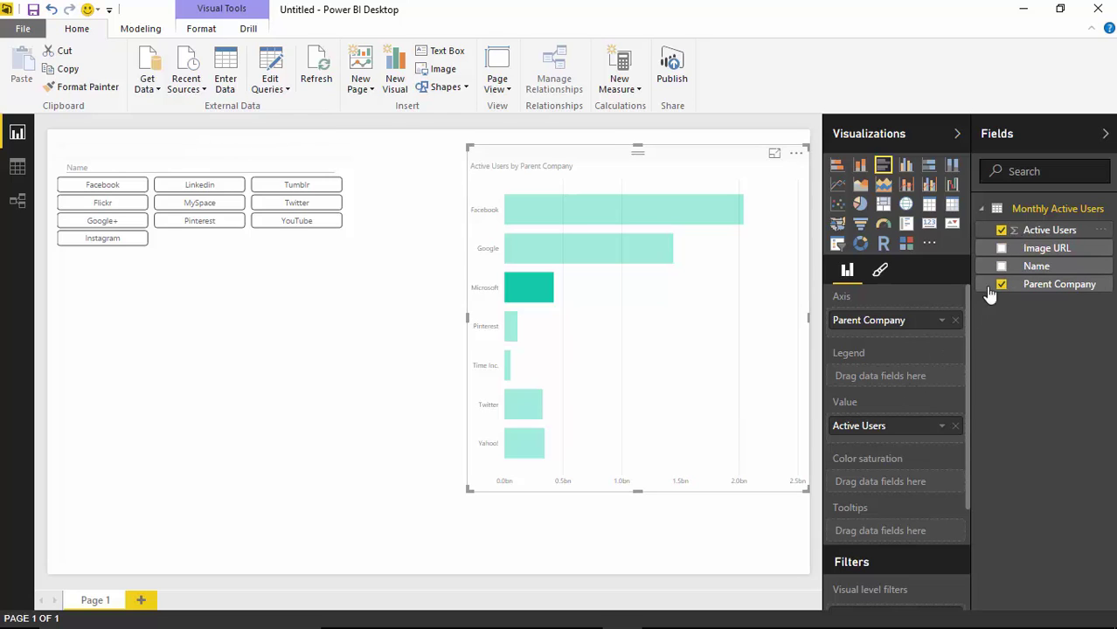
# - Add Active Users to the slicer's values again and test it by selecting the Yahoo! and Google bars
pyautogui.click(220, 419)
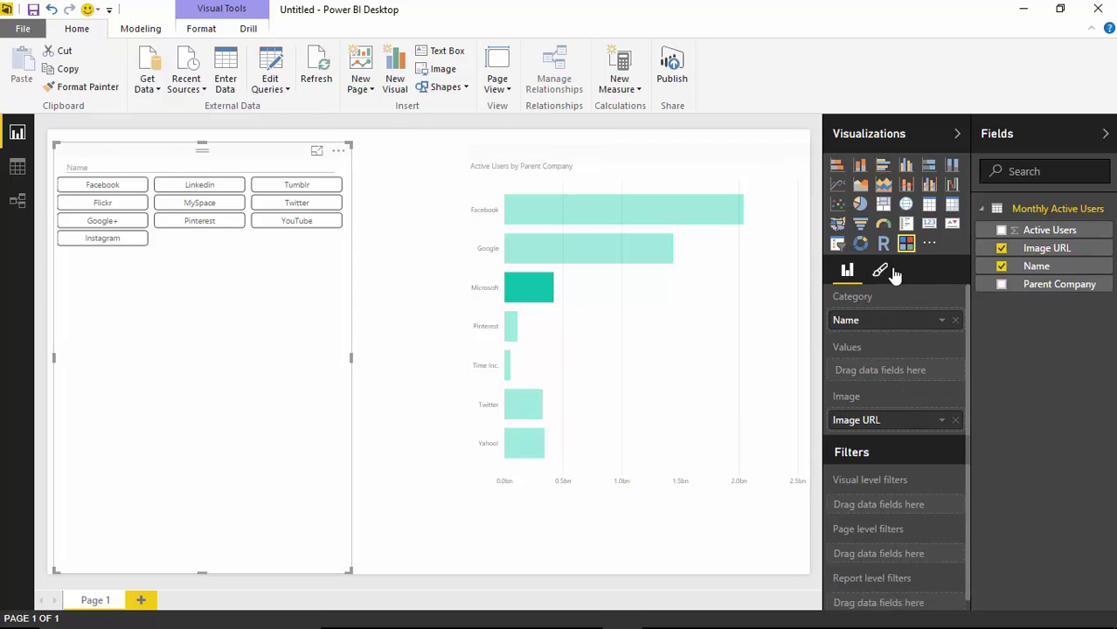
pyautogui.moveTo(1044, 232); pyautogui.dragTo(909, 373)
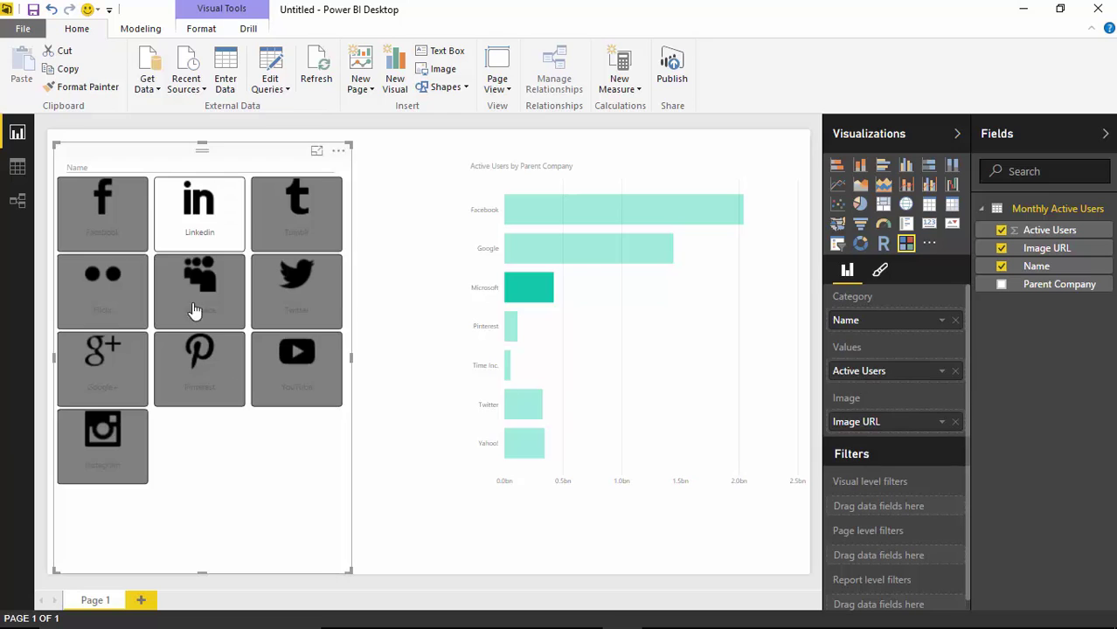
pyautogui.click(519, 451)
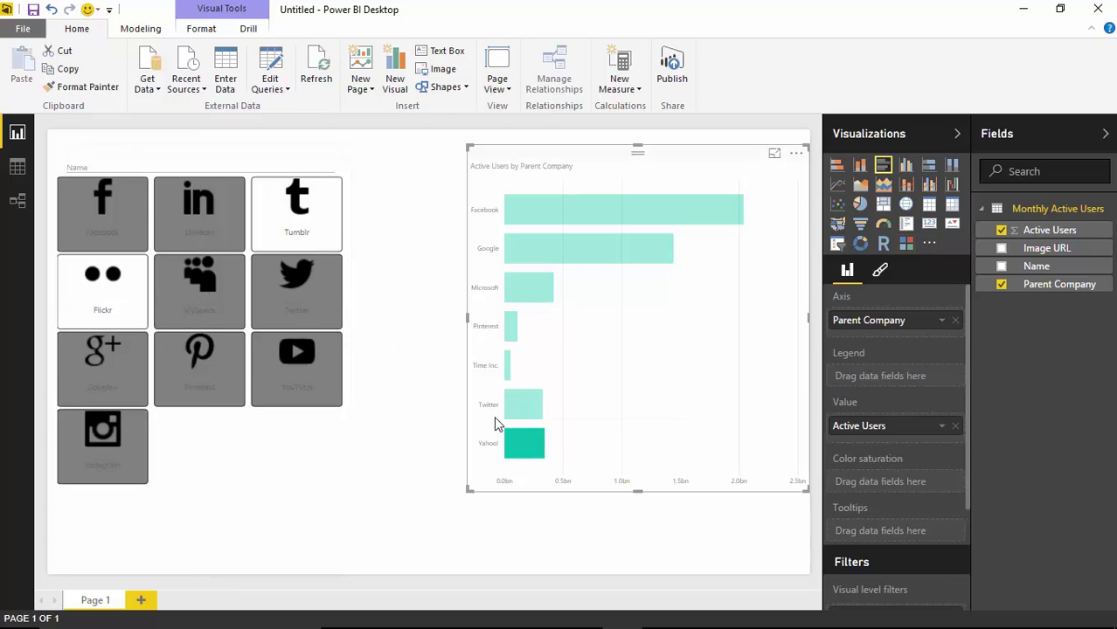
pyautogui.click(531, 236)
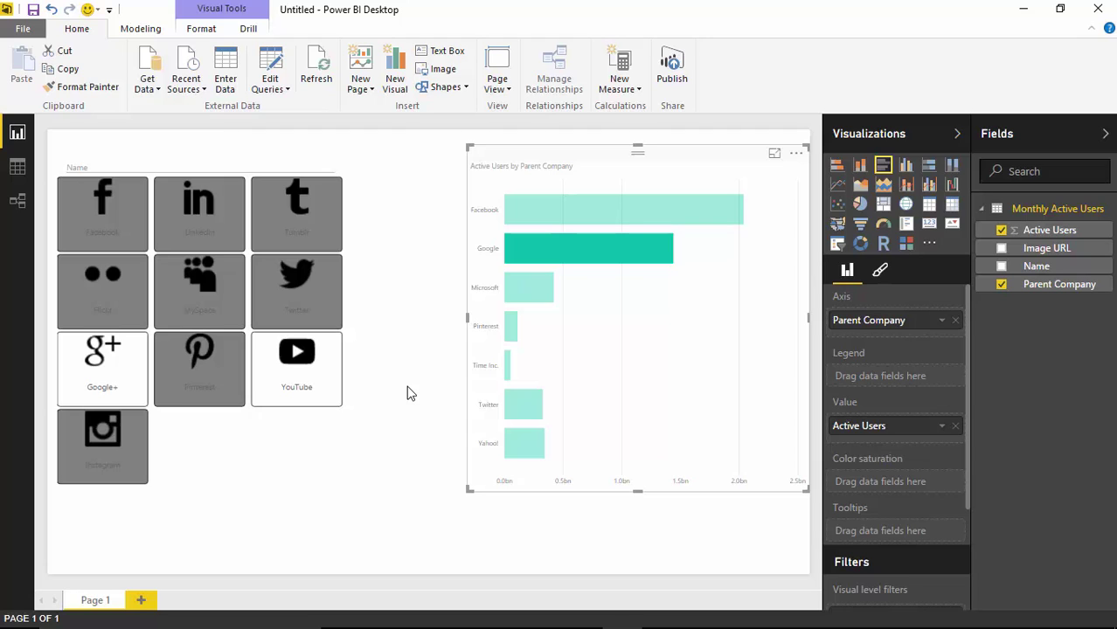
# - Try image sizes 75 and 100 in the slicer before restoring 50, and make the slicer slightly wider and shorter
pyautogui.click(331, 442)
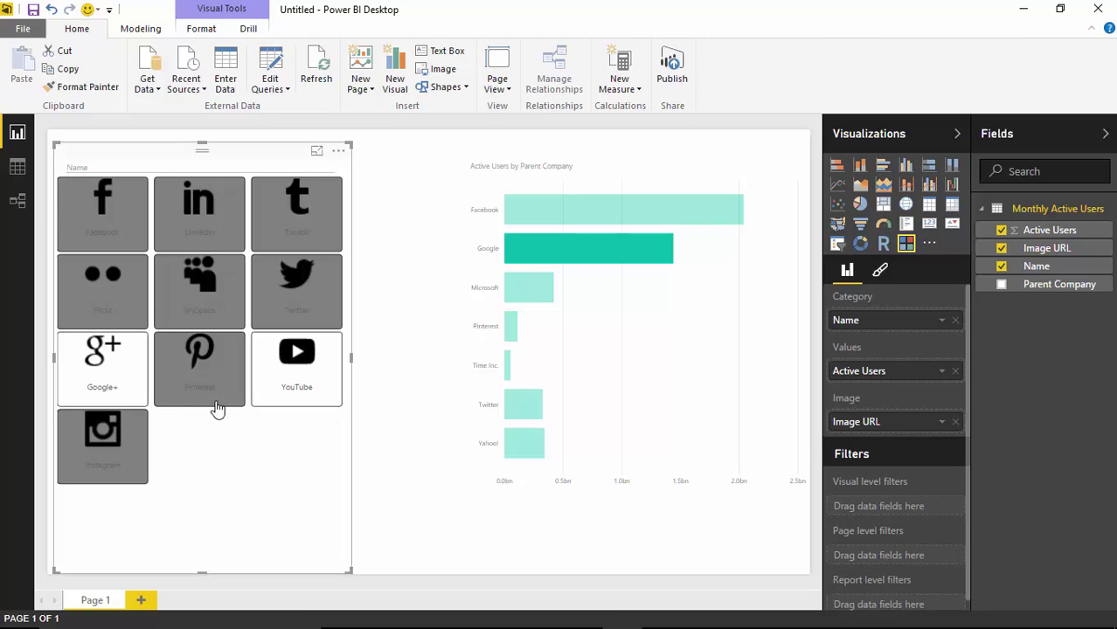
pyautogui.click(880, 273)
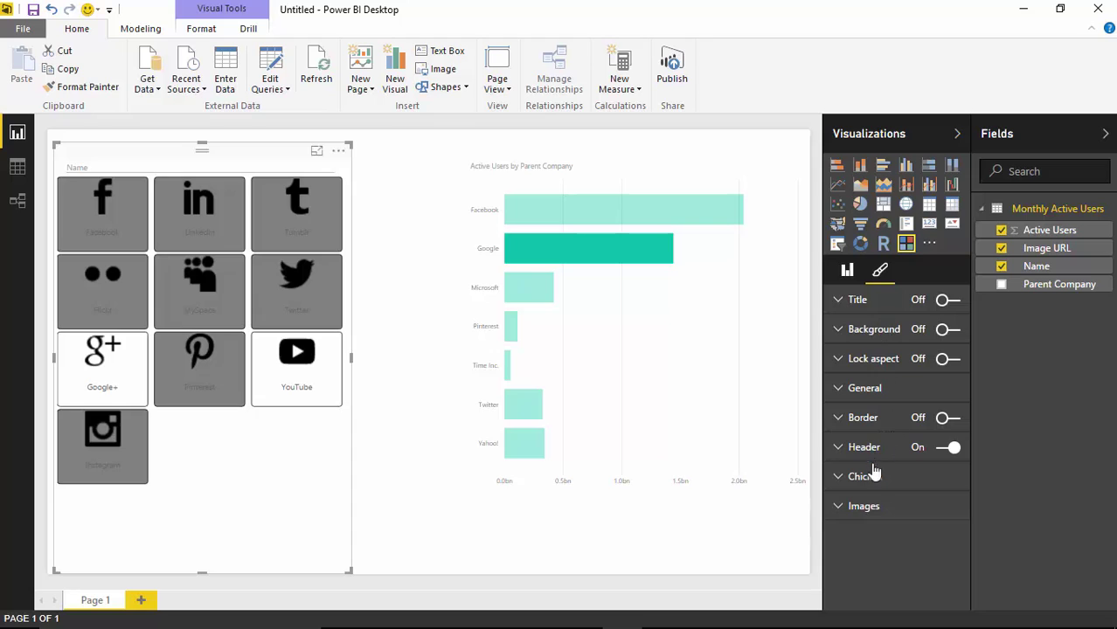
pyautogui.click(839, 511)
pyautogui.scroll(-1, 869, 523)
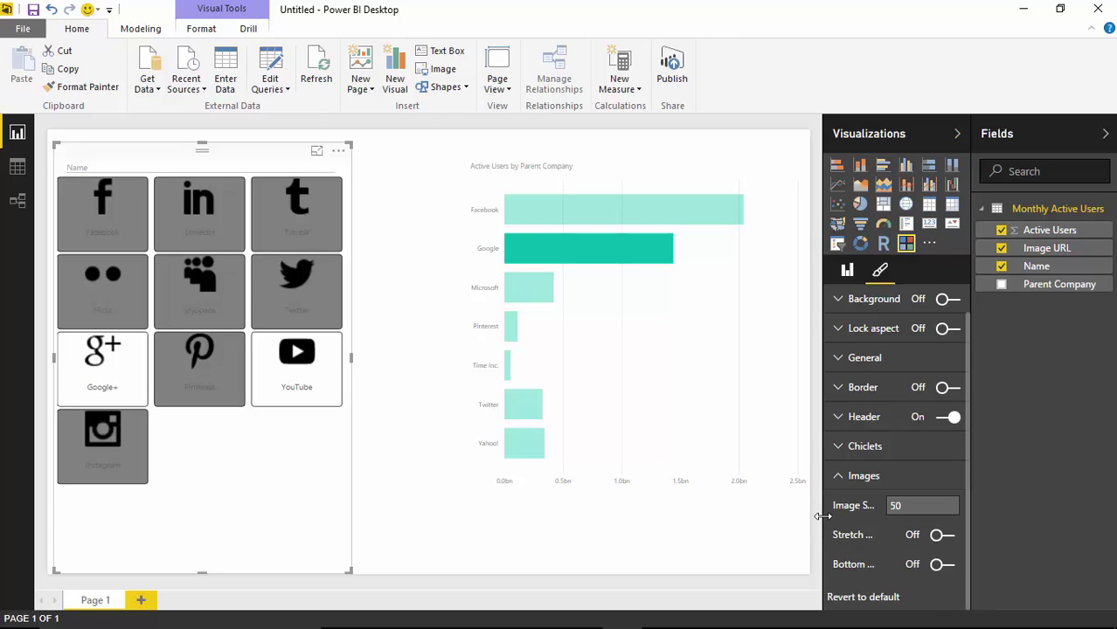
pyautogui.moveTo(821, 516)
pyautogui.mouseDown()
pyautogui.moveTo(769, 520)
pyautogui.moveTo(823, 518)
pyautogui.mouseUp()
pyautogui.write('75')
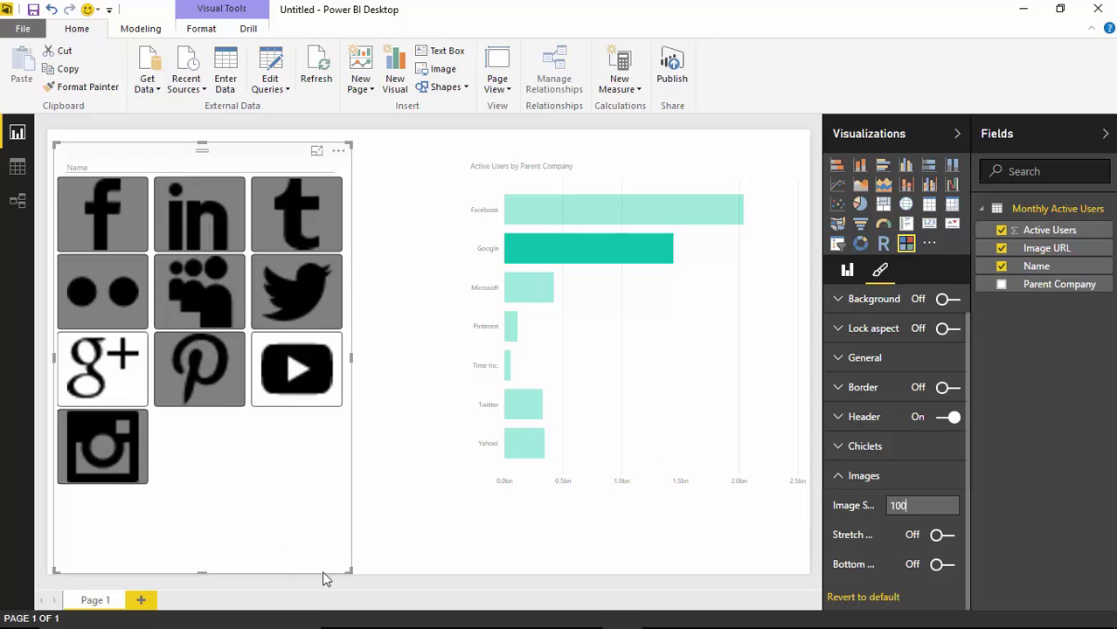
pyautogui.moveTo(350, 572)
pyautogui.mouseDown()
pyautogui.moveTo(297, 451)
pyautogui.moveTo(297, 398)
pyautogui.moveTo(272, 391)
pyautogui.moveTo(331, 475)
pyautogui.moveTo(356, 553)
pyautogui.mouseUp()
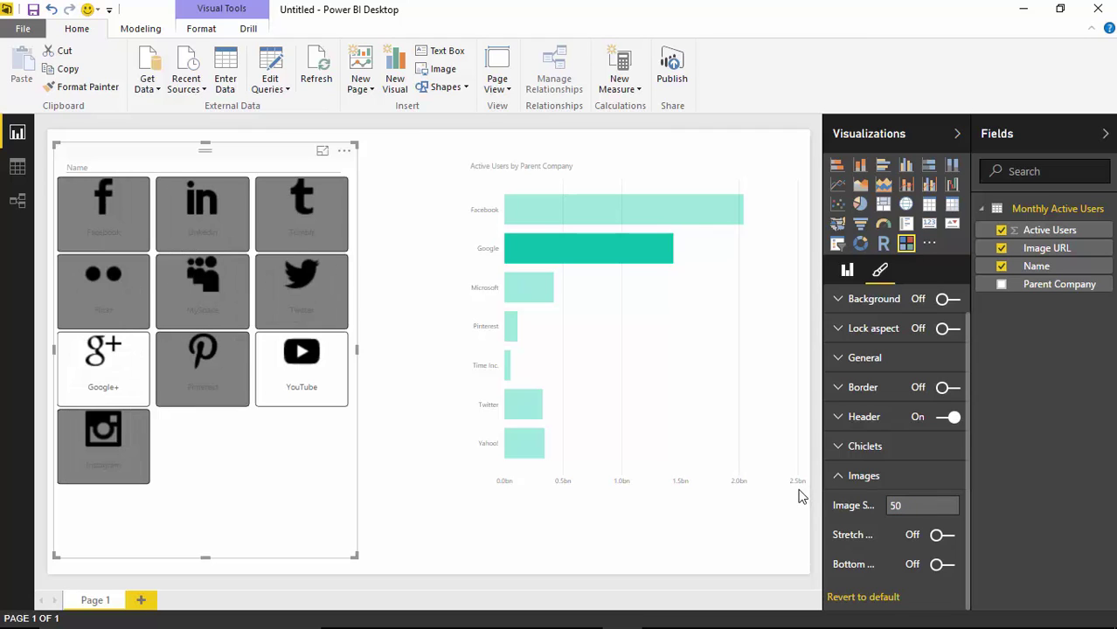
# - Turn the slicer's image stretching on and off again, and turn on the bottom image option
pyautogui.click(937, 537)
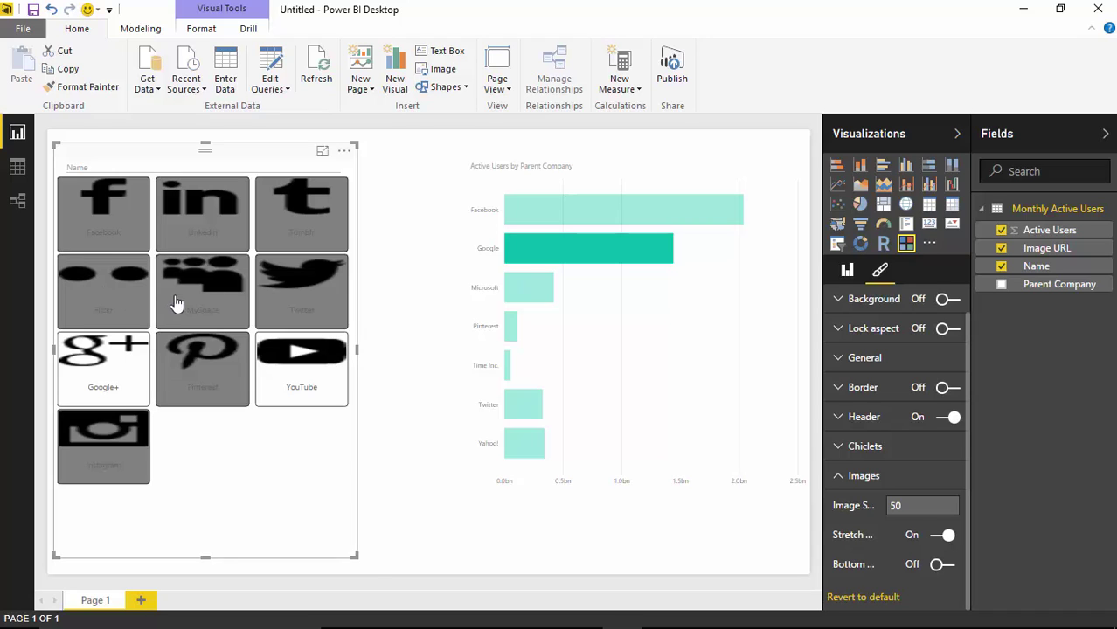
pyautogui.click(944, 536)
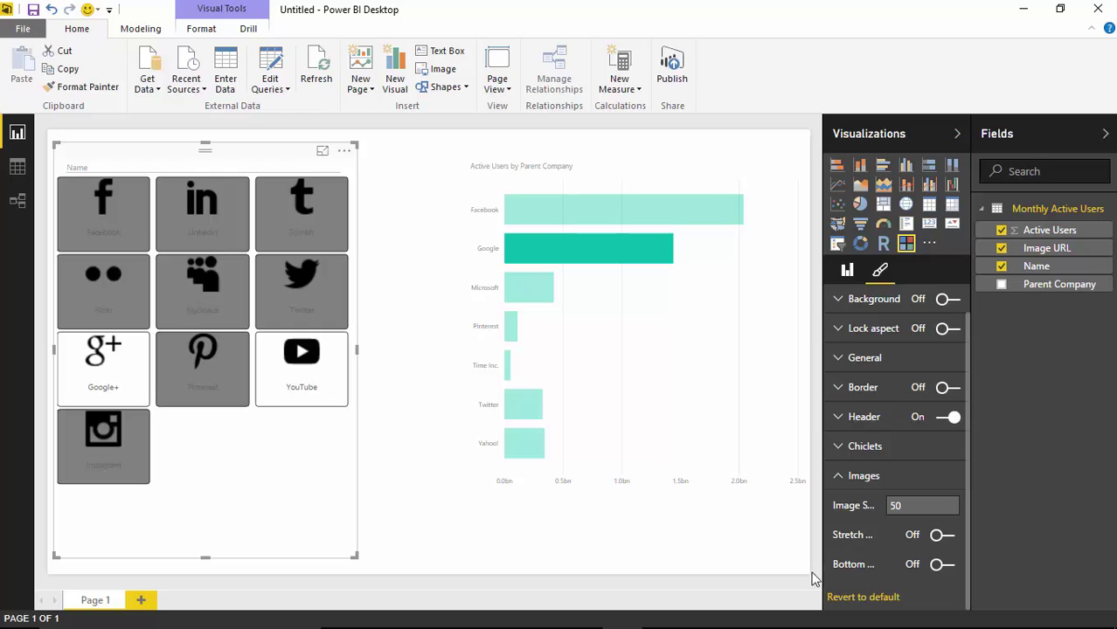
pyautogui.moveTo(824, 572)
pyautogui.mouseDown()
pyautogui.moveTo(758, 584)
pyautogui.moveTo(824, 582)
pyautogui.mouseUp()
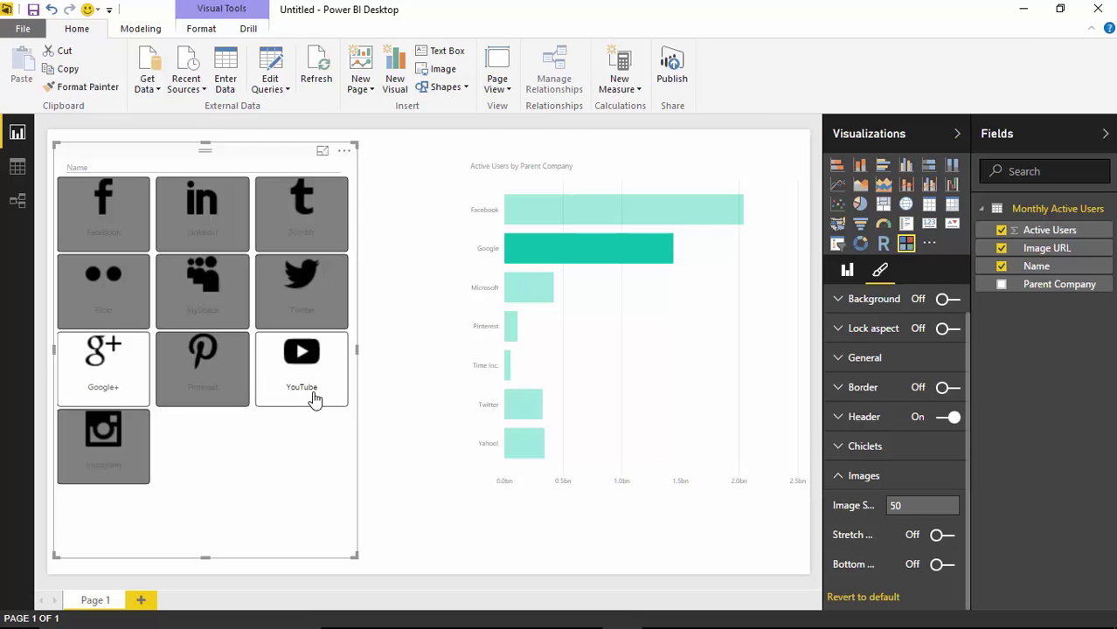
pyautogui.click(942, 566)
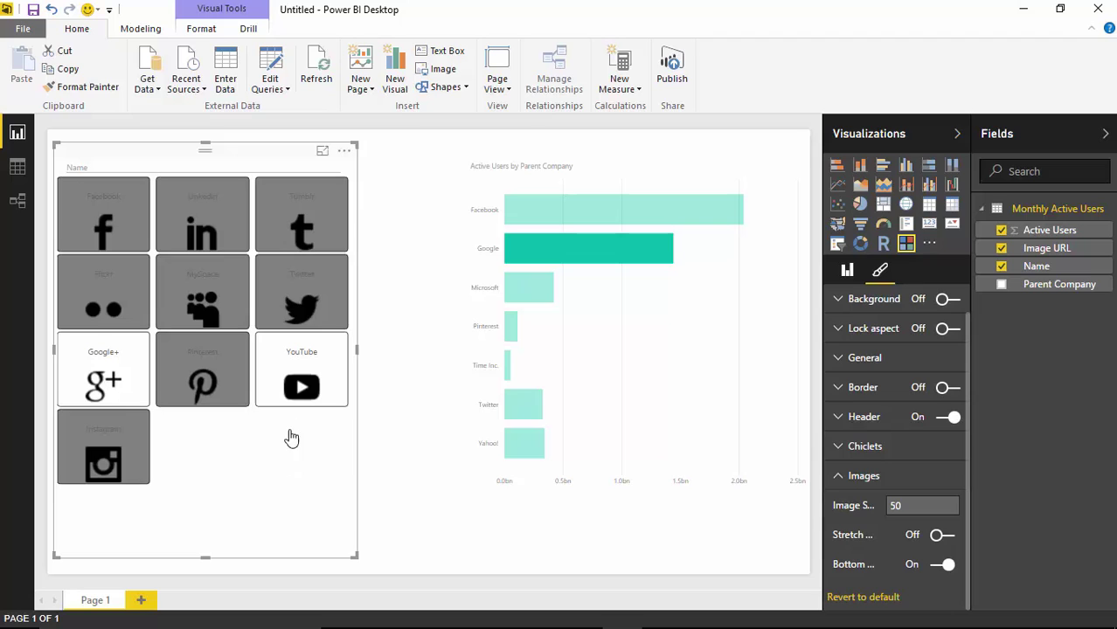
# - Clear the Google highlight in the chart and revert the slicer's image settings to default
pyautogui.click(603, 381)
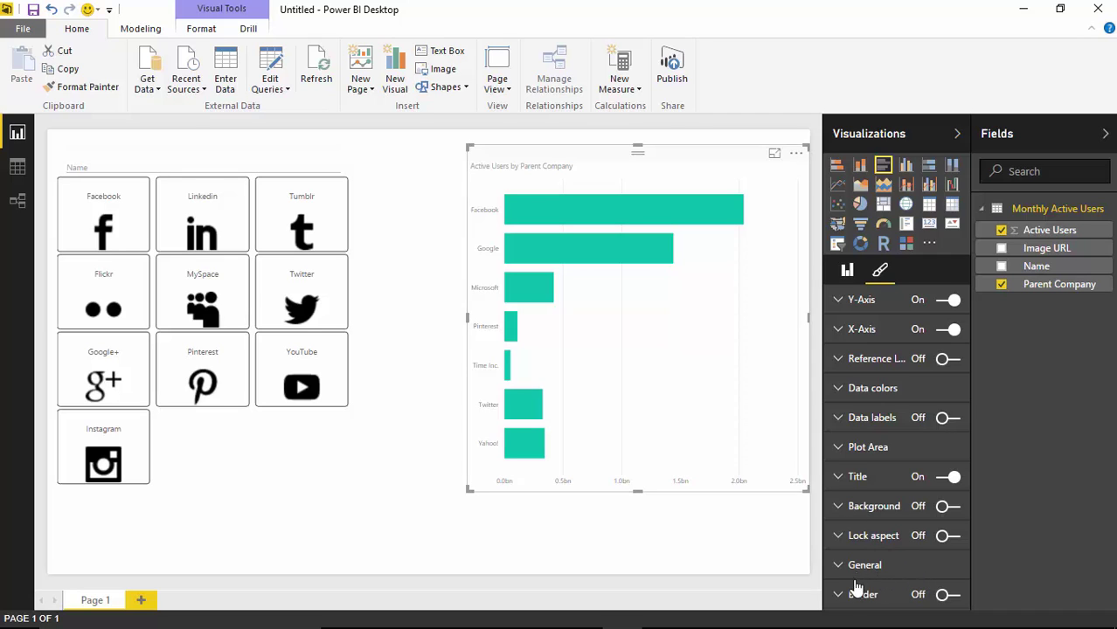
pyautogui.click(251, 515)
pyautogui.click(837, 507)
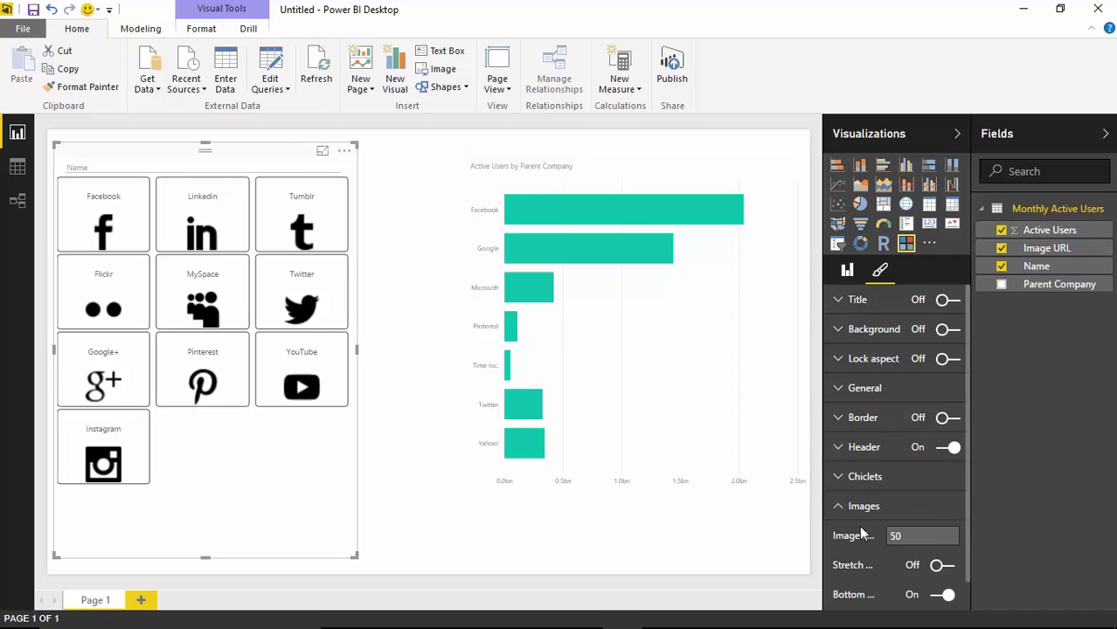
pyautogui.scroll(-1, 879, 551)
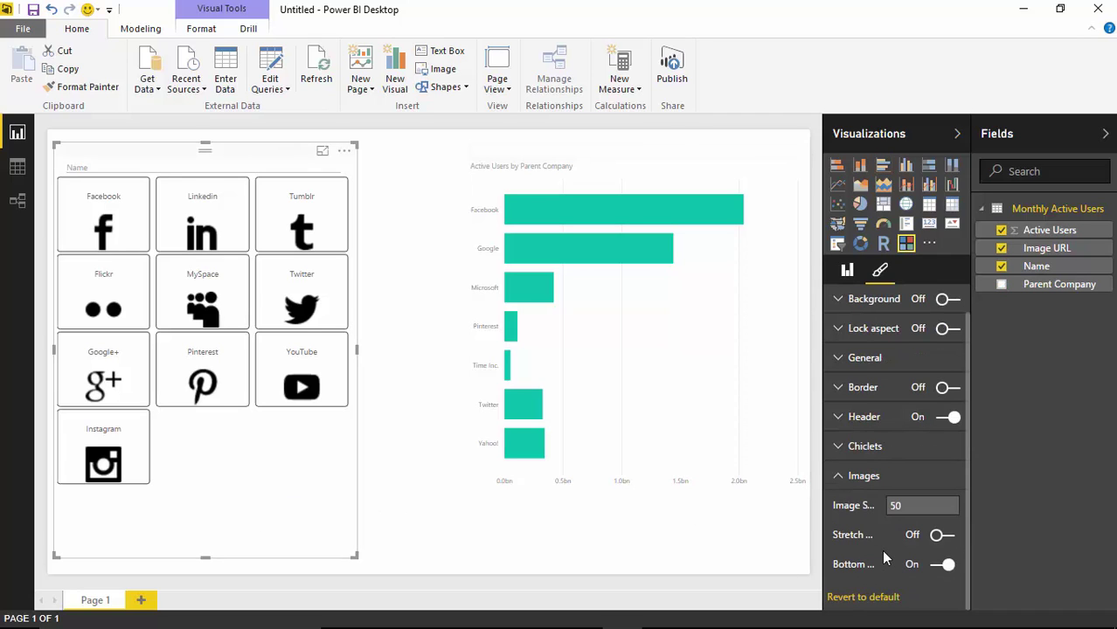
pyautogui.click(859, 600)
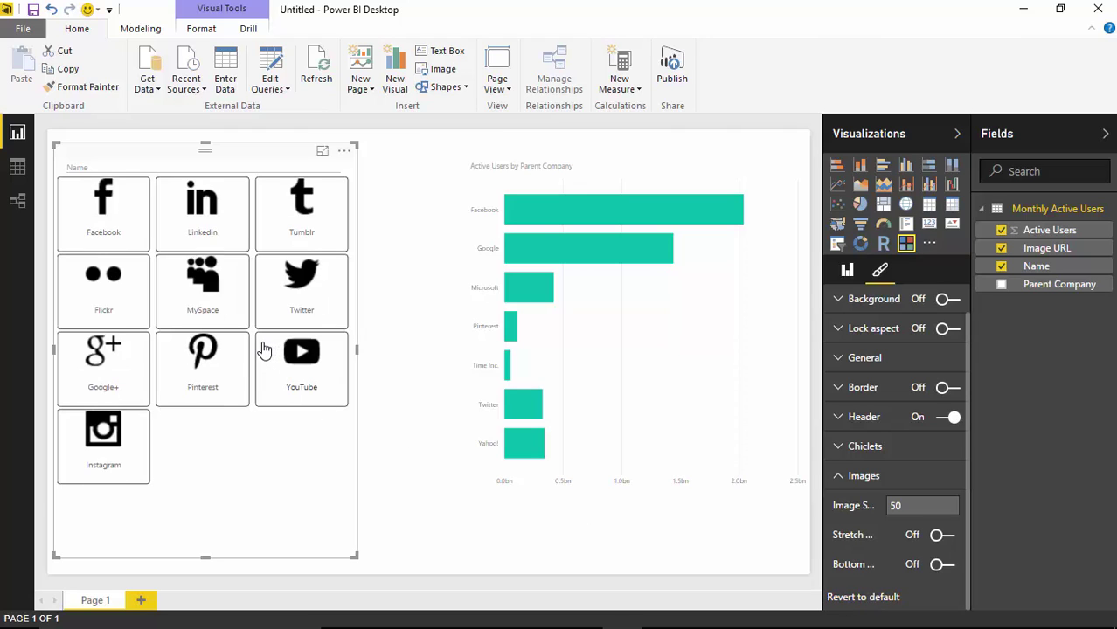
pyautogui.click(838, 477)
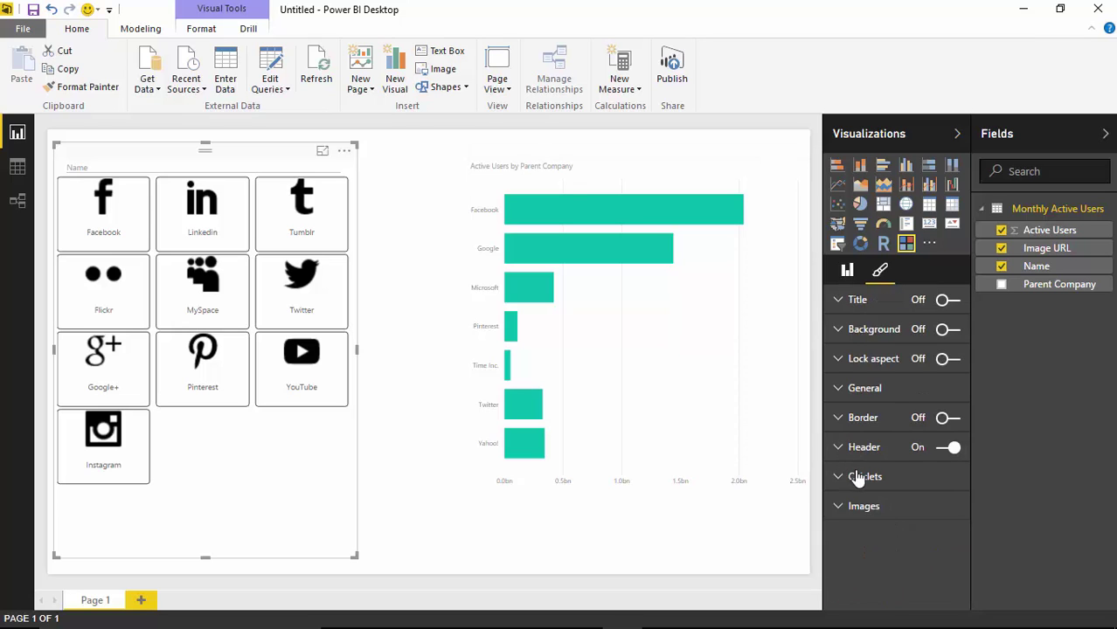
# - Set the text size of the slicer's chiclets to 18 pt
pyautogui.click(836, 479)
pyautogui.scroll(-1, 889, 489)
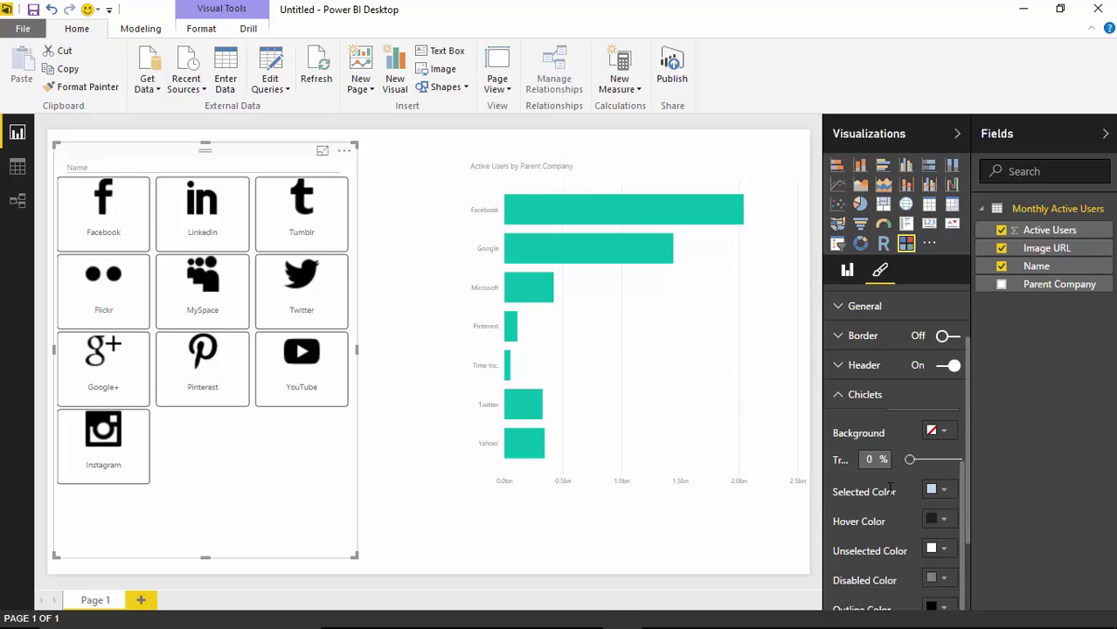
pyautogui.moveTo(960, 473); pyautogui.dragTo(928, 427)
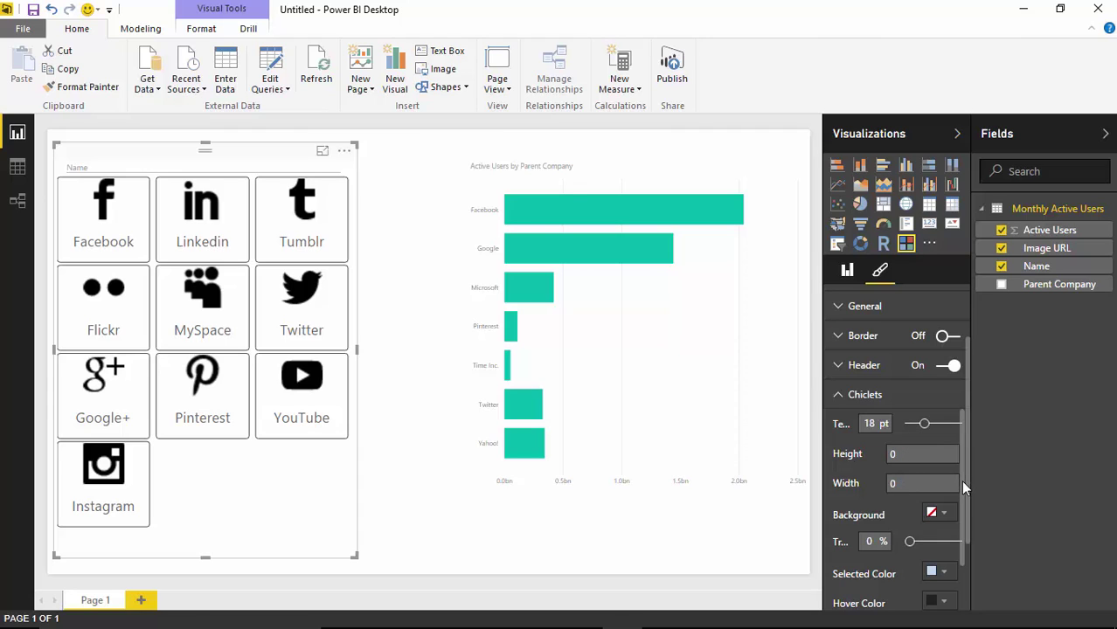
# - Review the chiclets' colour settings and select YouTube in the slicer to check the selected colour
pyautogui.scroll(-2, 961, 480)
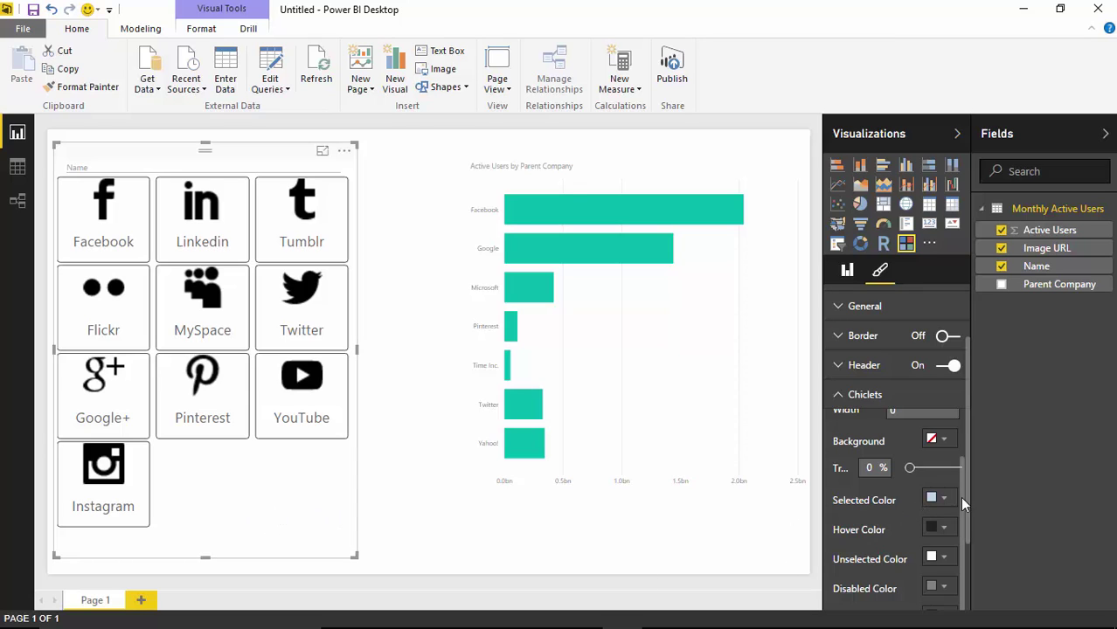
pyautogui.scroll(-1, 961, 498)
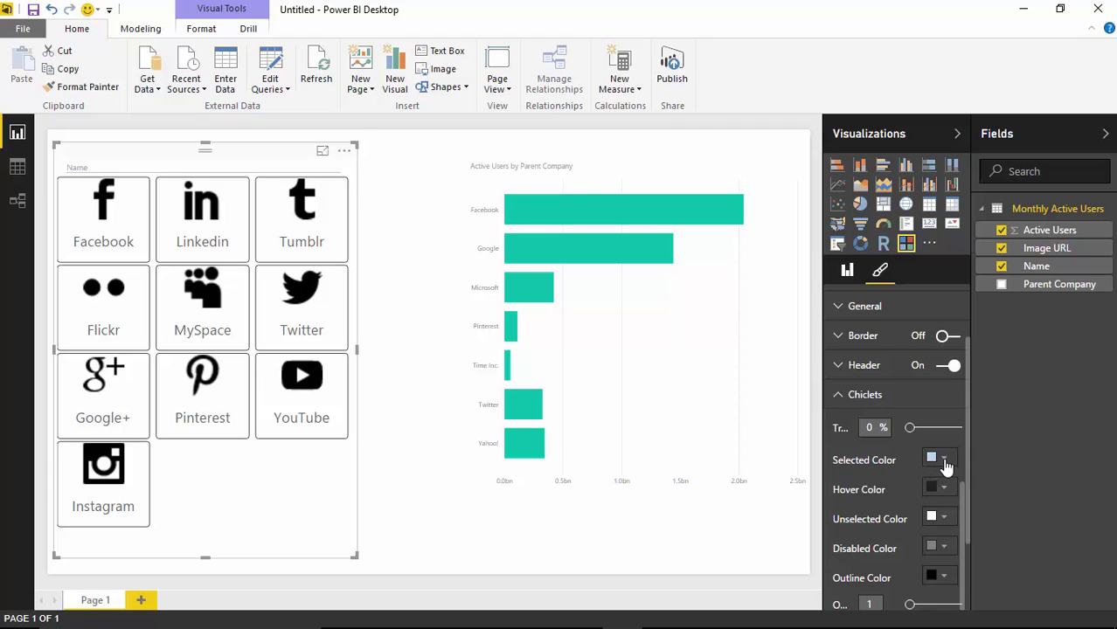
pyautogui.click(309, 425)
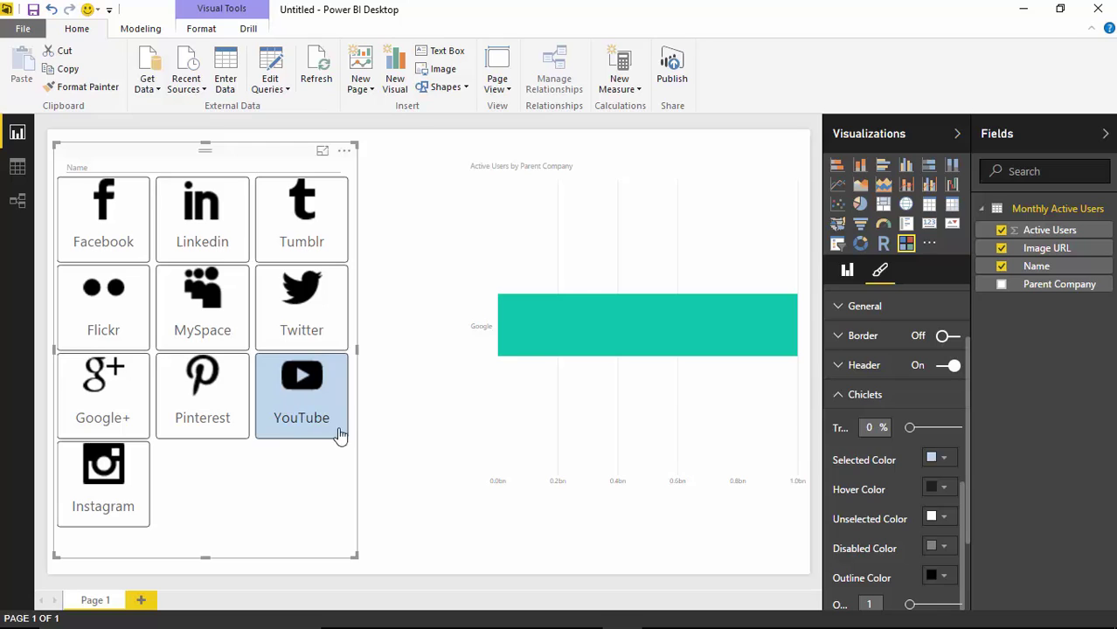
# - Set the selected colour of the slicer's chiclets to a lighter yellow shade
pyautogui.click(950, 465)
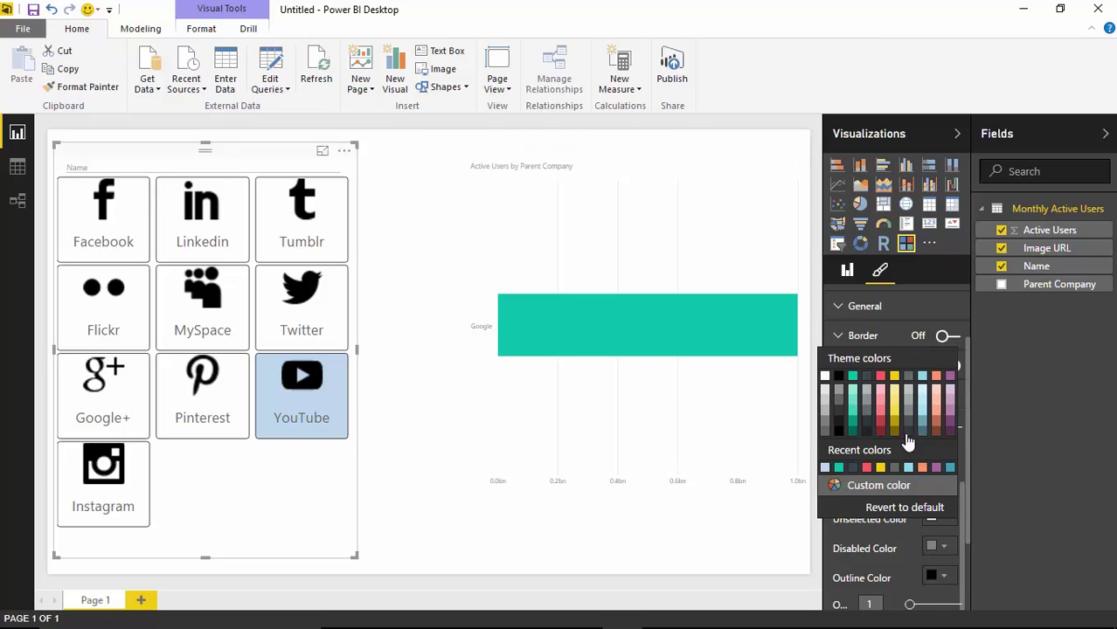
pyautogui.click(895, 408)
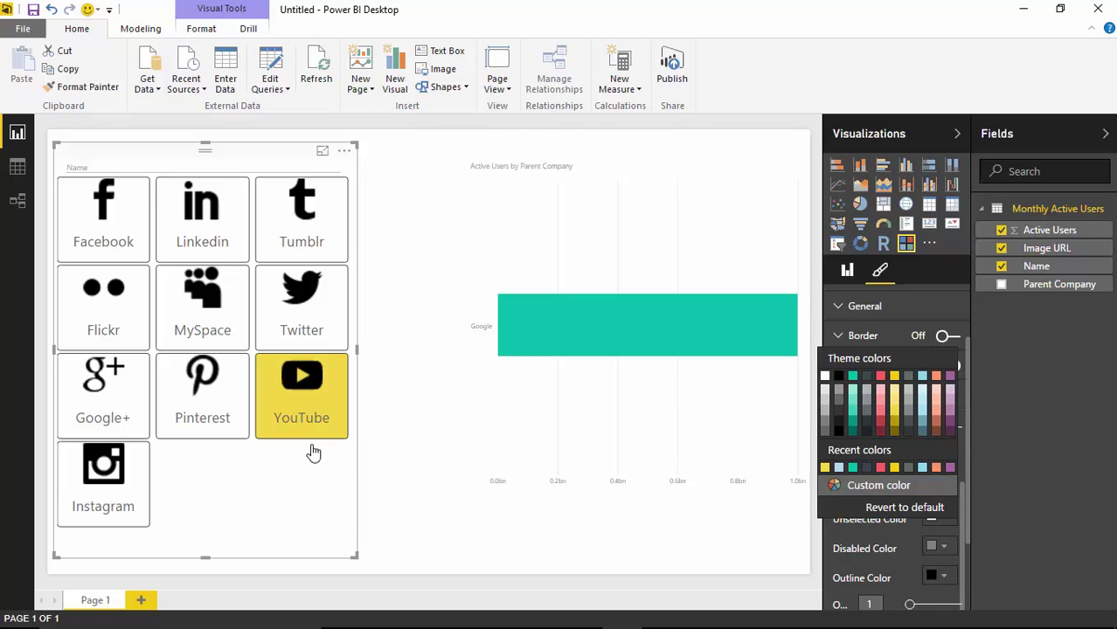
pyautogui.click(310, 477)
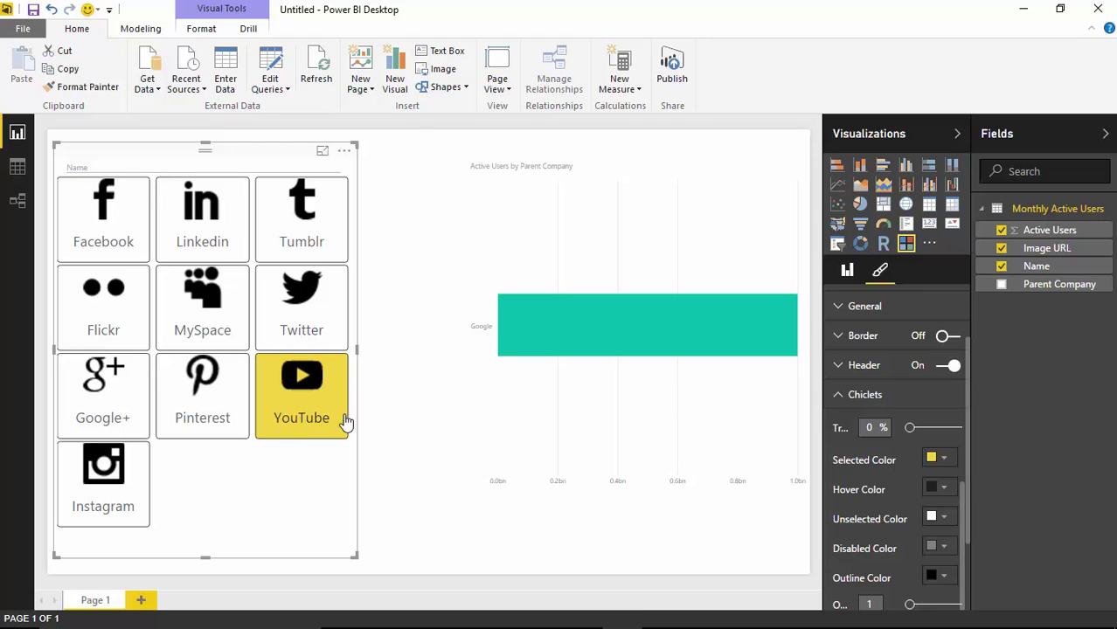
# - Try a dark teal hover colour for the slicer's chiclets and replace it with a light teal shade
pyautogui.click(944, 490)
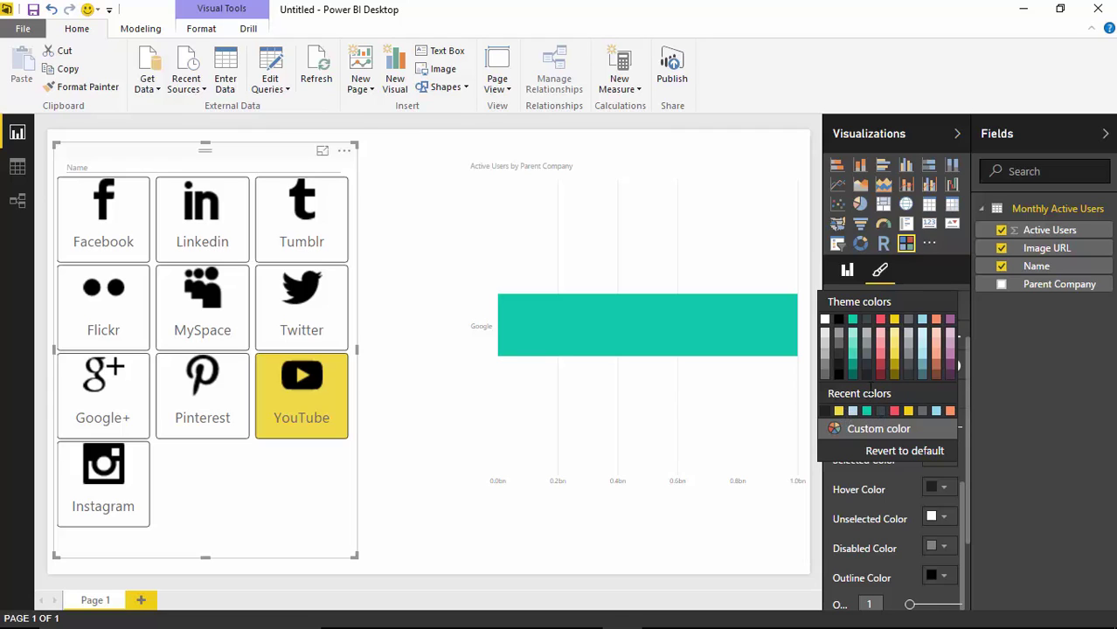
pyautogui.click(854, 376)
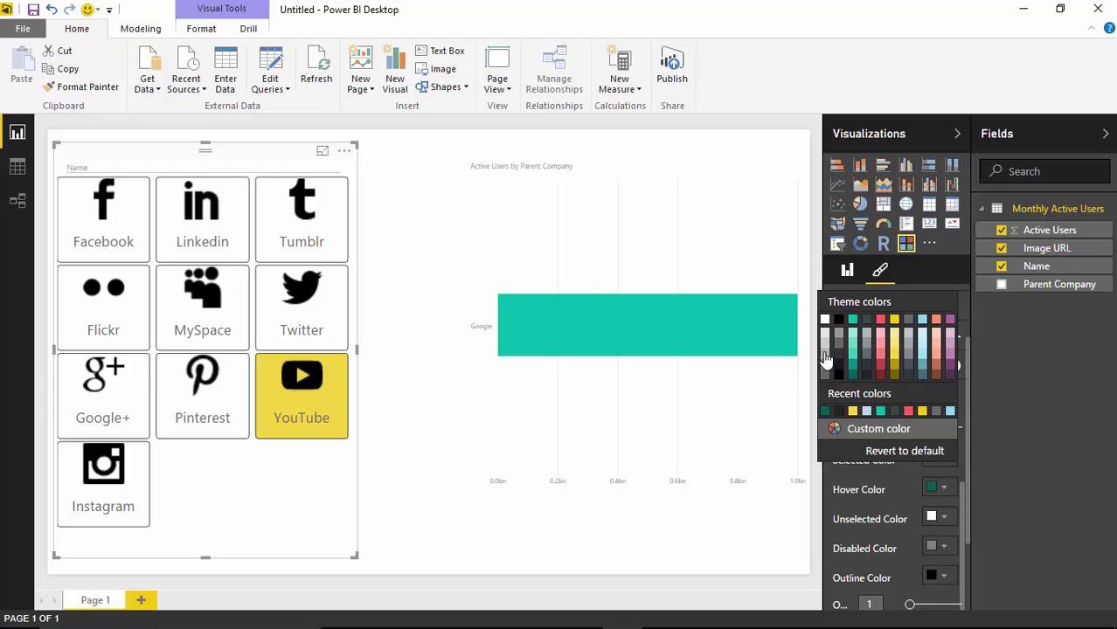
pyautogui.click(852, 332)
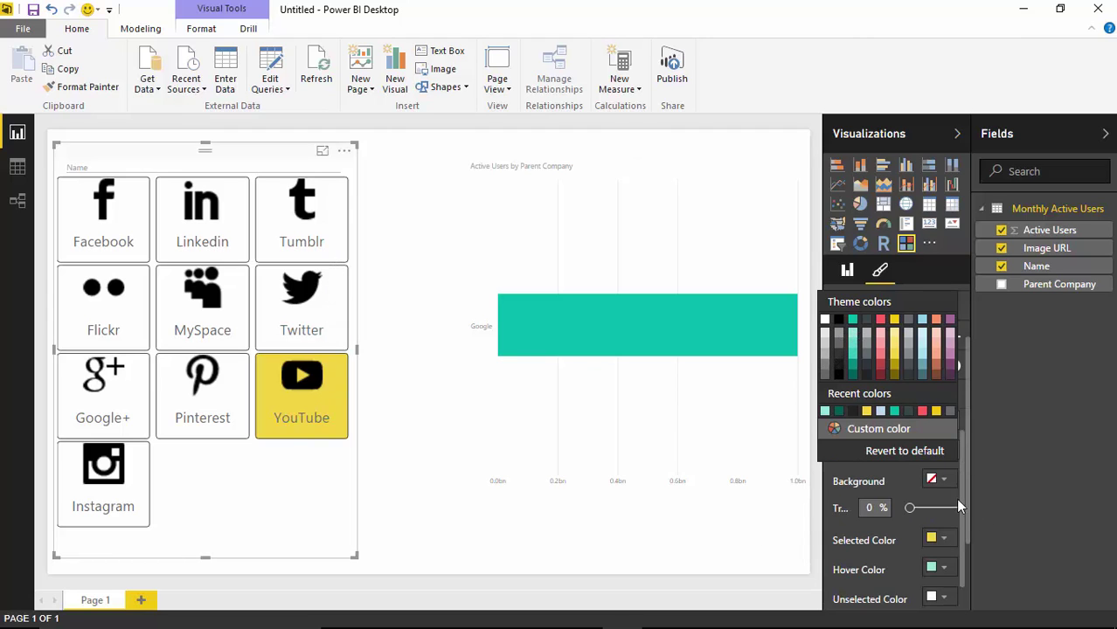
pyautogui.click(831, 488)
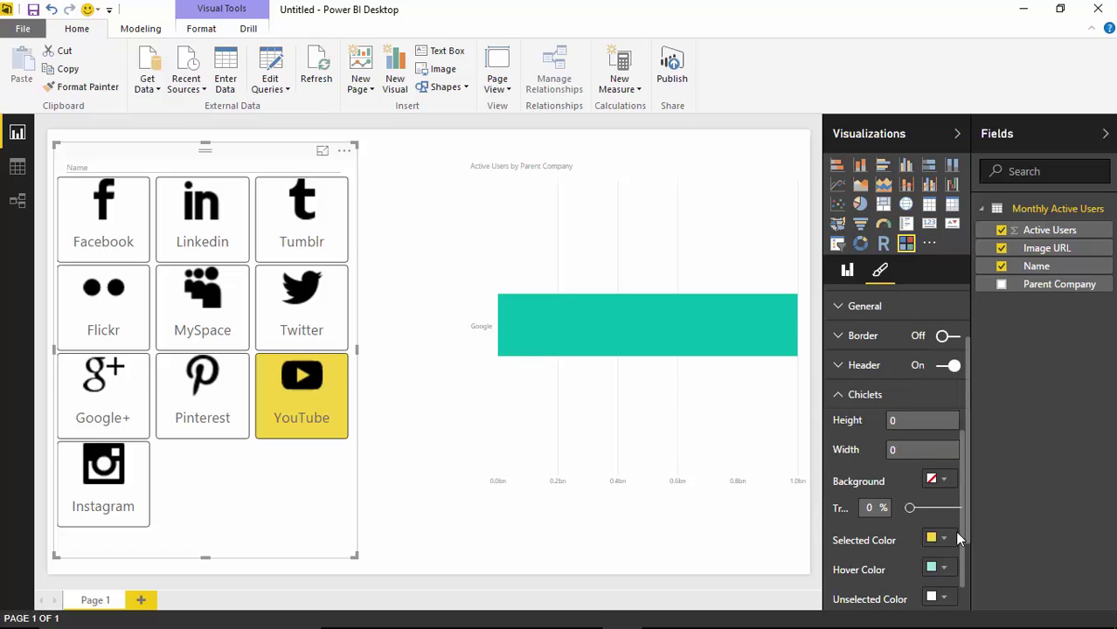
# - Set the unselected colour of the slicer's chiclets to the teal theme colour
pyautogui.scroll(-2, 961, 530)
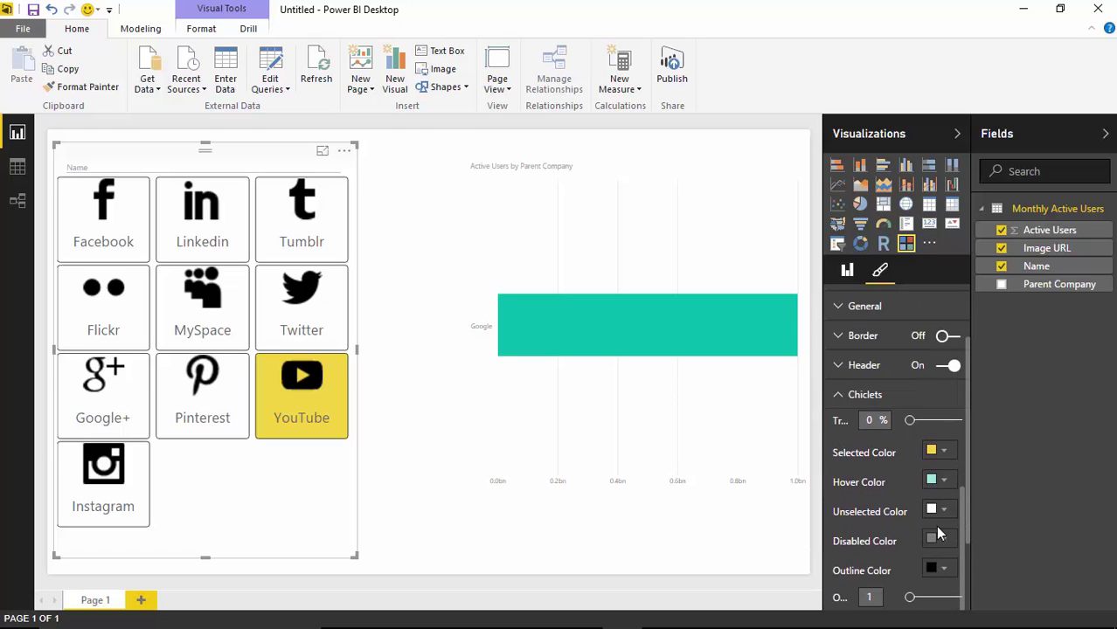
pyautogui.click(937, 511)
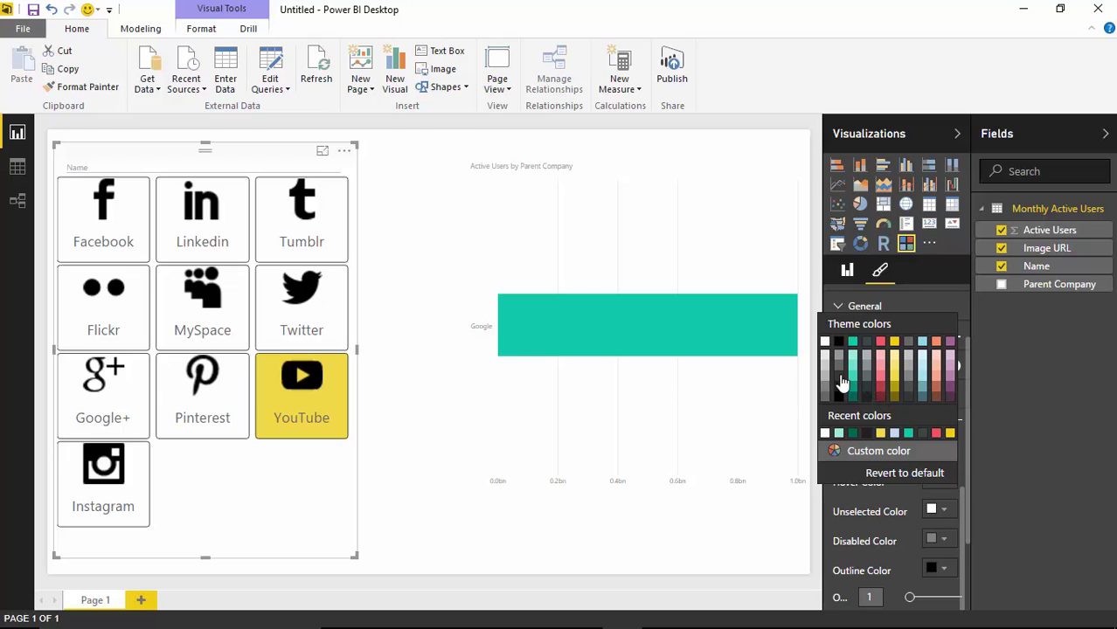
pyautogui.click(856, 347)
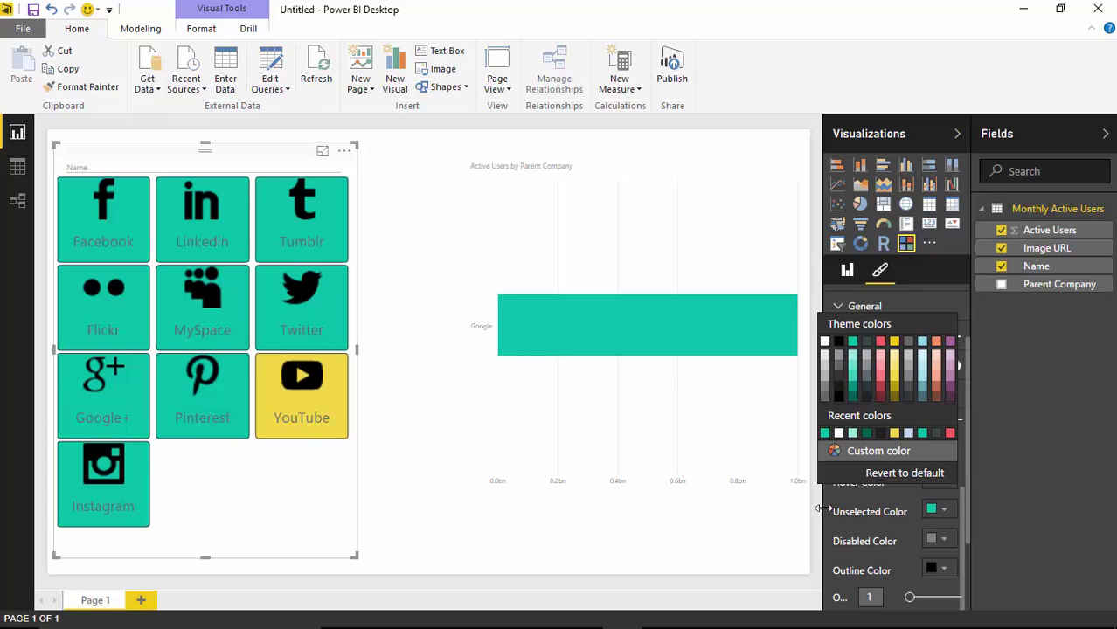
pyautogui.click(857, 505)
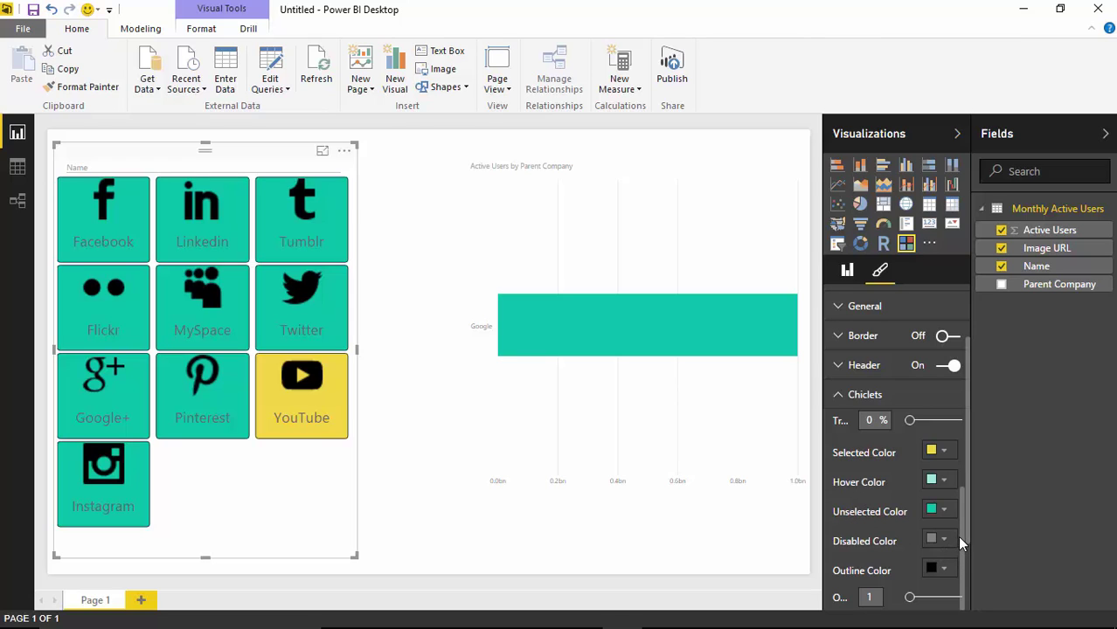
# - Revert all of the slicer's chiclet settings to default
pyautogui.scroll(-1, 961, 540)
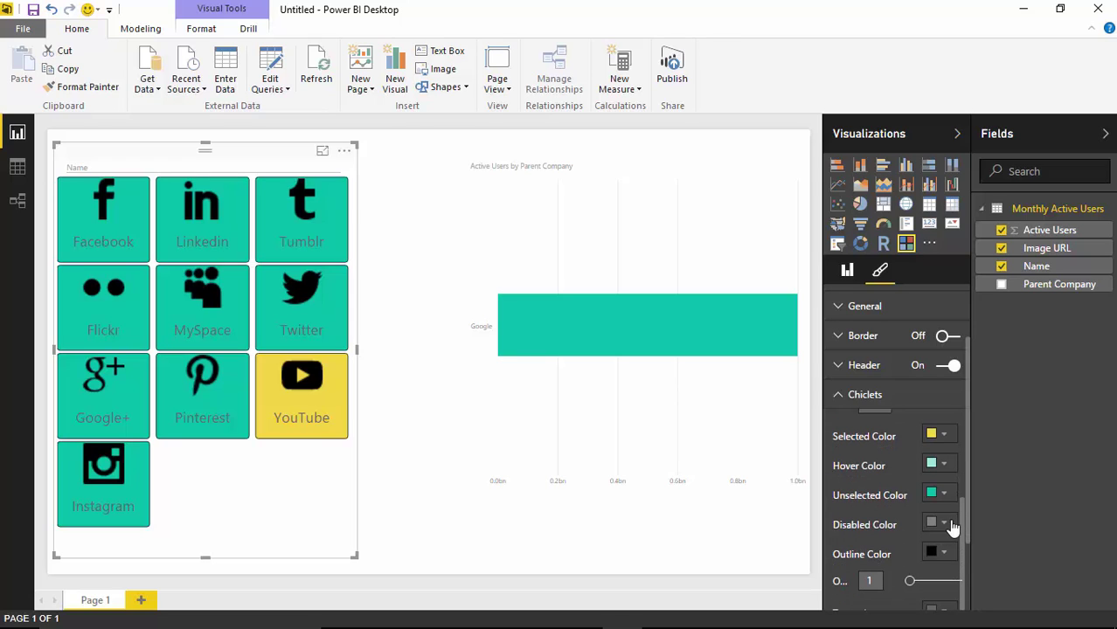
pyautogui.scroll(-6, 965, 535)
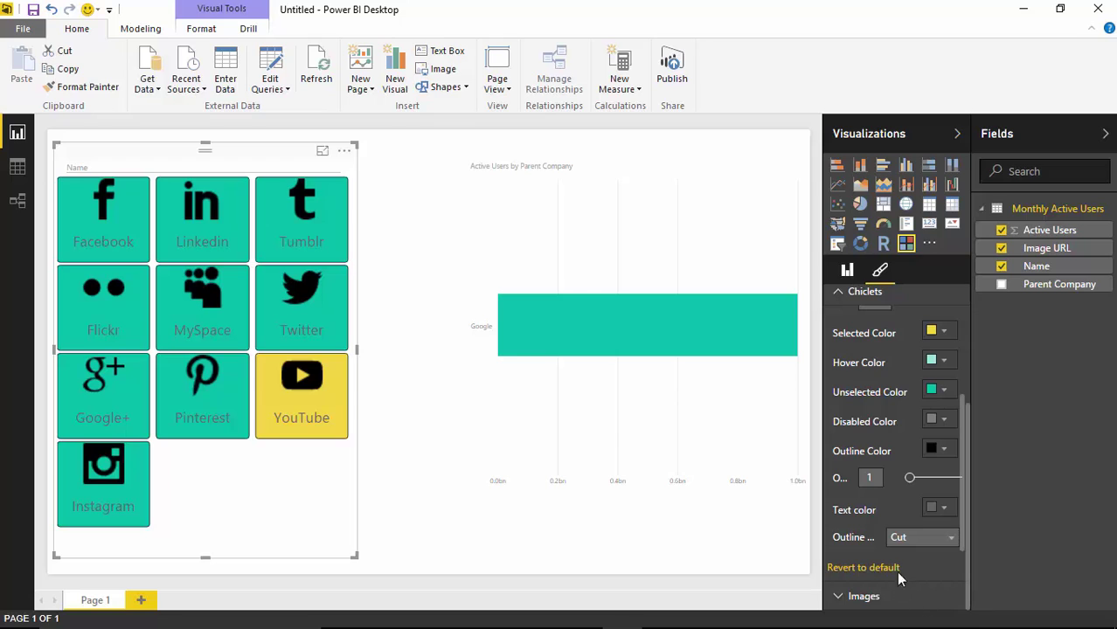
pyautogui.click(892, 568)
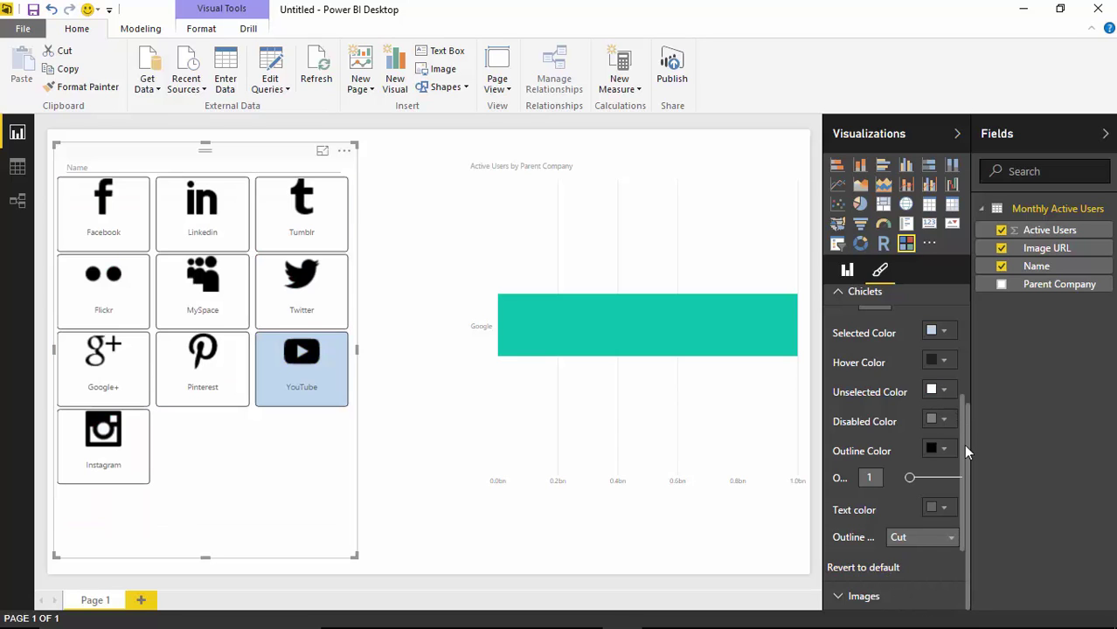
# - Set the disabled colour of the slicer's chiclets to a light yellow shade
pyautogui.scroll(3, 967, 411)
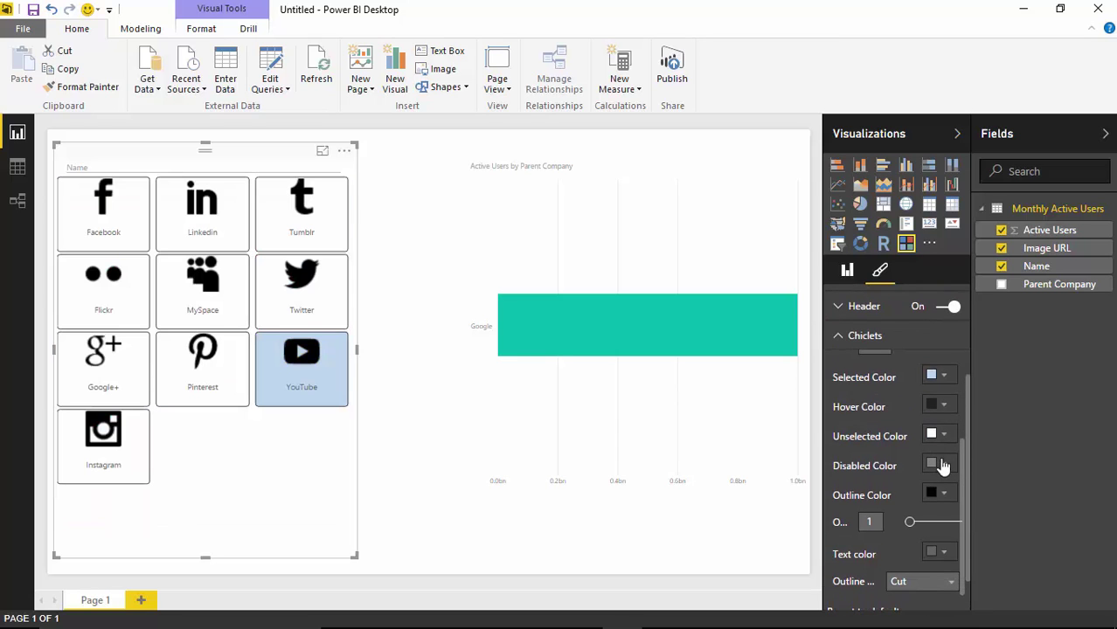
pyautogui.click(941, 467)
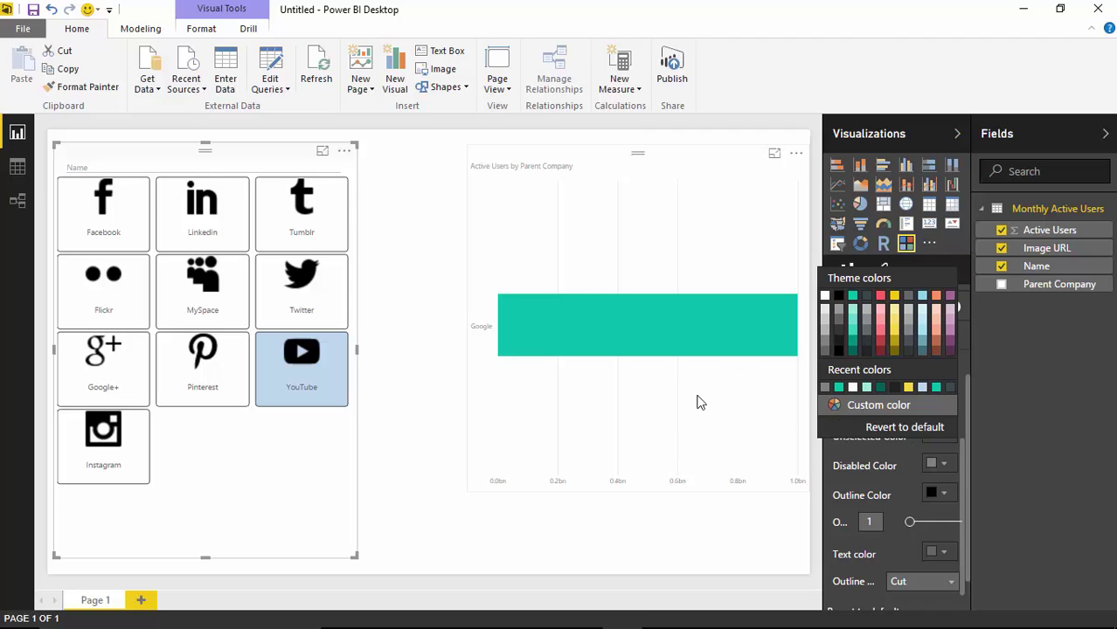
pyautogui.click(896, 331)
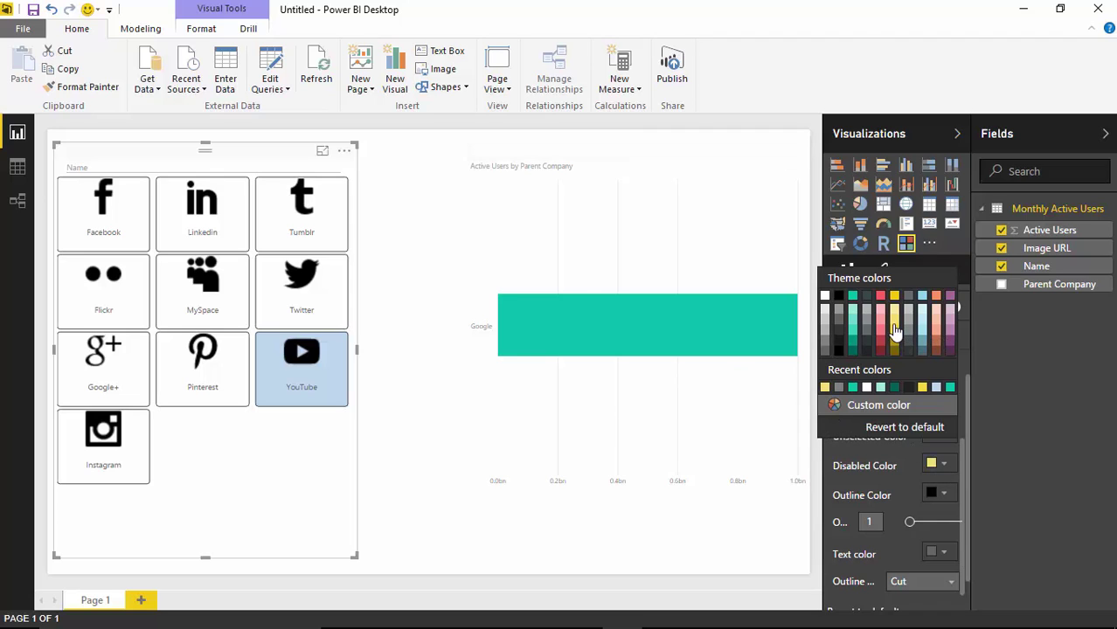
pyautogui.click(611, 418)
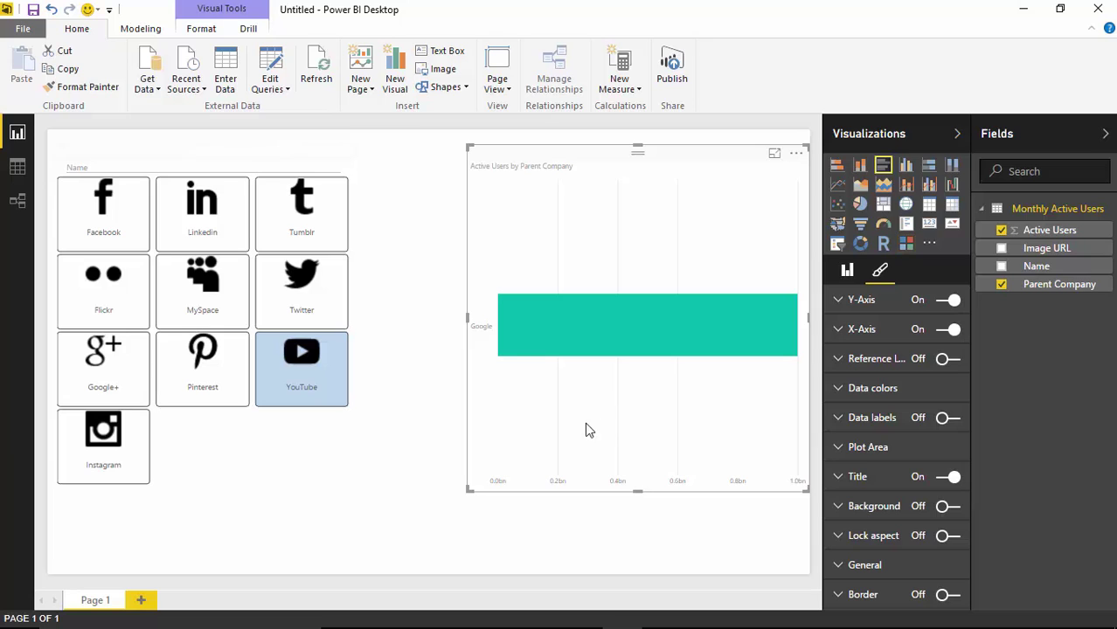
# - Clear the YouTube selection in the slicer and highlight the Microsoft bar in the chart to check the disabled colour
pyautogui.click(299, 472)
pyautogui.click(311, 384)
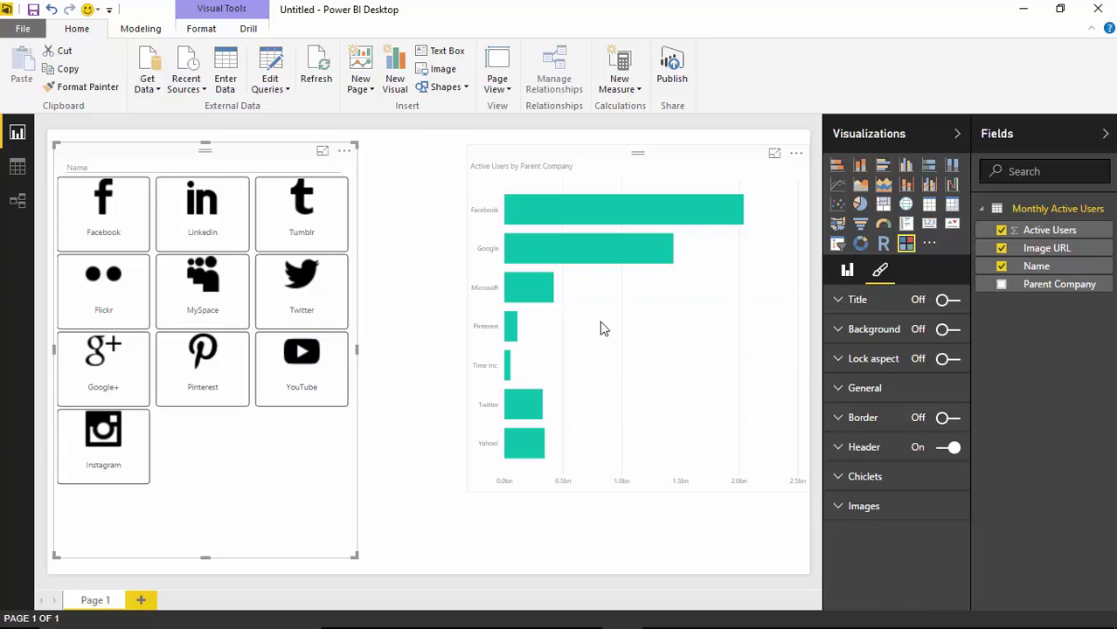
pyautogui.click(520, 290)
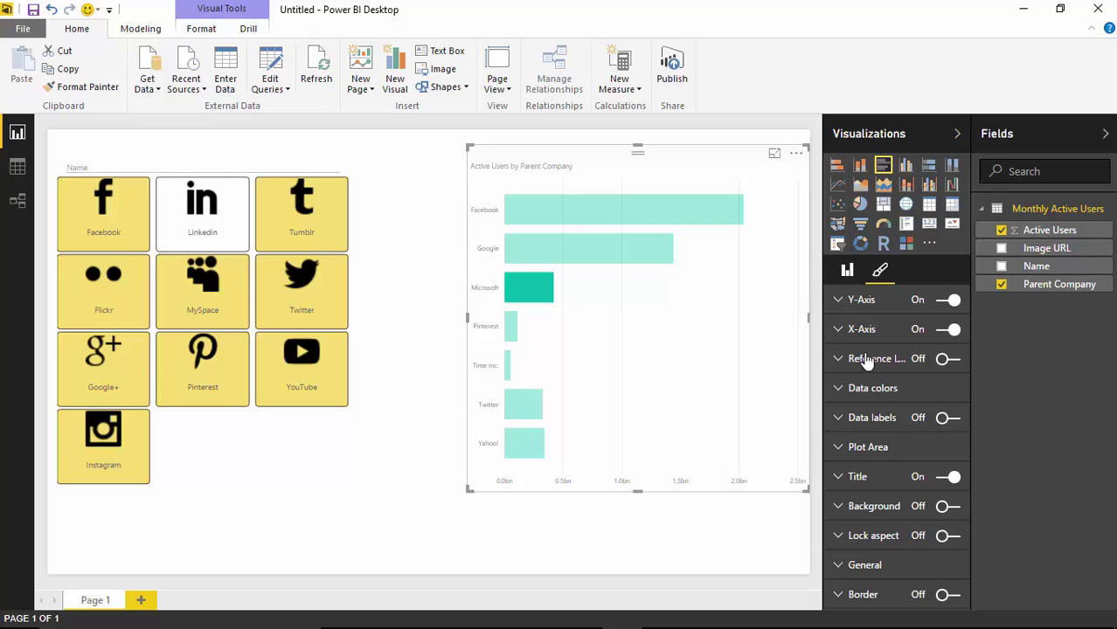
# - Select the slicer again and restore the default chiclet settings, including the disabled colour
pyautogui.click(255, 481)
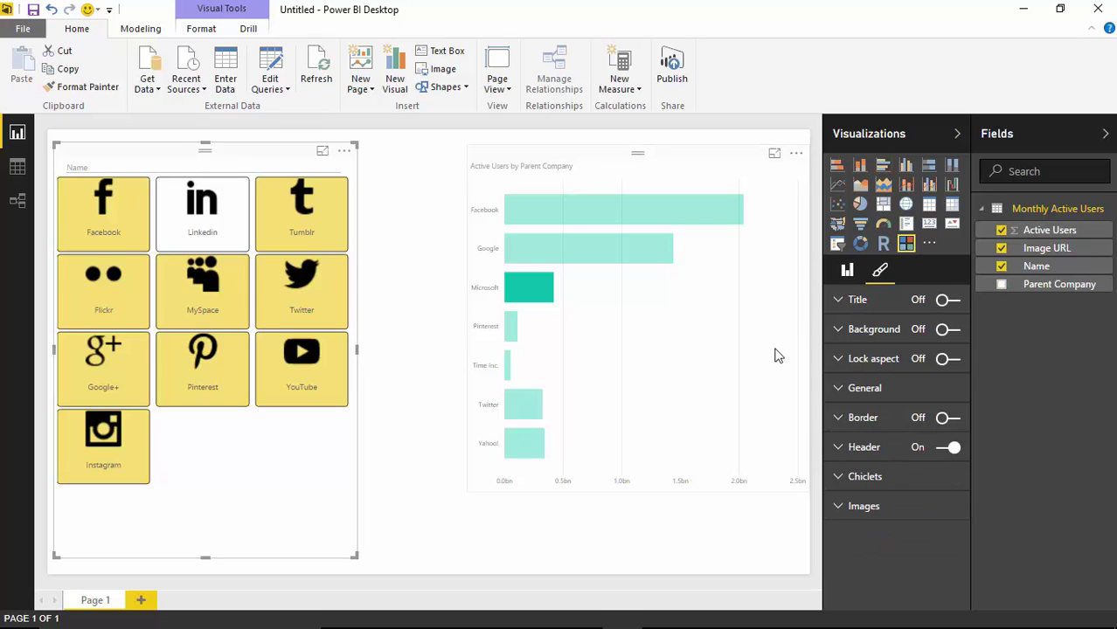
pyautogui.click(839, 476)
pyautogui.scroll(-3, 935, 533)
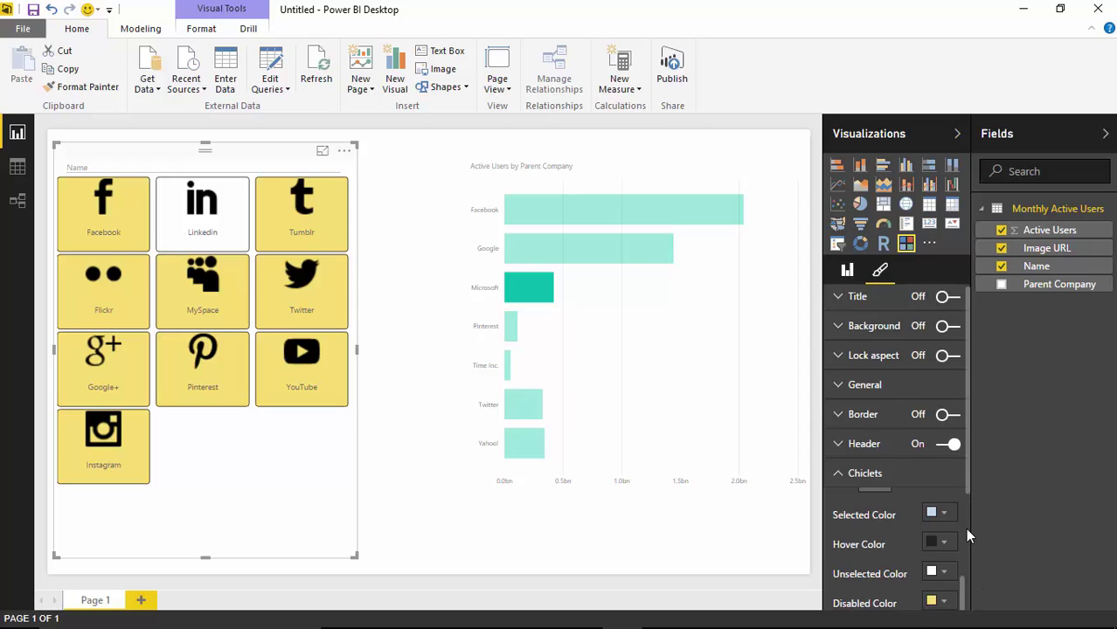
pyautogui.scroll(-3, 965, 527)
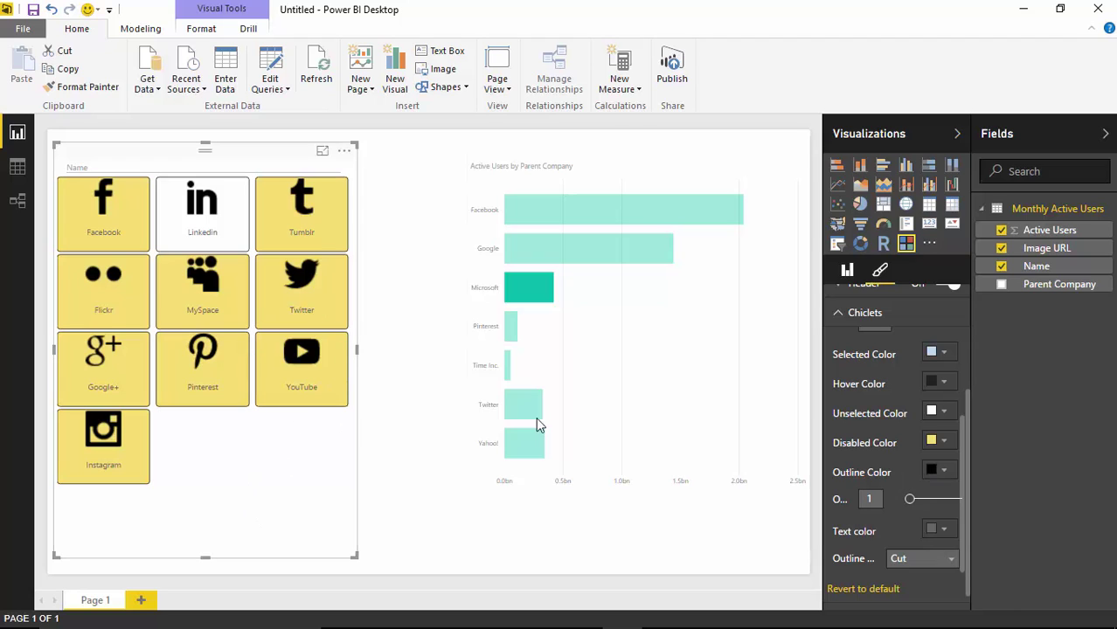
pyautogui.click(861, 591)
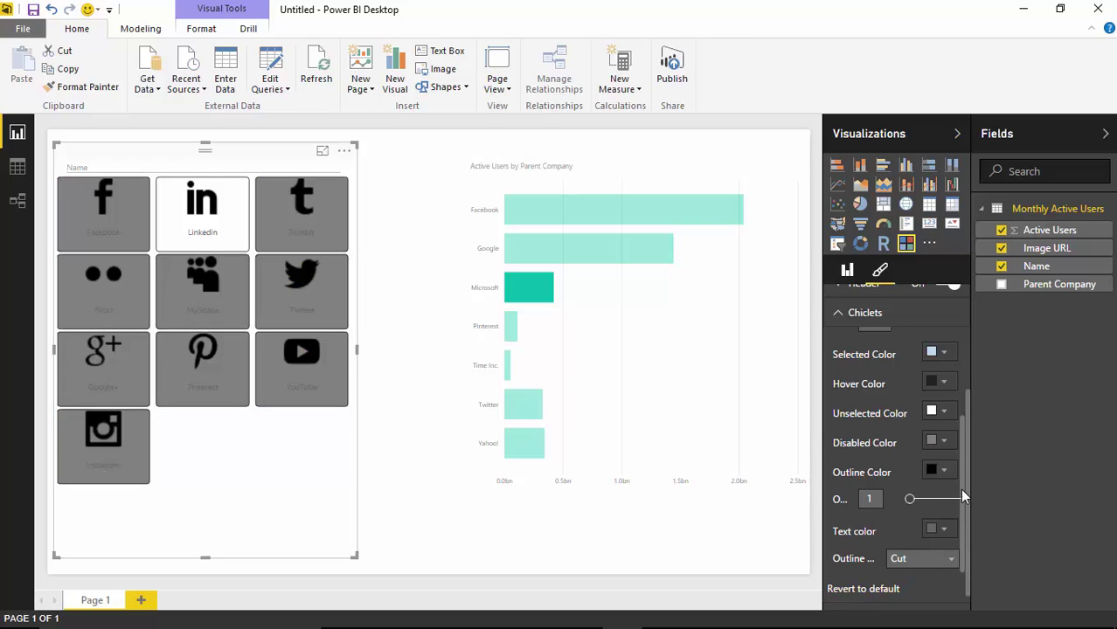
# - Set the chiclets' outline weight to 5 and clear the Microsoft highlight in the chart
pyautogui.scroll(-1, 966, 490)
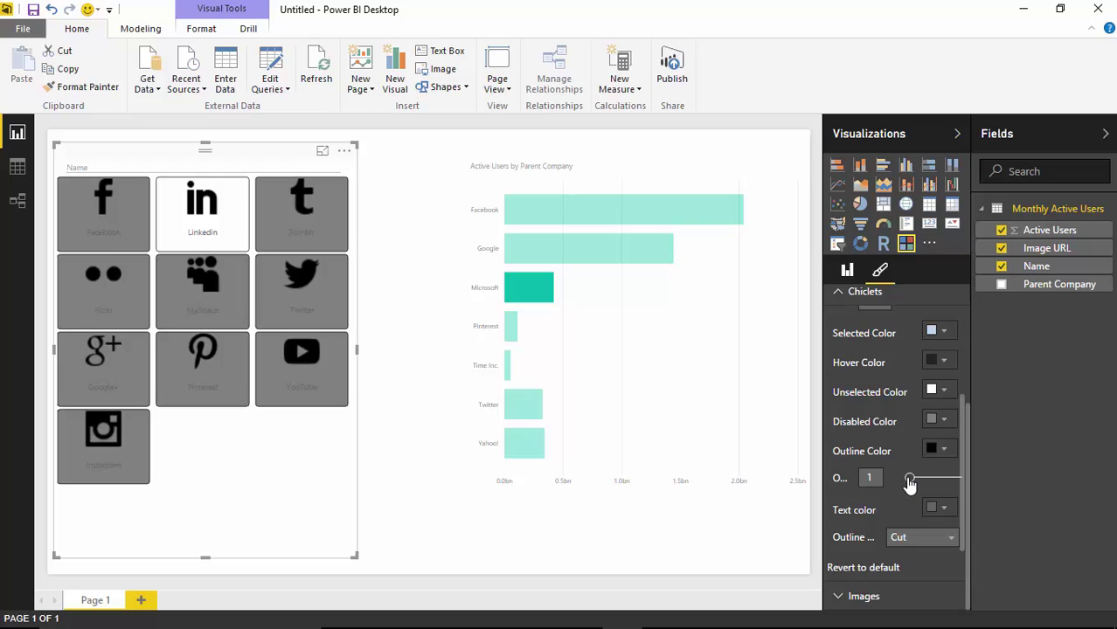
pyautogui.moveTo(912, 483); pyautogui.dragTo(944, 486)
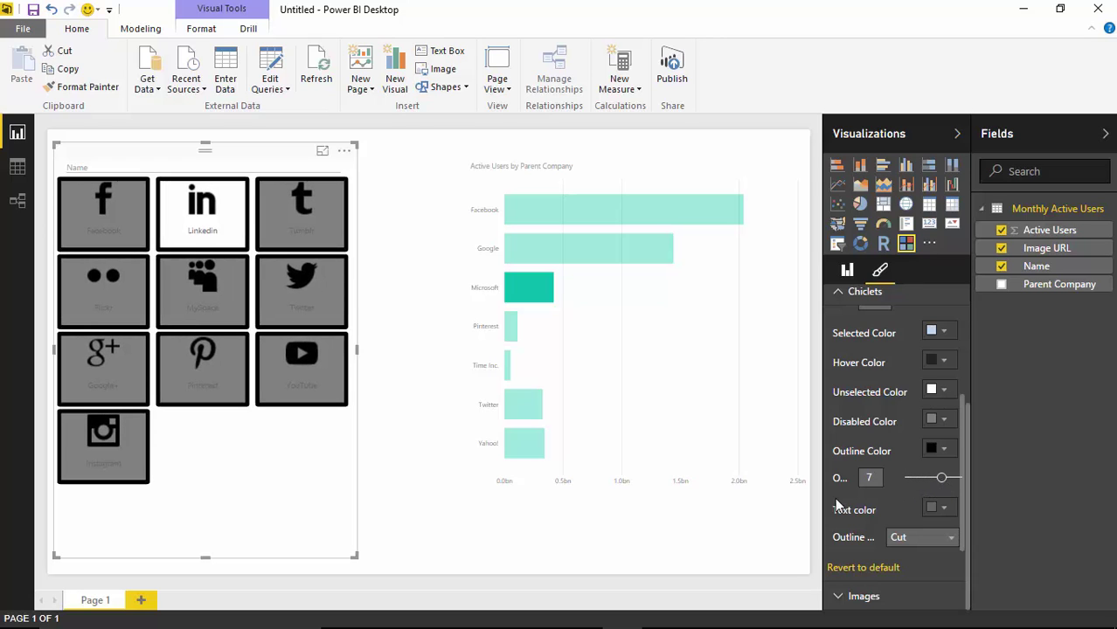
pyautogui.click(931, 481)
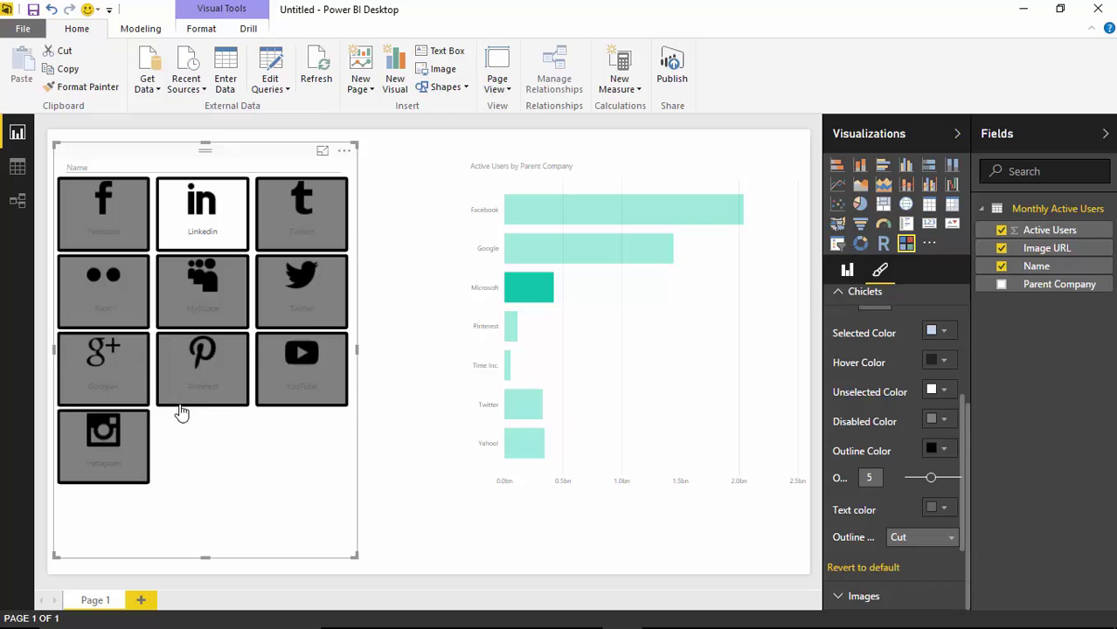
pyautogui.click(669, 367)
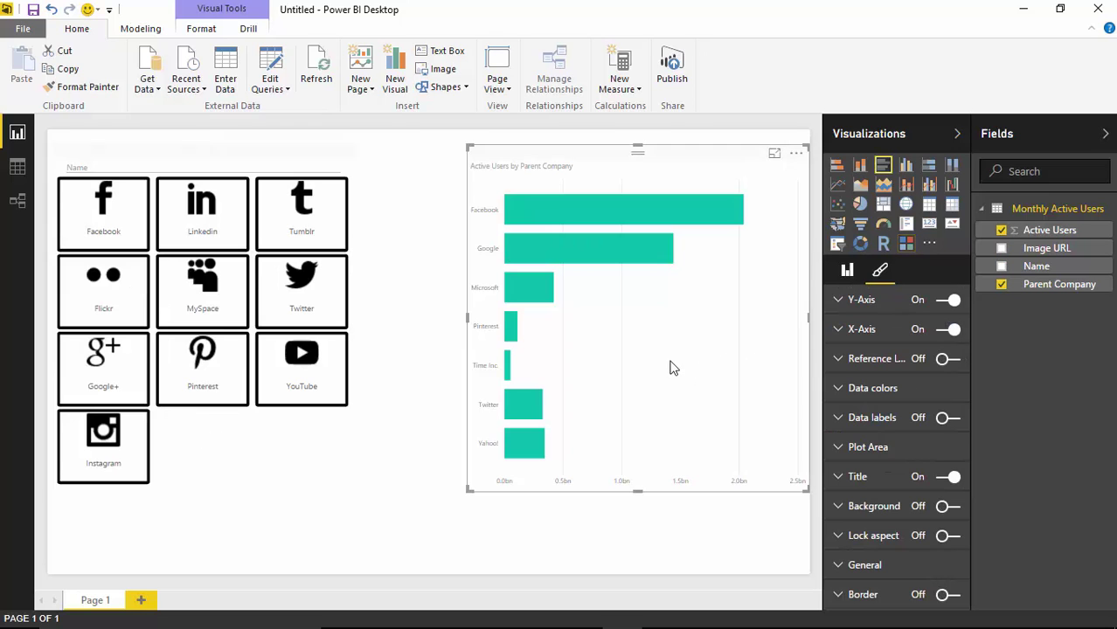
# - Try the Square outline style on the slicer's chiclets and set the style to Rounded
pyautogui.click(232, 456)
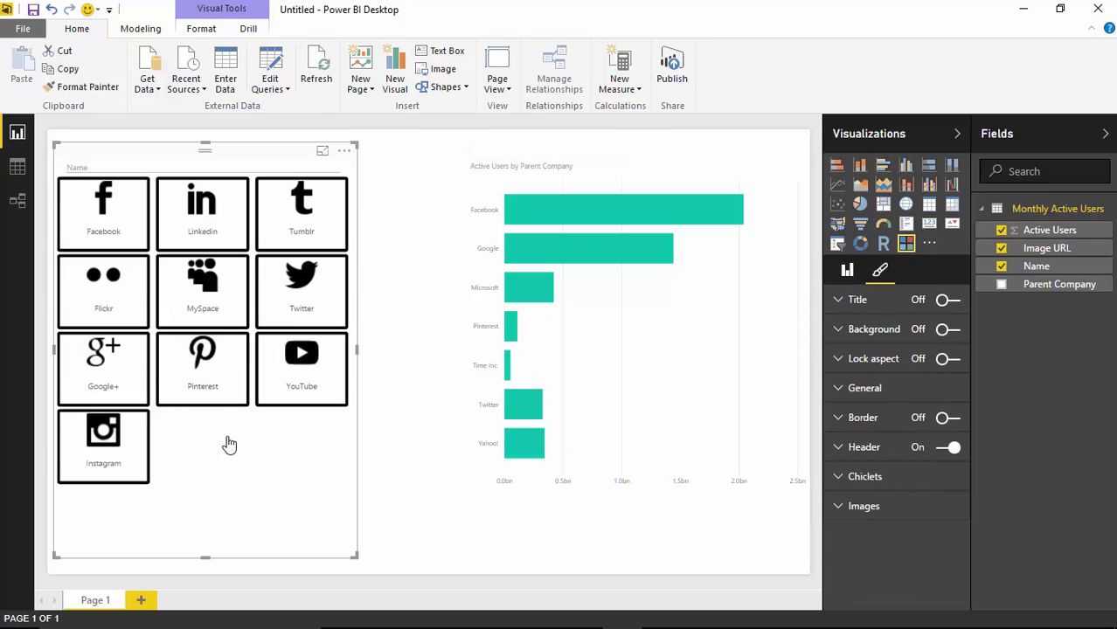
pyautogui.click(836, 478)
pyautogui.scroll(-5, 960, 513)
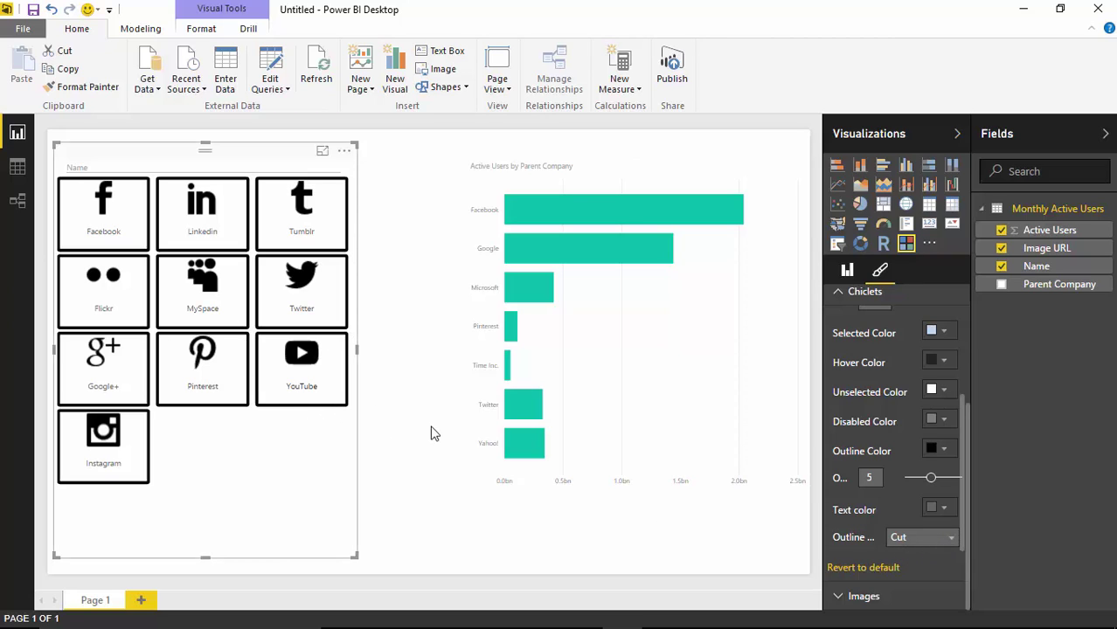
pyautogui.click(948, 549)
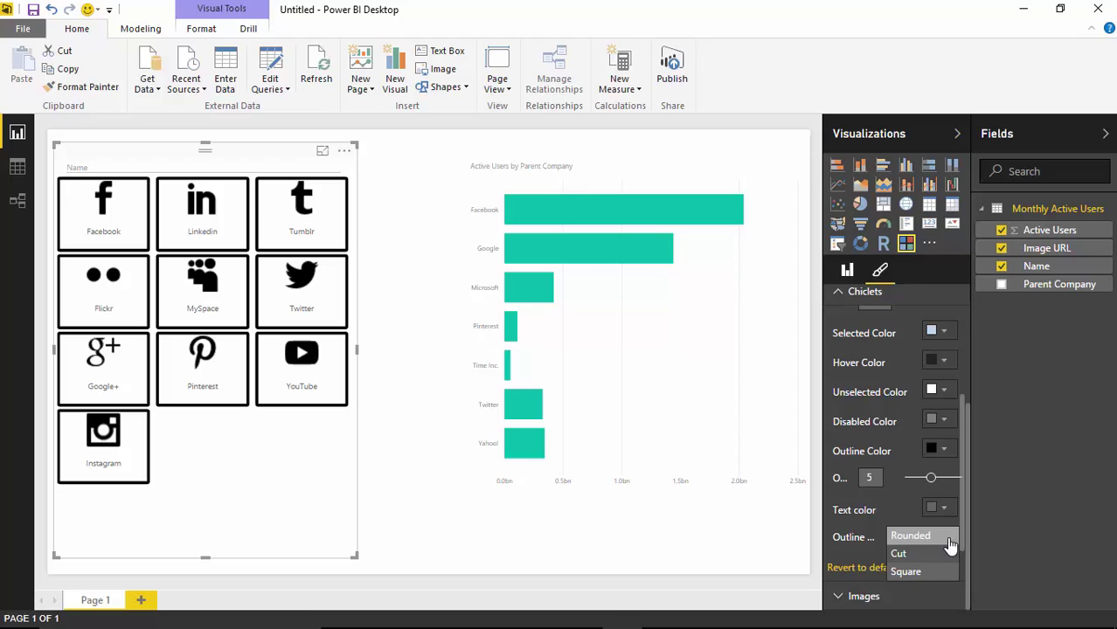
pyautogui.click(909, 572)
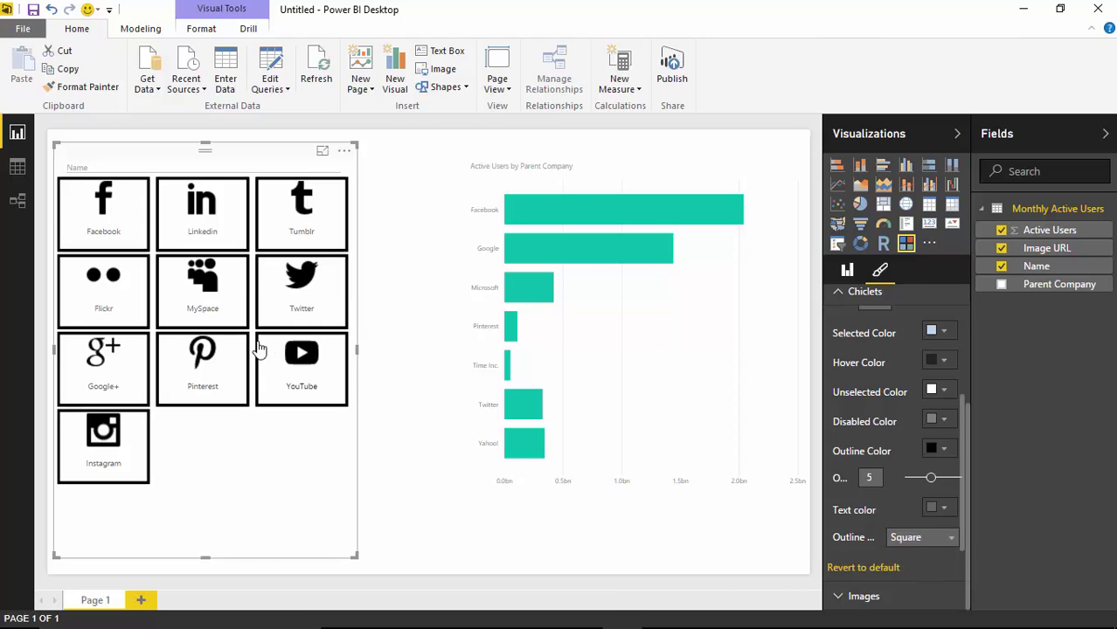
pyautogui.click(932, 540)
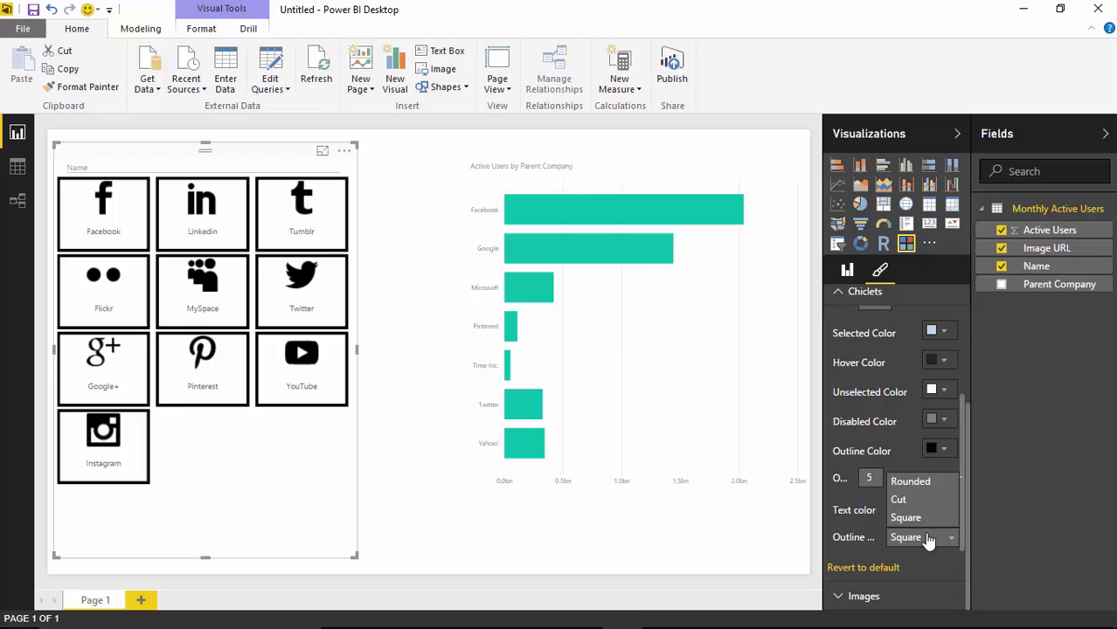
pyautogui.click(902, 481)
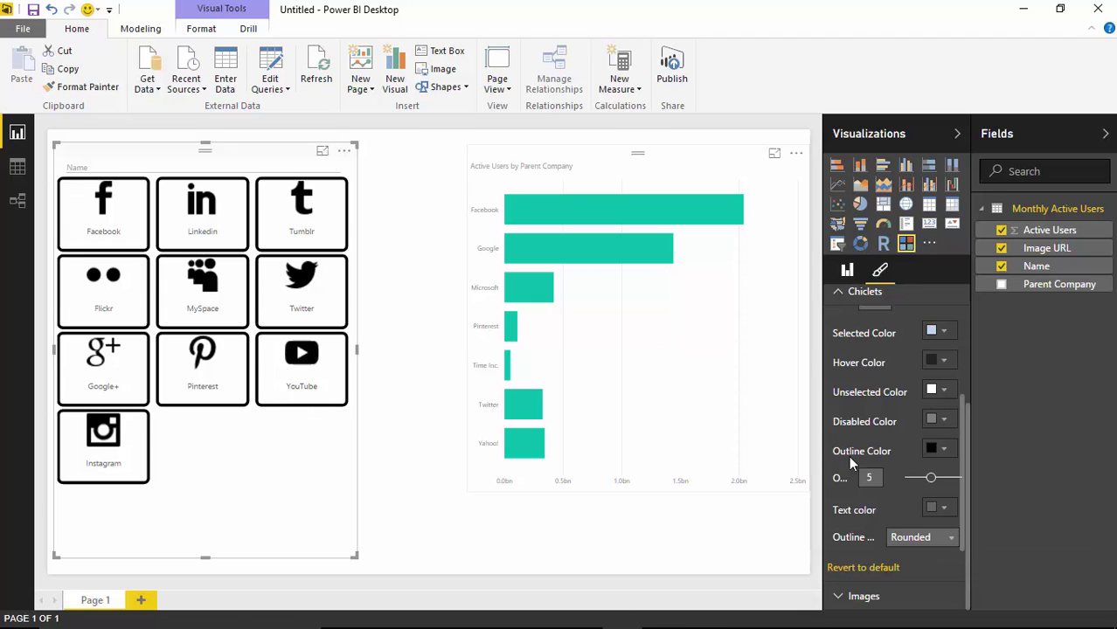
pyautogui.scroll(2, 964, 409)
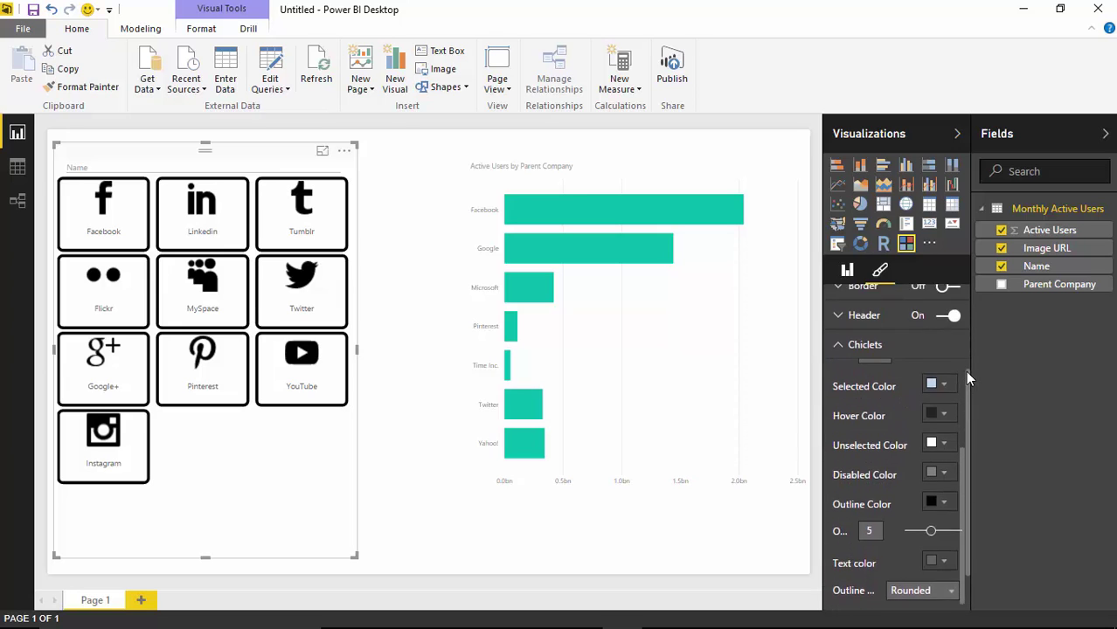
# - Close the slicer's chiclet settings and turn off its header
pyautogui.moveTo(959, 492); pyautogui.dragTo(967, 372)
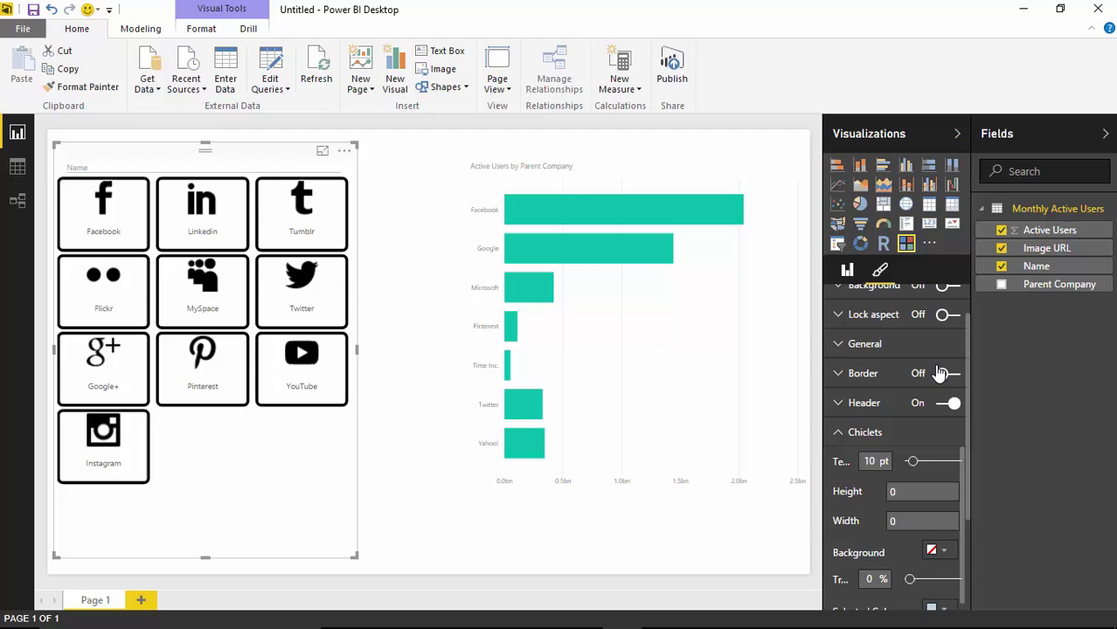
pyautogui.click(840, 432)
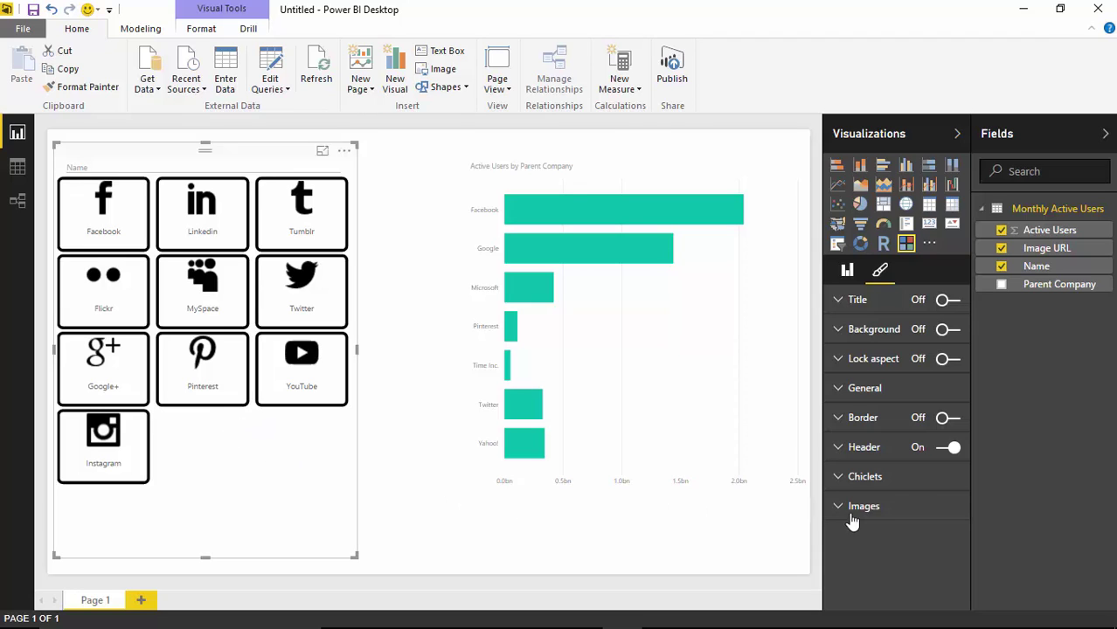
pyautogui.click(949, 450)
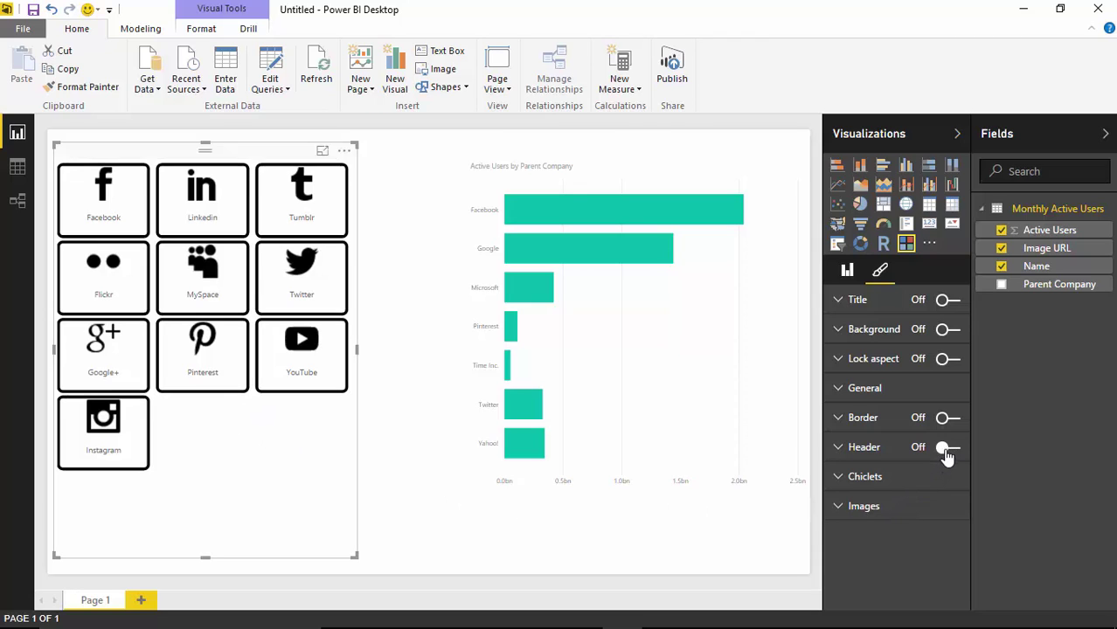
# - Filter the bar chart by Tumblr, Twitter, YouTube and Facebook in turn, and clear the Facebook selection
pyautogui.click(295, 213)
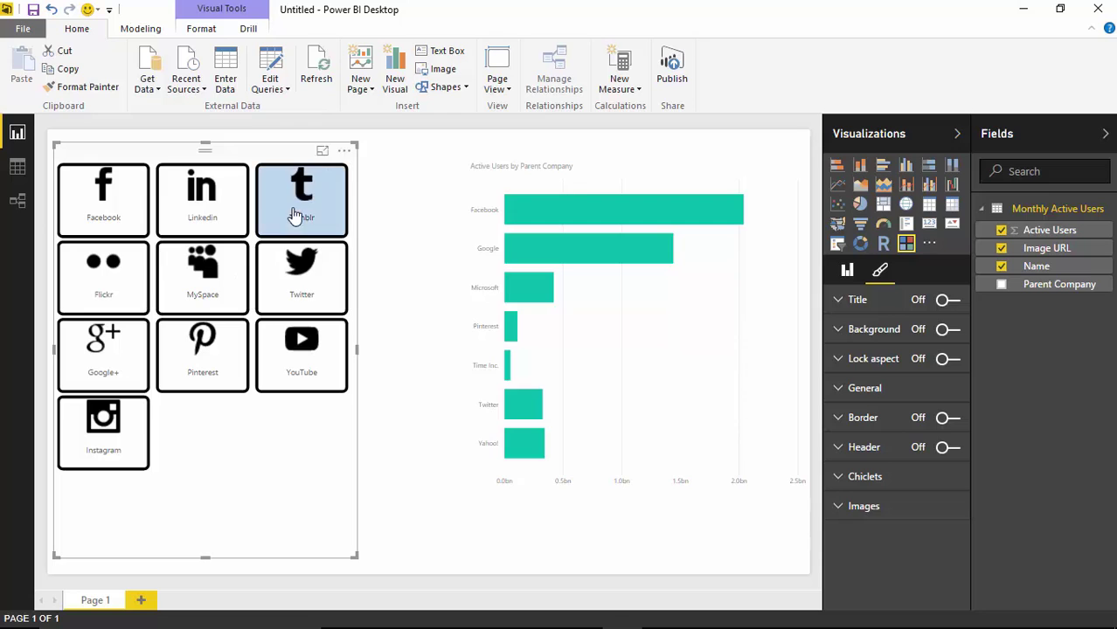
pyautogui.click(294, 294)
pyautogui.click(297, 354)
pyautogui.click(92, 199)
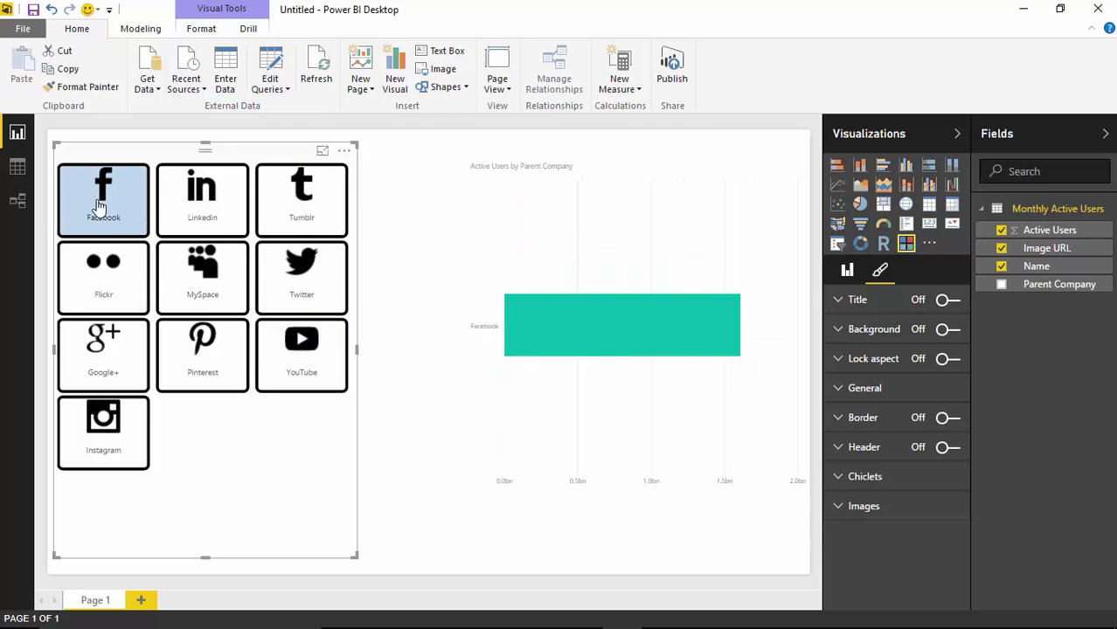
pyautogui.click(108, 220)
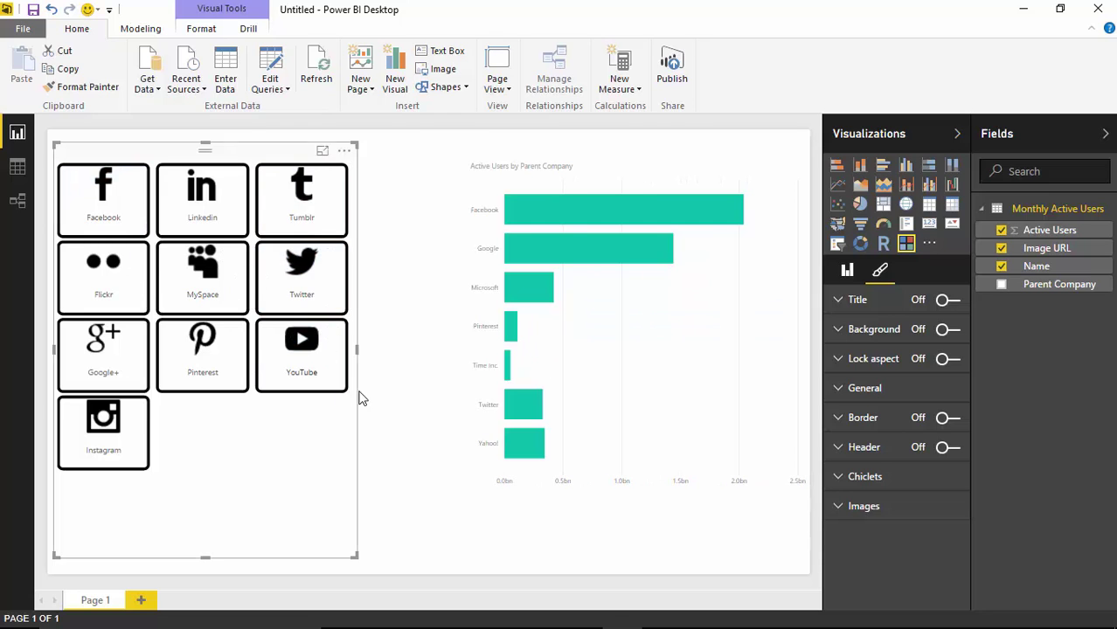
# - Turn the slicer's header on to try an outline weight of 9, restore the weight to 1 and switch the header off
pyautogui.click(841, 448)
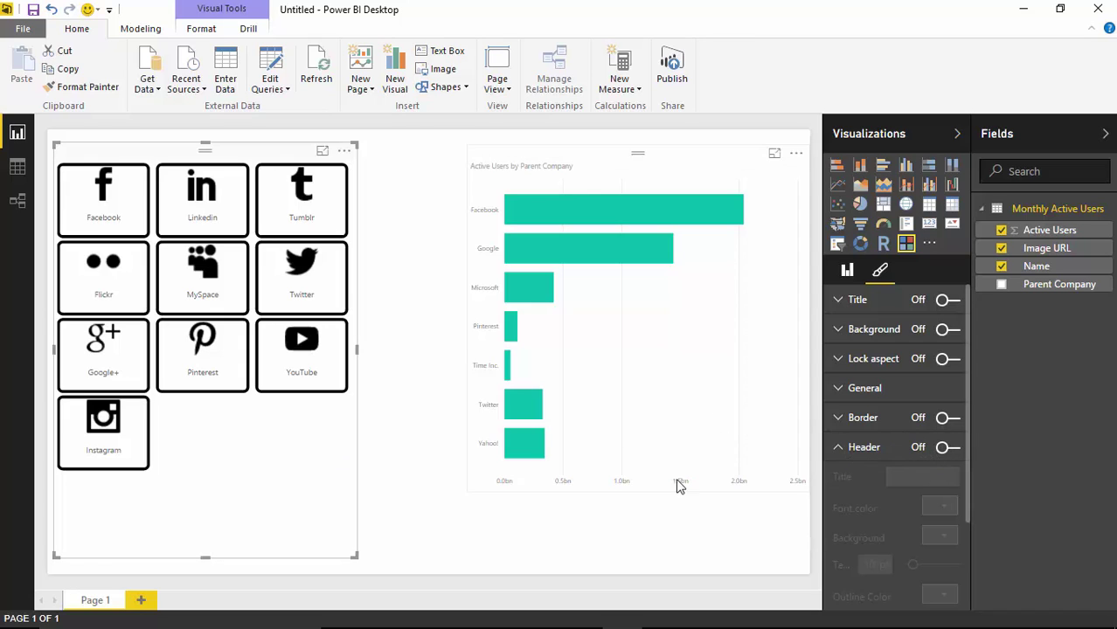
pyautogui.click(947, 449)
pyautogui.moveTo(965, 490); pyautogui.dragTo(967, 545)
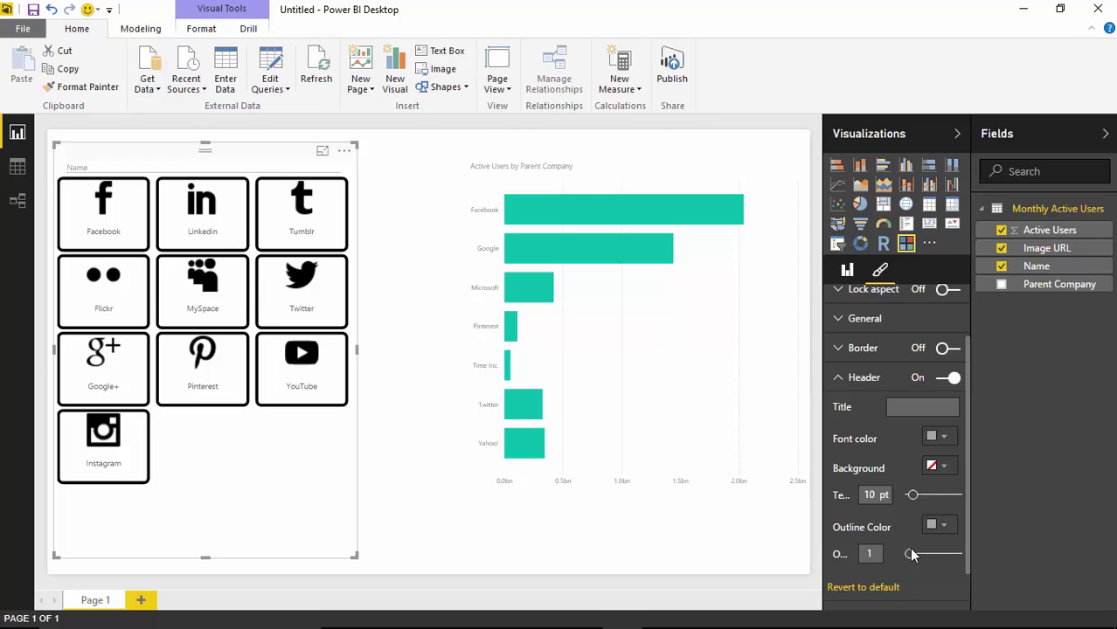
pyautogui.moveTo(910, 556); pyautogui.dragTo(954, 556)
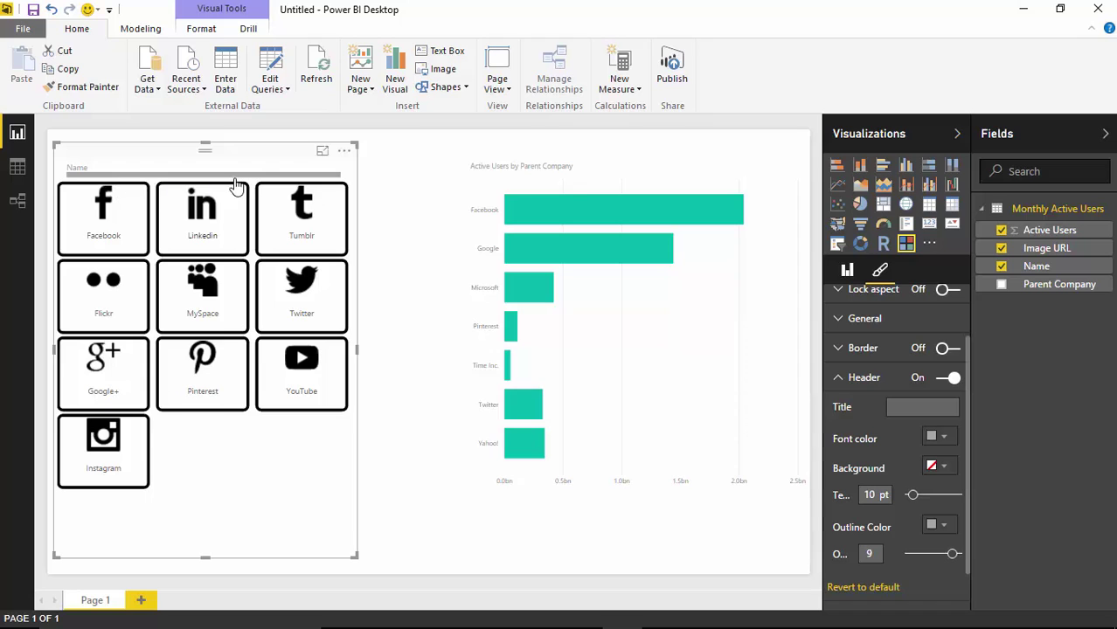
pyautogui.moveTo(951, 556); pyautogui.dragTo(906, 556)
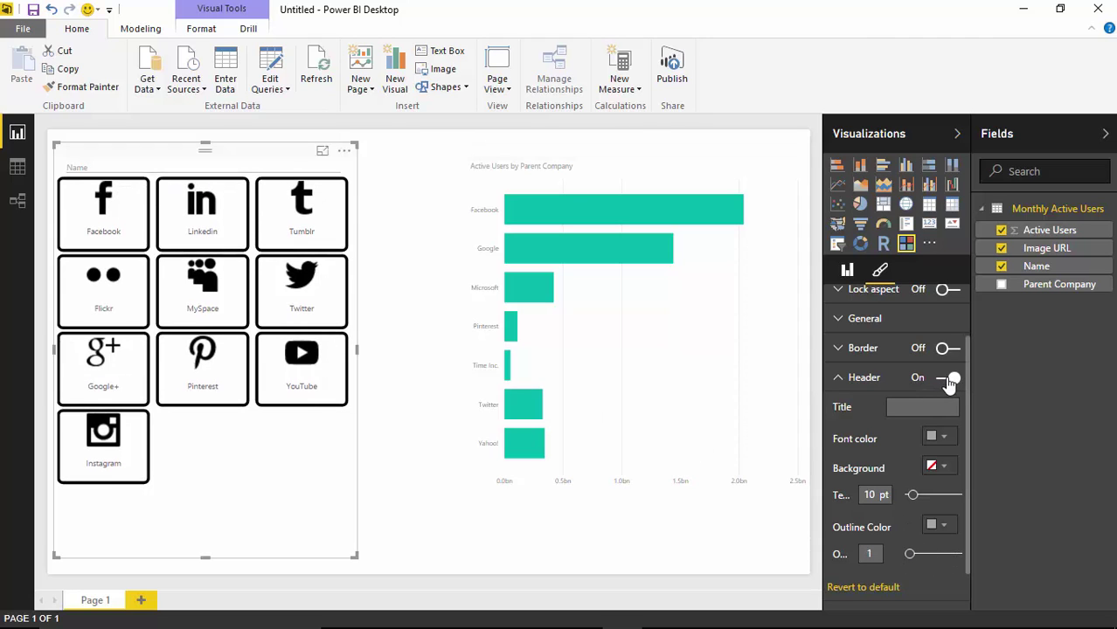
pyautogui.click(951, 379)
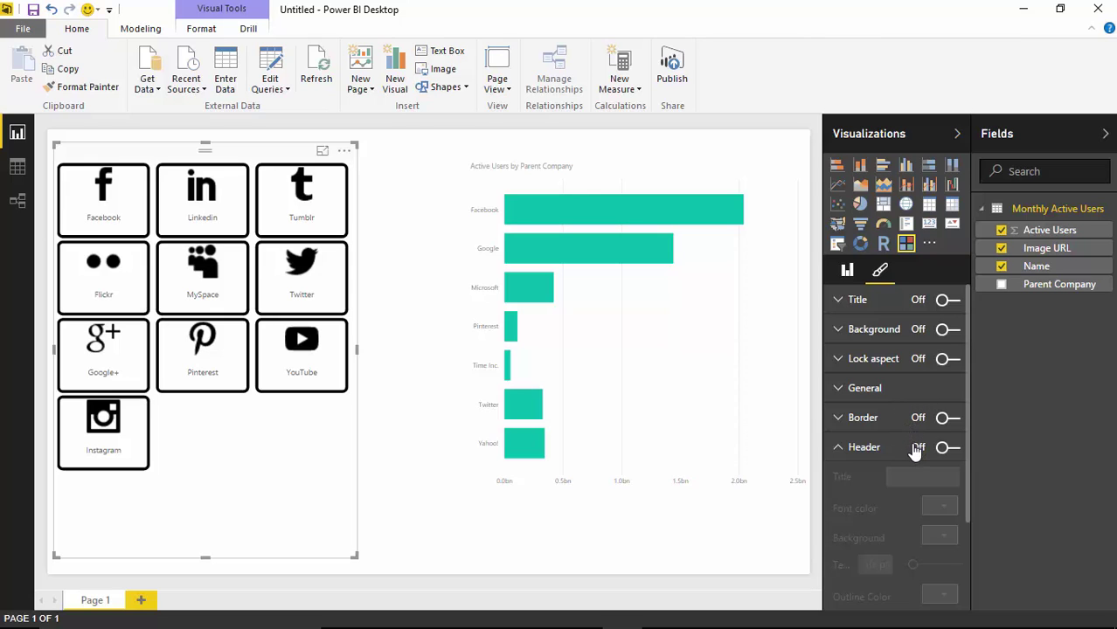
pyautogui.click(841, 449)
# - Try a border around the slicer and leave the border switched off
pyautogui.click(841, 422)
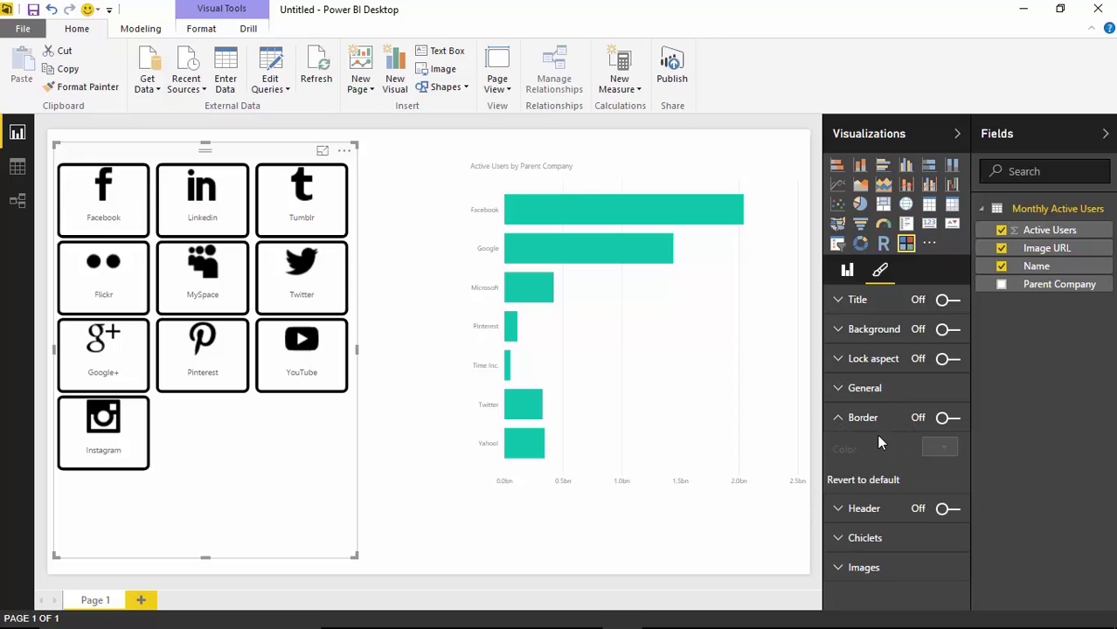
pyautogui.click(945, 420)
pyautogui.click(944, 421)
pyautogui.click(944, 420)
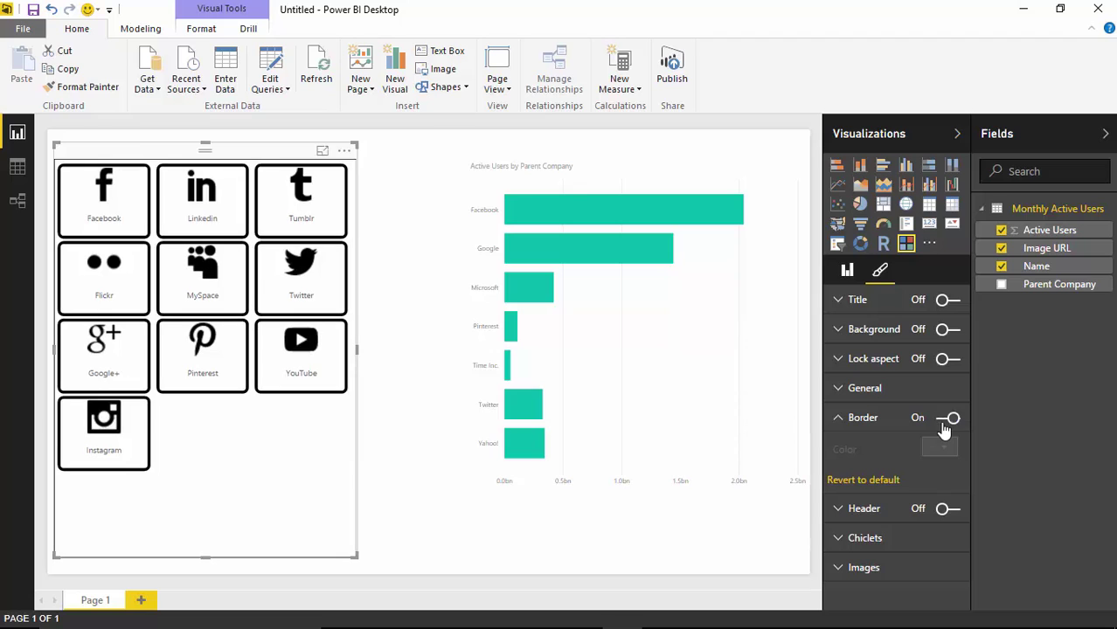
pyautogui.click(944, 420)
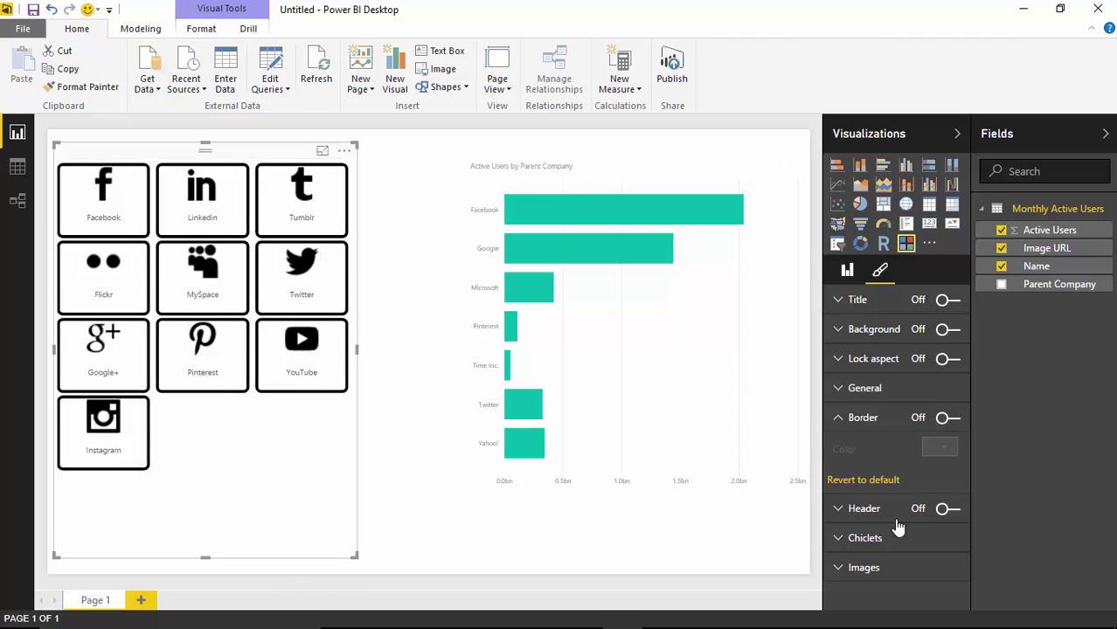
pyautogui.click(842, 422)
# - Try the slicer in Horizontal orientation, enlarged to about 1196 by 597 with 7 columns
pyautogui.click(839, 389)
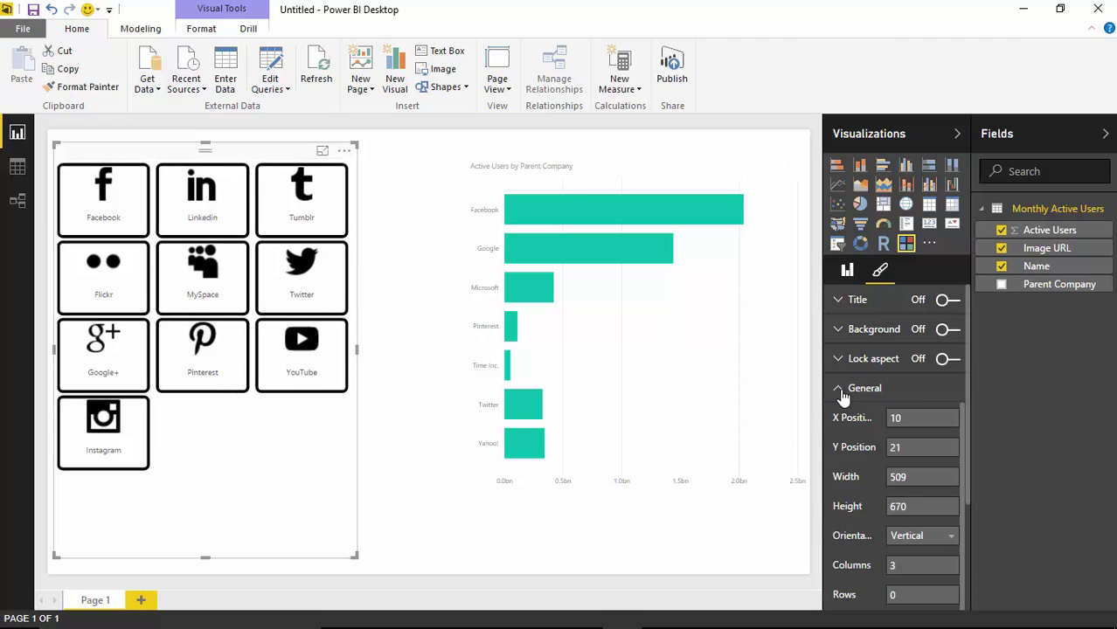
pyautogui.moveTo(968, 409); pyautogui.dragTo(966, 455)
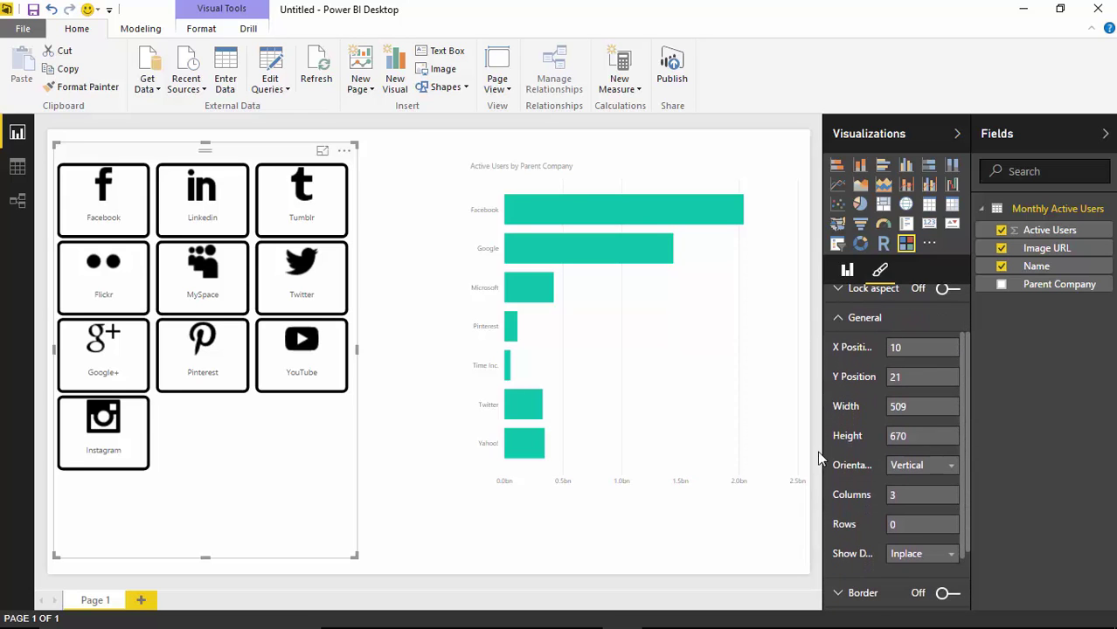
pyautogui.moveTo(822, 459); pyautogui.dragTo(793, 464)
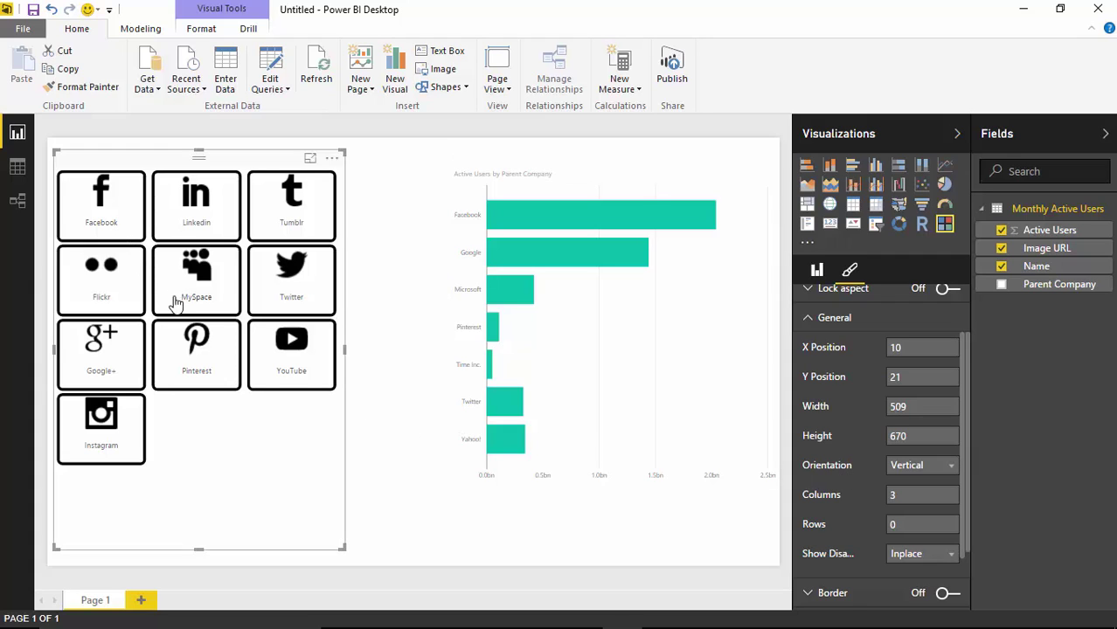
pyautogui.click(944, 466)
pyautogui.click(929, 483)
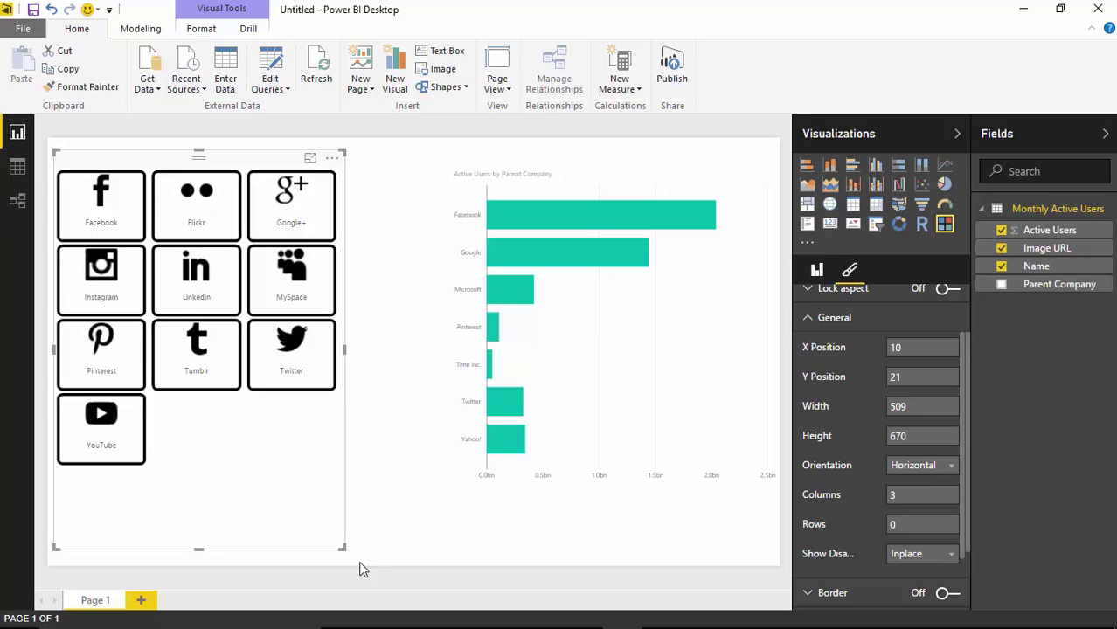
pyautogui.moveTo(343, 548); pyautogui.dragTo(734, 507)
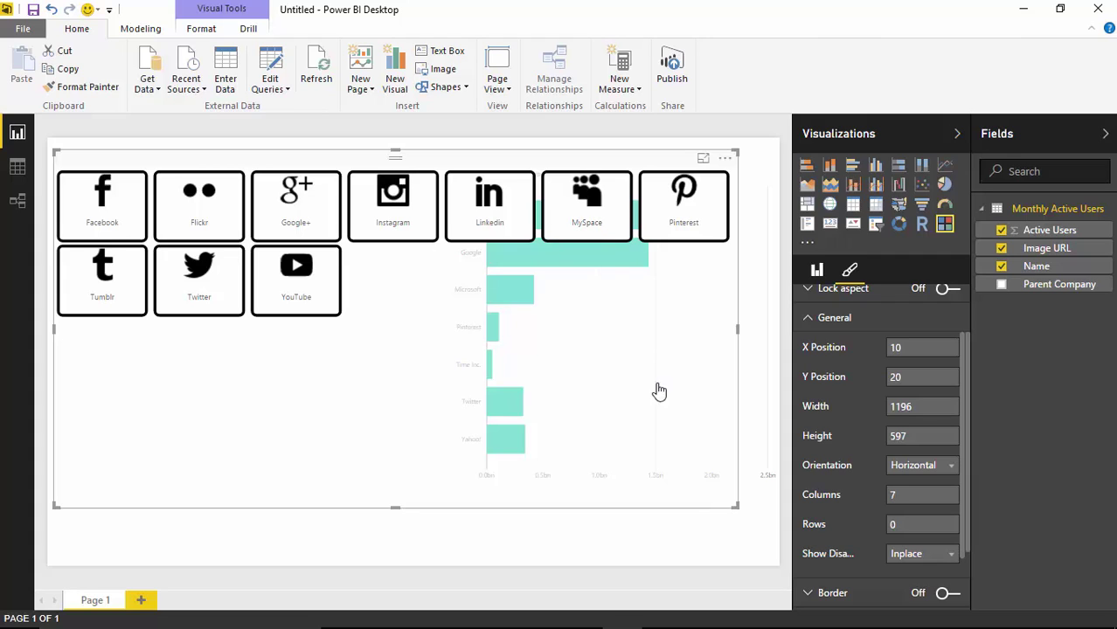
# - Set the slicer to Vertical orientation with 2 columns and resize it to about 391 wide by 674 high
pyautogui.click(953, 468)
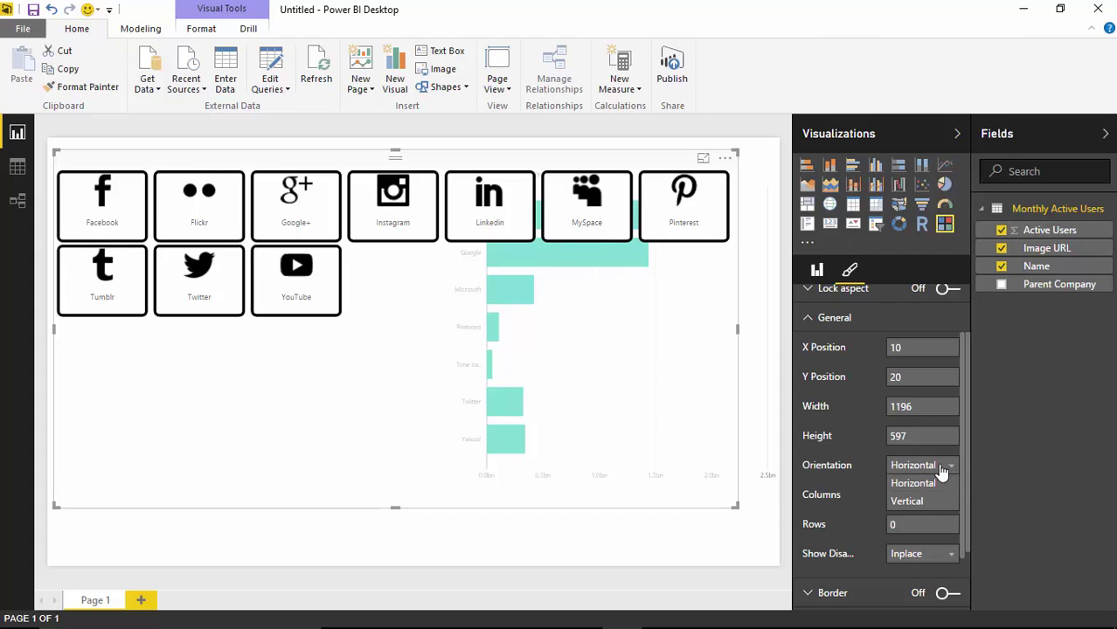
pyautogui.click(920, 498)
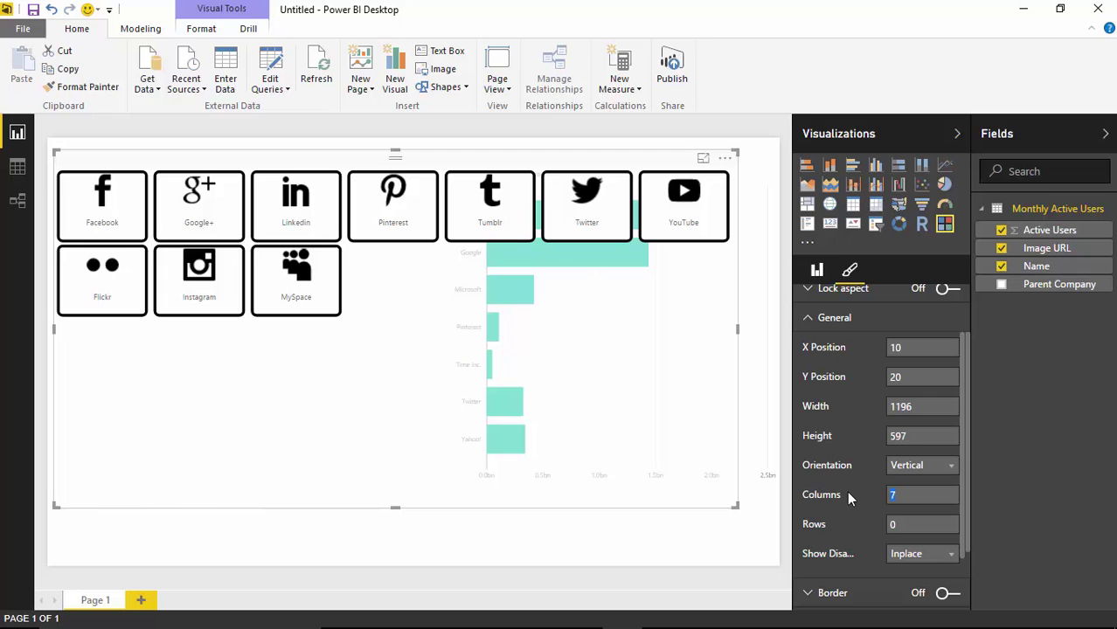
pyautogui.write('2')
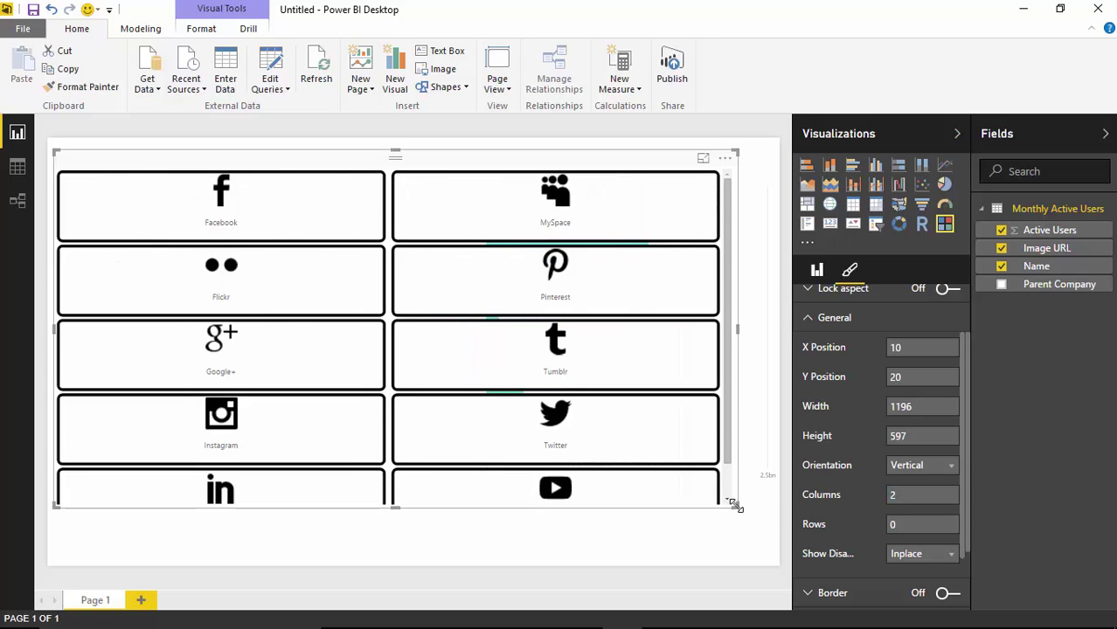
pyautogui.moveTo(734, 506); pyautogui.dragTo(278, 550)
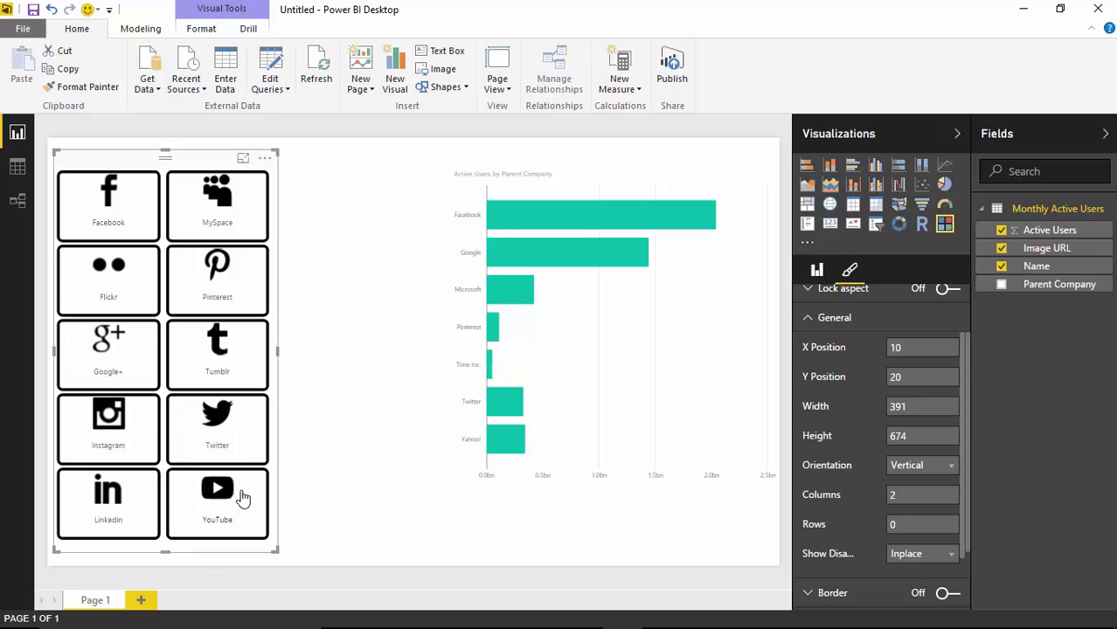
pyautogui.click(374, 459)
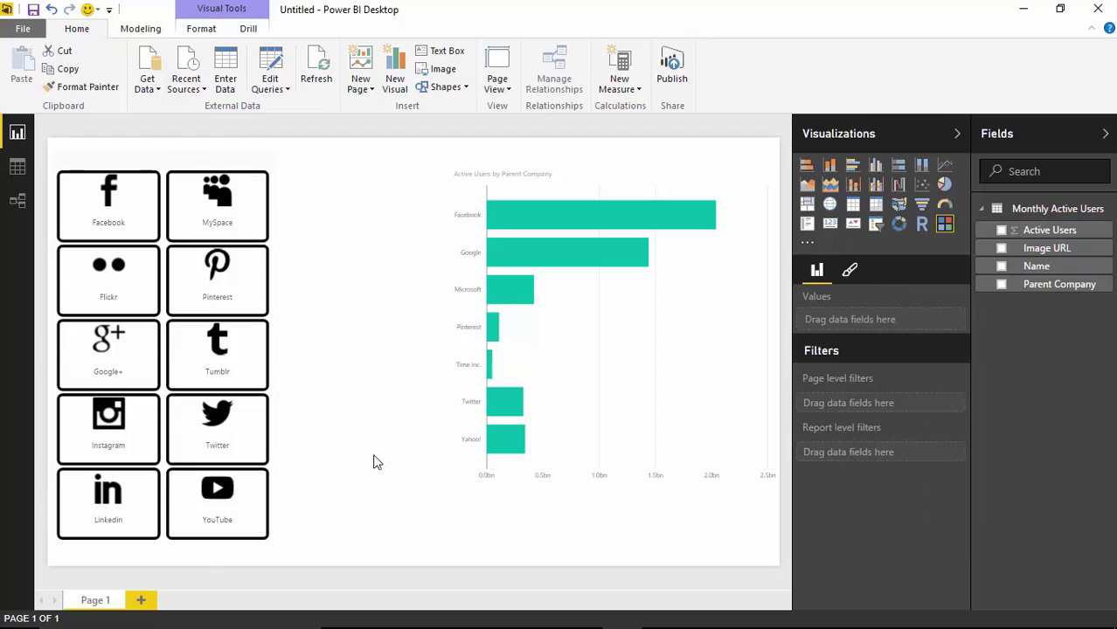
# - Reopen the slicer's General settings and highlight the Google bar in the chart to examine the disabled chiclets
pyautogui.click(275, 219)
pyautogui.click(849, 273)
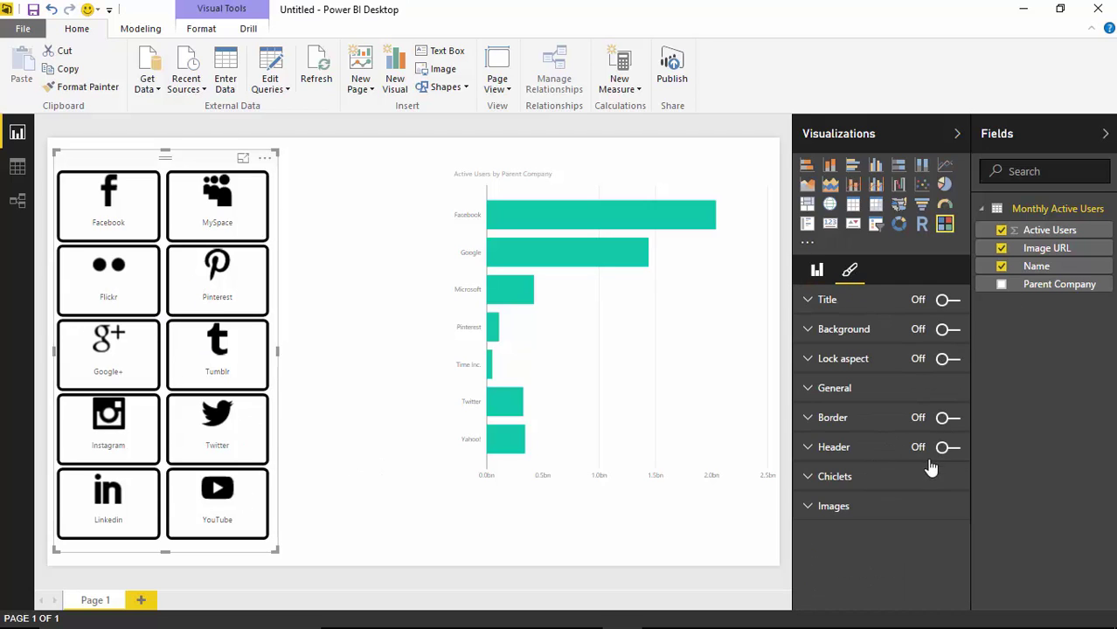
pyautogui.click(813, 392)
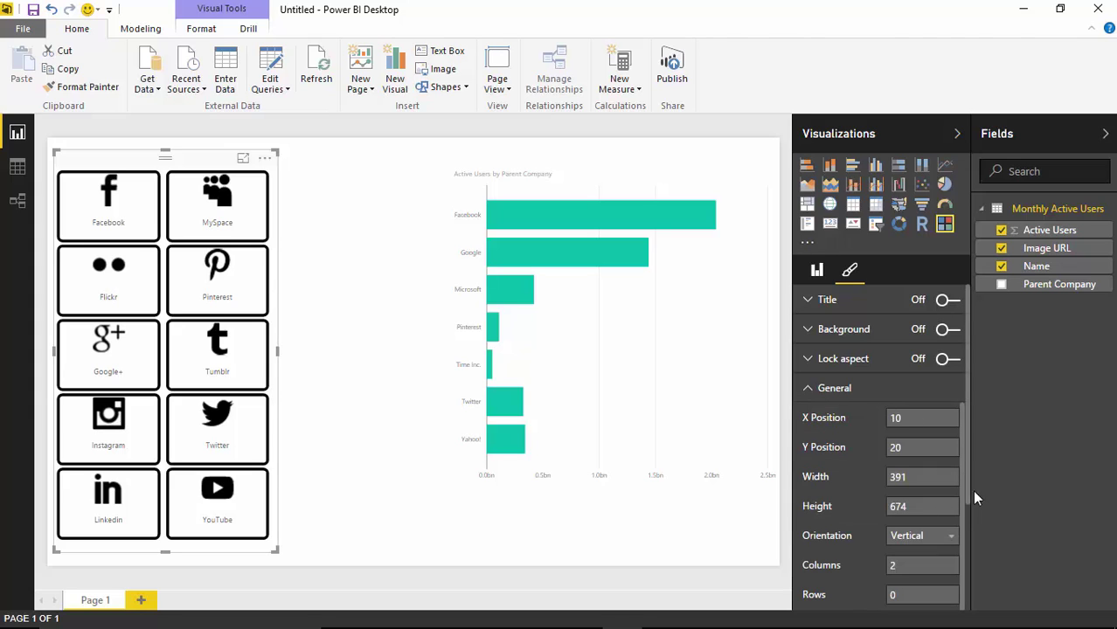
pyautogui.moveTo(971, 499); pyautogui.dragTo(973, 535)
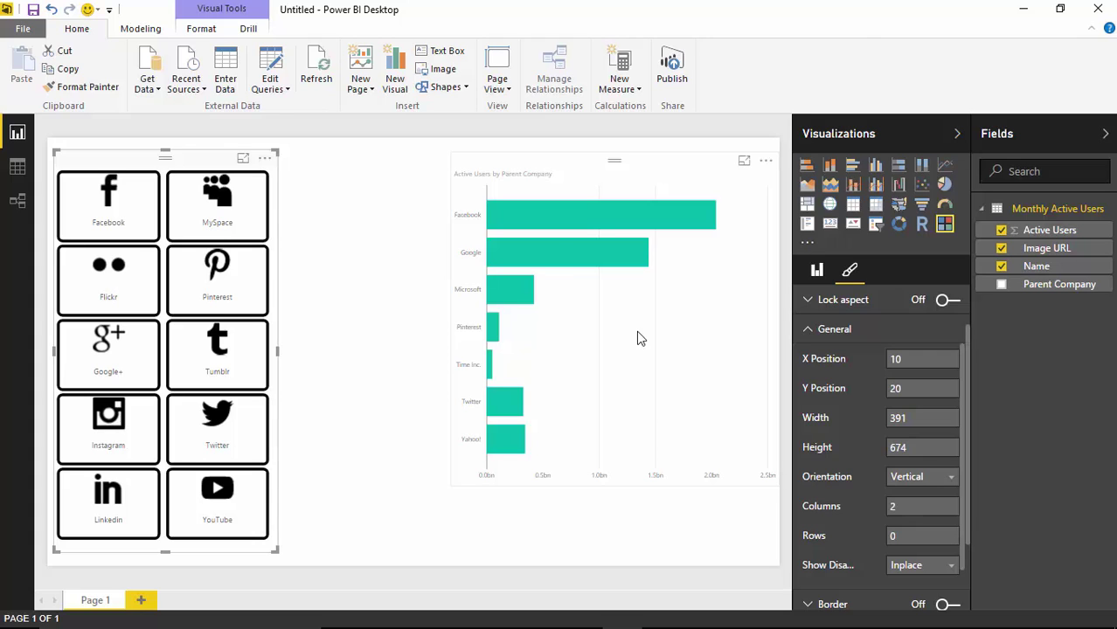
pyautogui.click(514, 253)
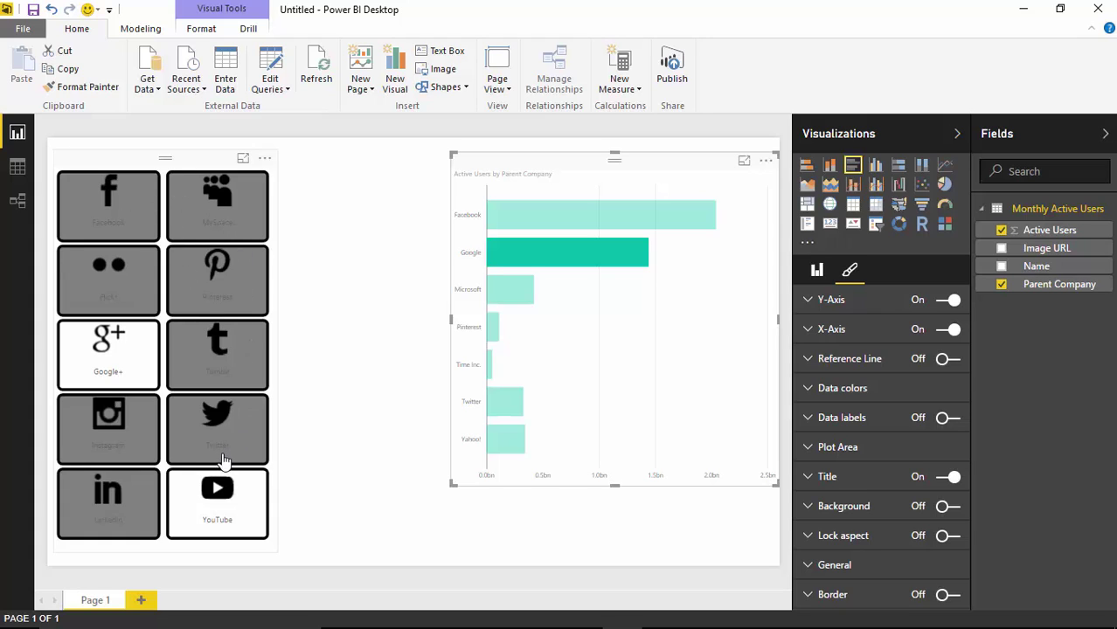
pyautogui.moveTo(492, 446)
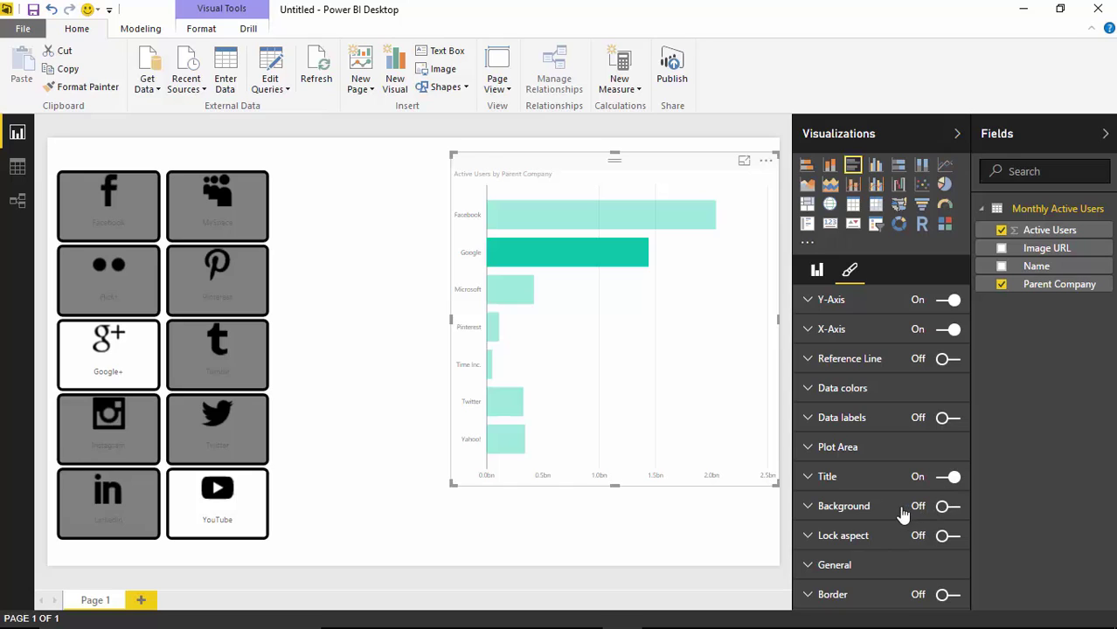
# - Try Bottom for the slicer's Show Disabled option and set it to Hide
pyautogui.click(276, 479)
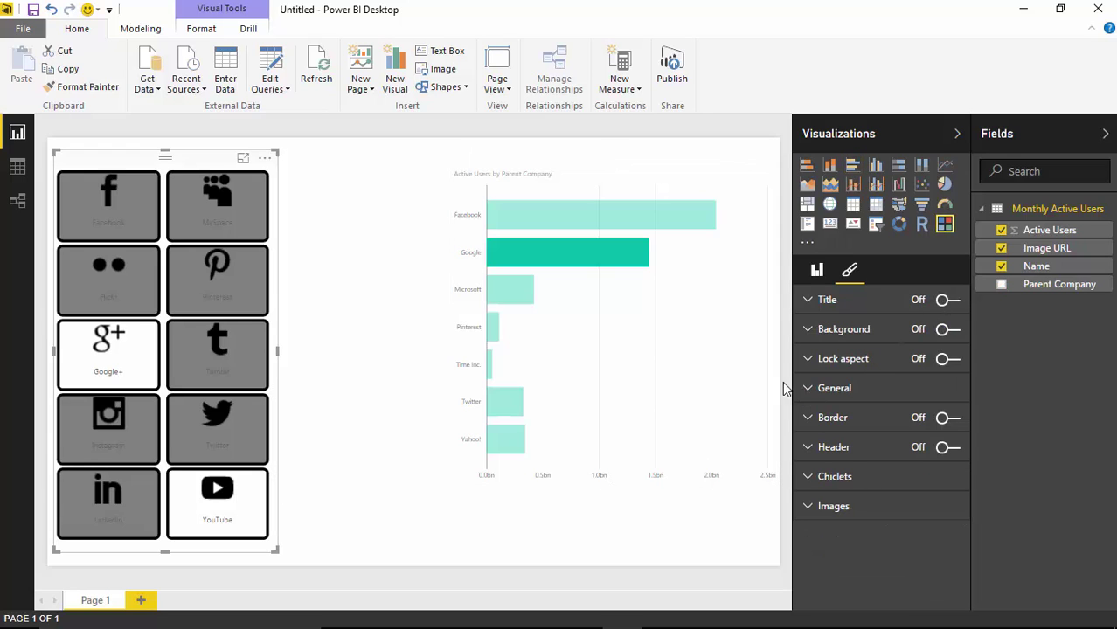
pyautogui.moveTo(639, 269)
pyautogui.click(813, 391)
pyautogui.scroll(-4, 962, 449)
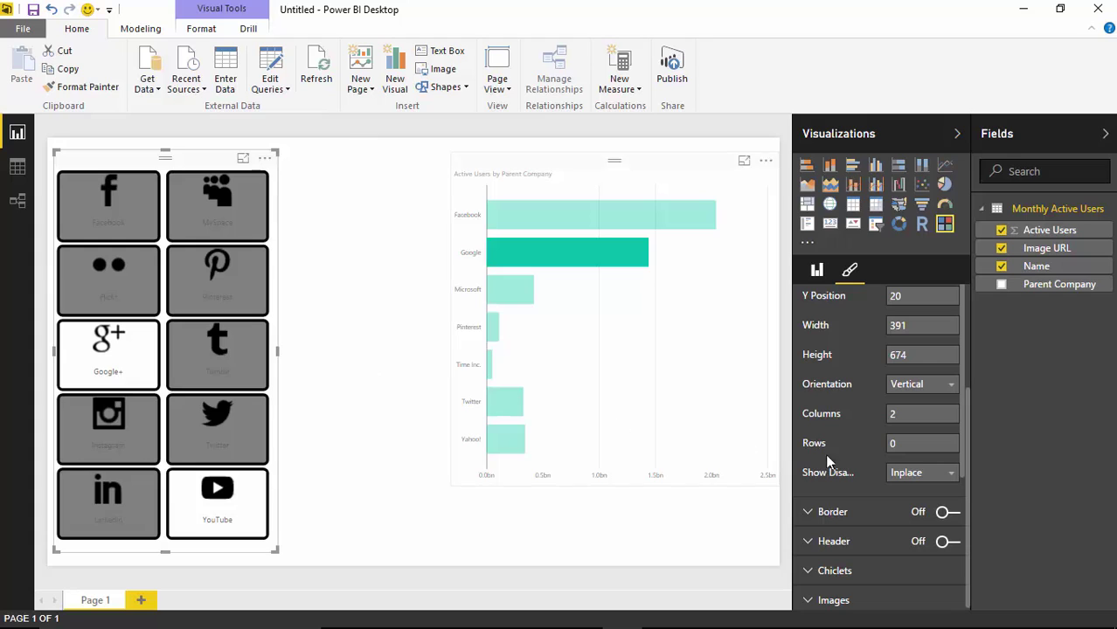
pyautogui.click(951, 479)
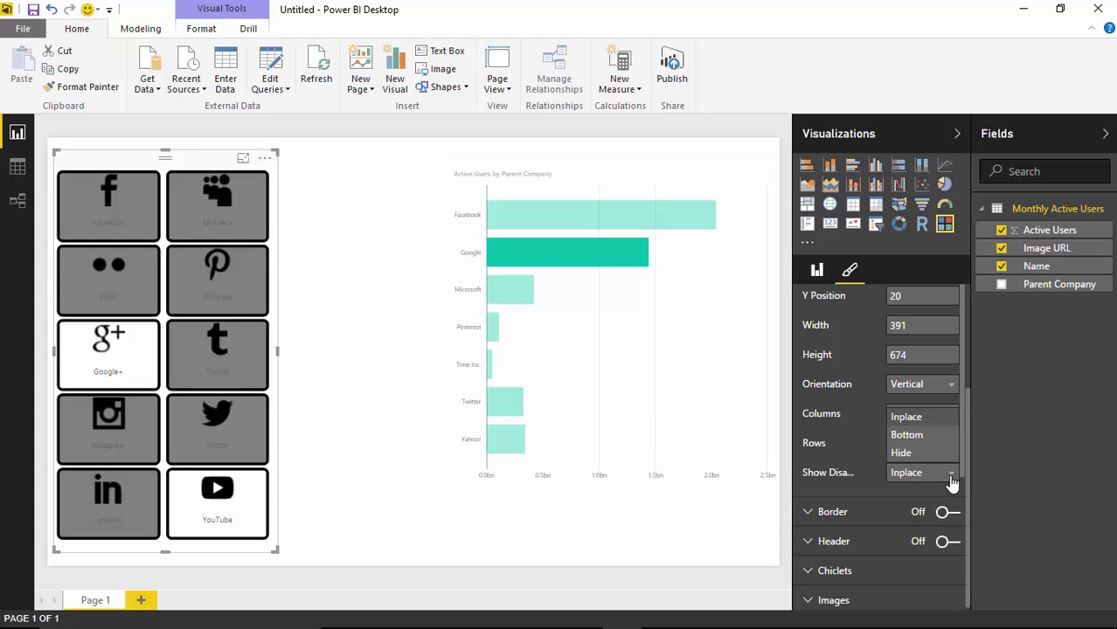
pyautogui.click(905, 442)
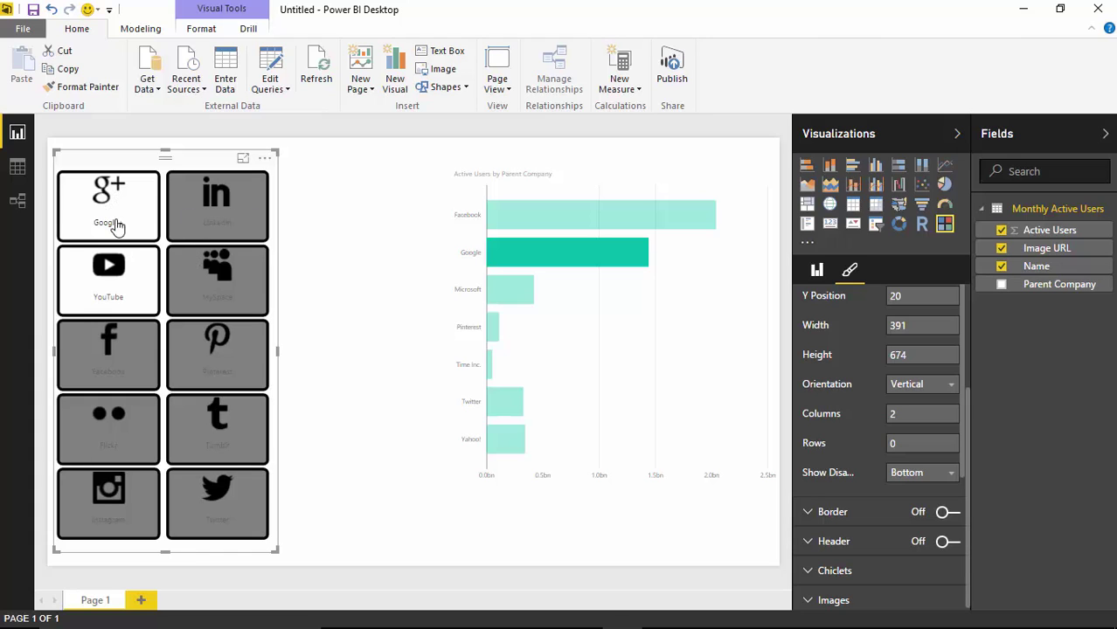
pyautogui.click(936, 477)
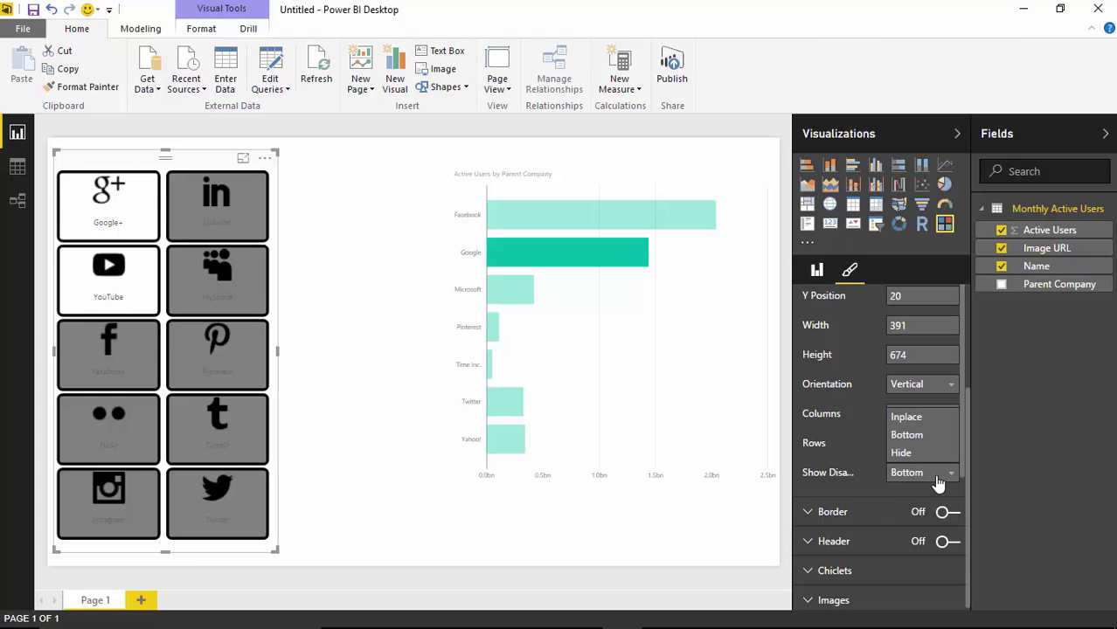
pyautogui.click(906, 456)
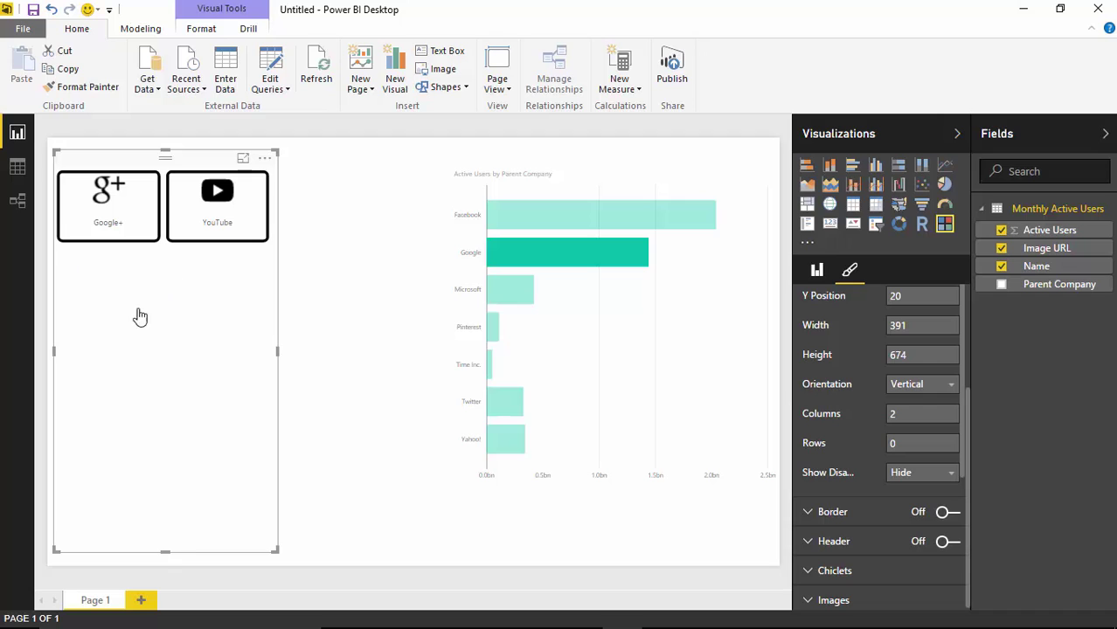
# - Highlight the Microsoft, Facebook, Twitter, Yahoo! and Pinterest bars in turn to examine which chiclets stay in the slicer, and clear the highlighting
pyautogui.click(511, 294)
pyautogui.click(517, 219)
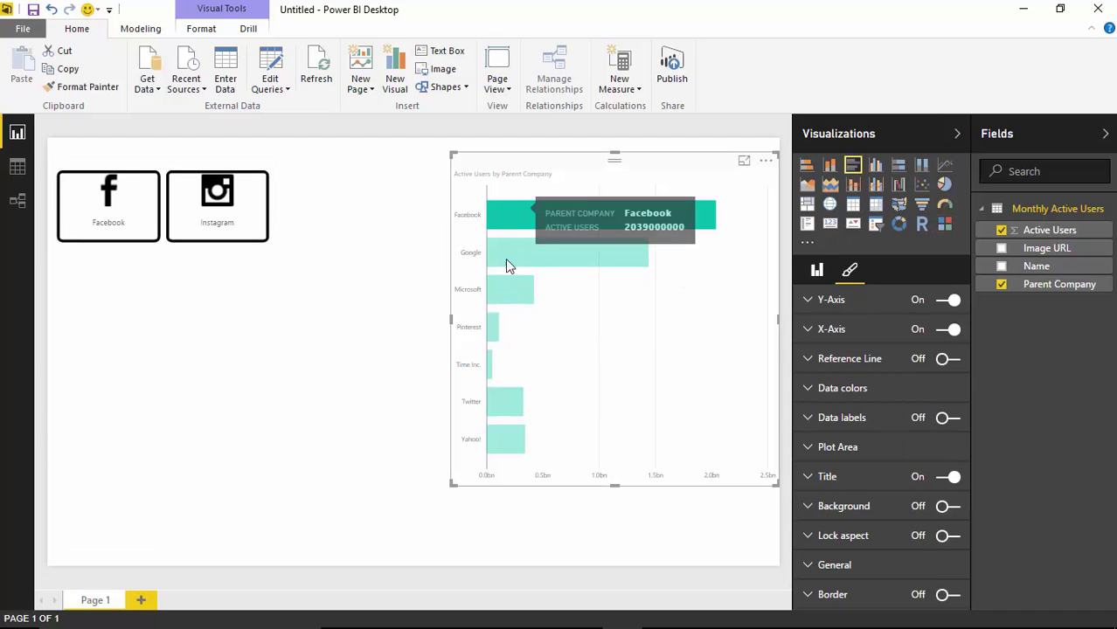
pyautogui.click(497, 404)
pyautogui.click(503, 441)
pyautogui.click(494, 326)
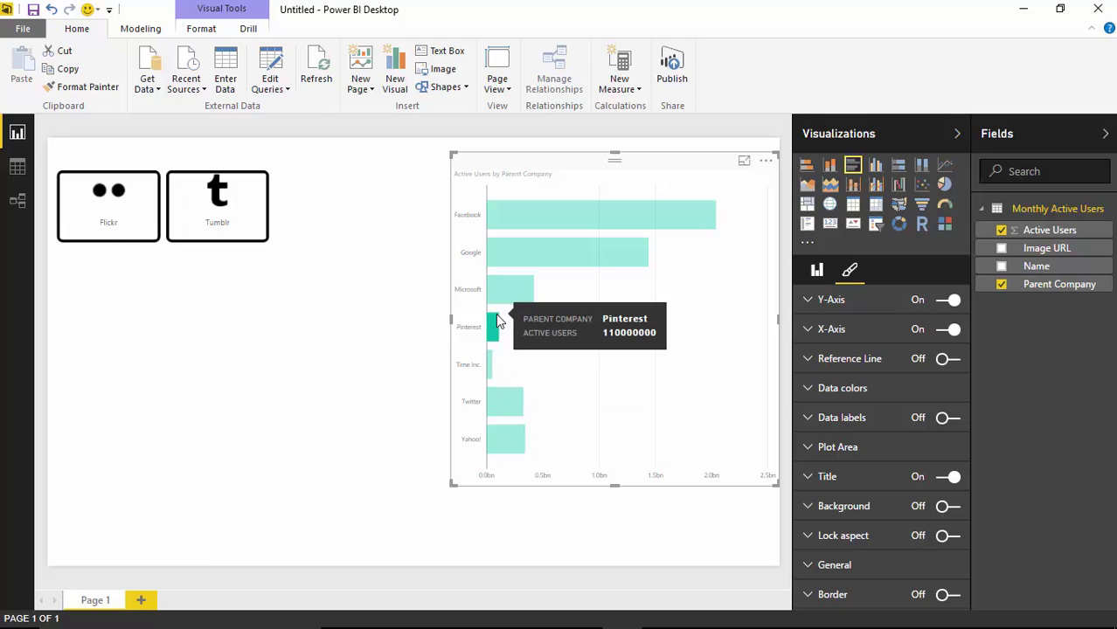
pyautogui.click(600, 330)
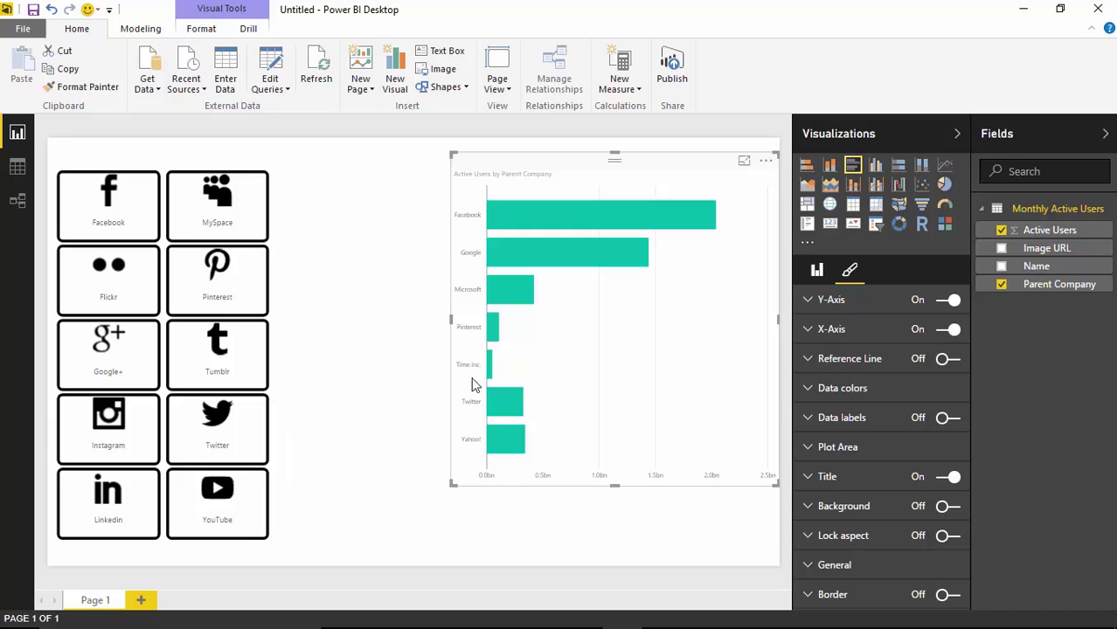
pyautogui.click(522, 291)
pyautogui.click(552, 297)
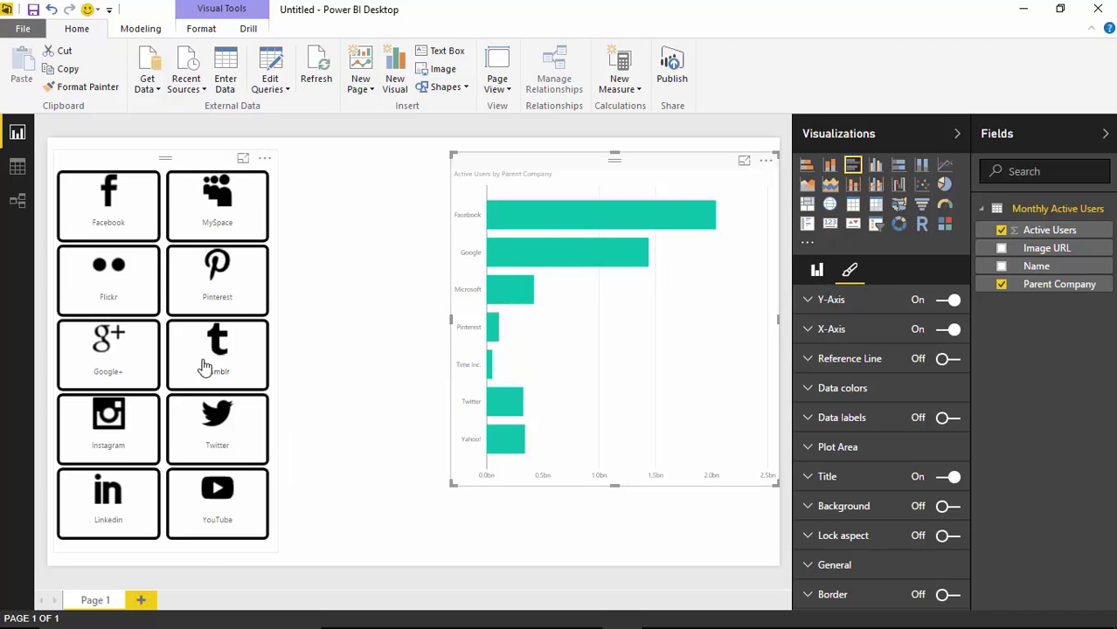
# - Set the slicer's Show Disabled option to Inplace and highlight the Google bar in the chart to check the disabled chiclets
pyautogui.click(274, 367)
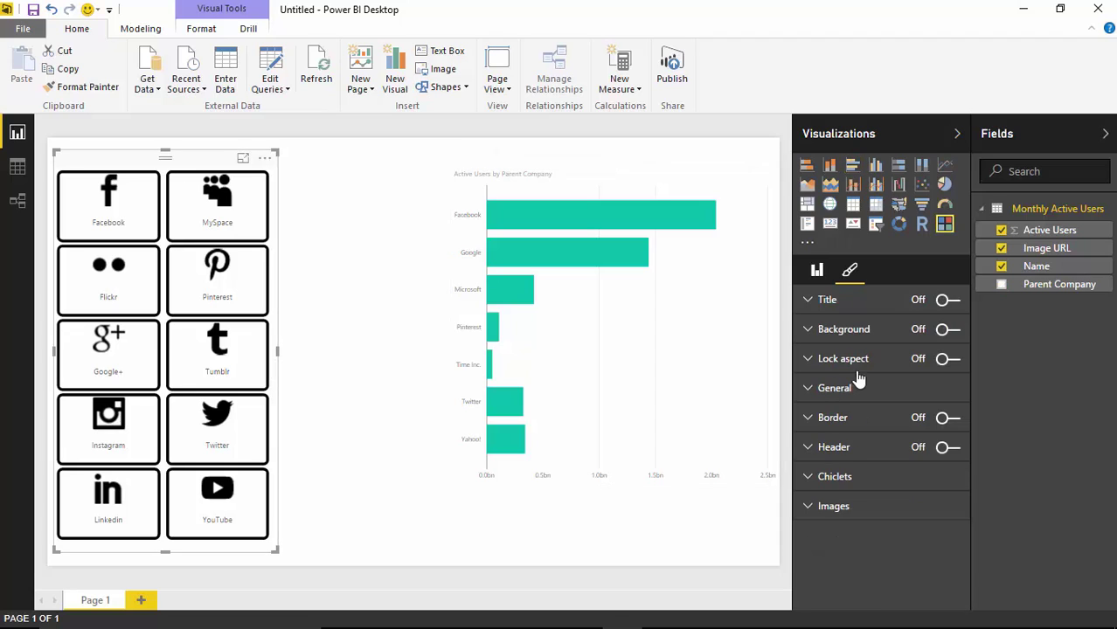
pyautogui.click(811, 388)
pyautogui.scroll(-4, 909, 489)
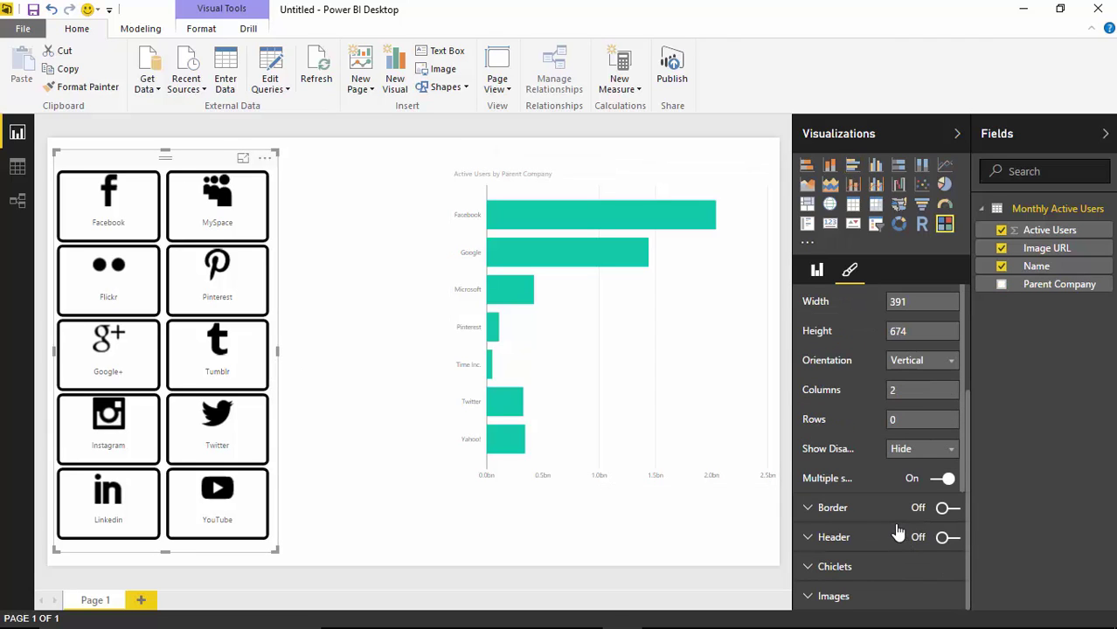
pyautogui.click(909, 451)
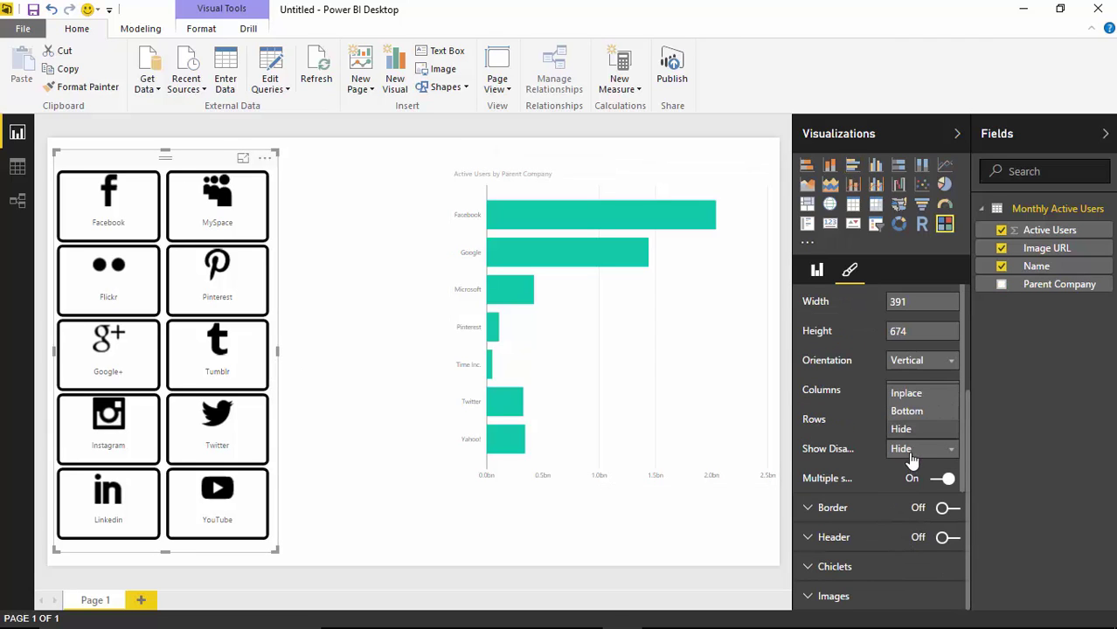
pyautogui.click(906, 399)
pyautogui.click(505, 252)
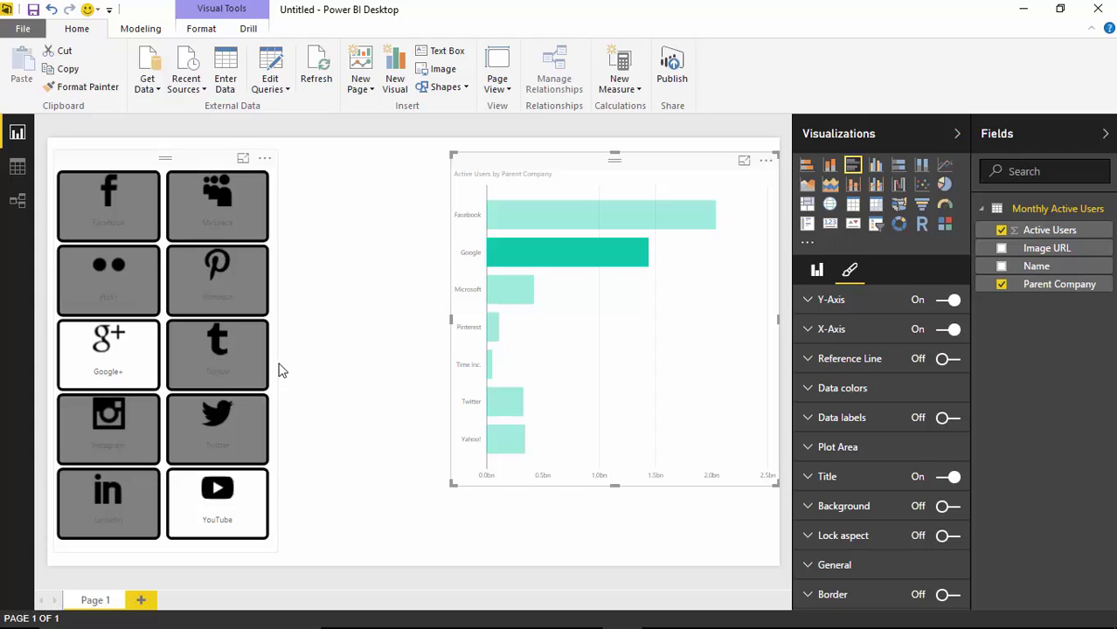
pyautogui.click(342, 278)
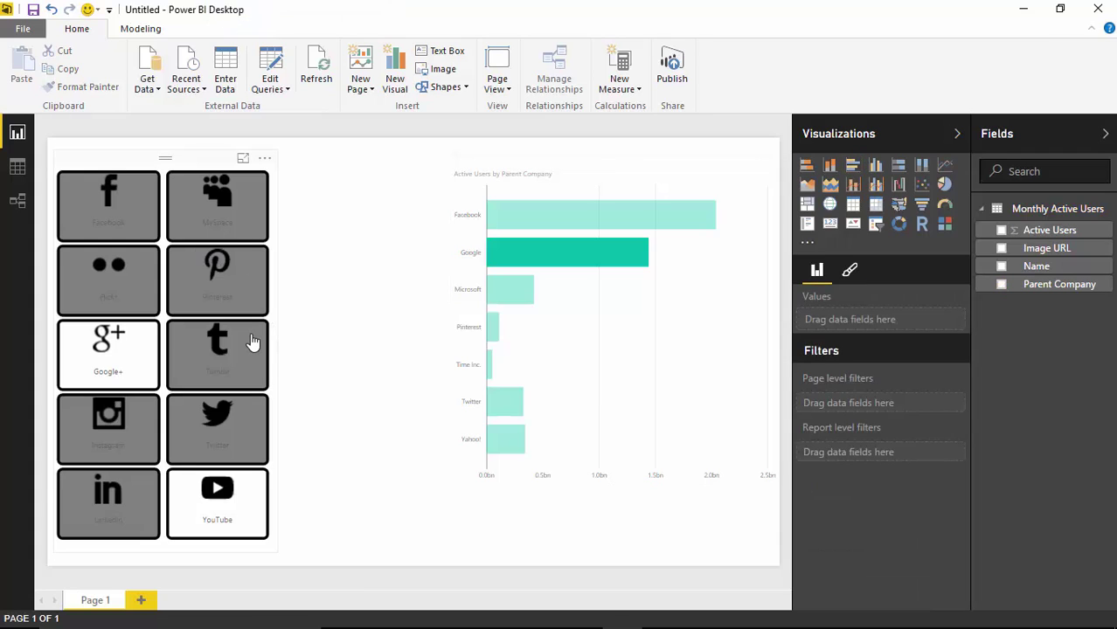